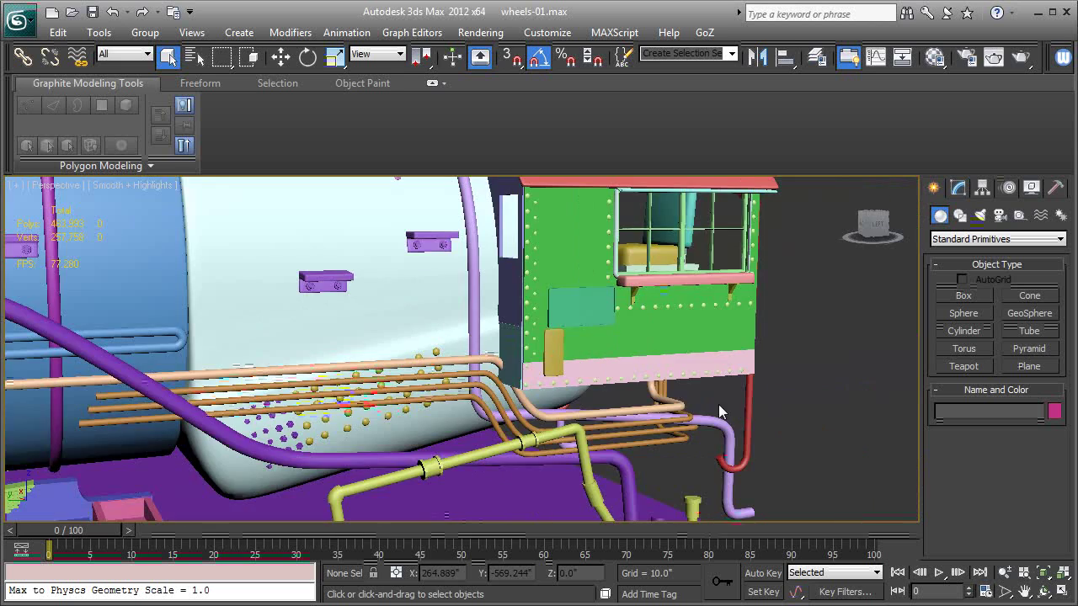
- Create a new layer named Wheels in the layer manager
scroll(625, 422, "down", 3)
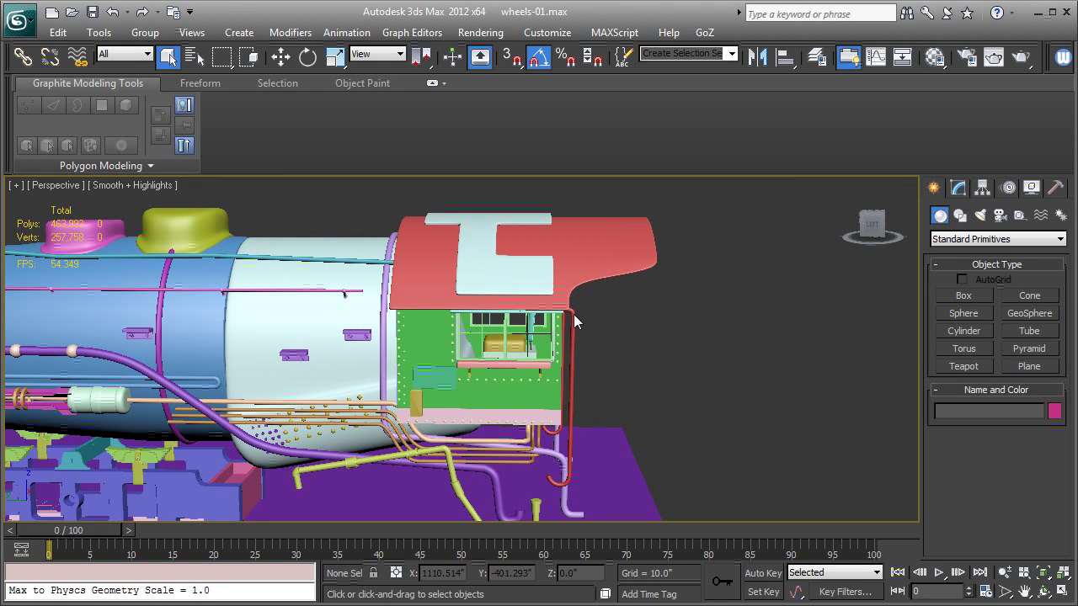
middle_click_drag(498, 344, 692, 318)
middle_click_drag(436, 369, 473, 364)
middle_click_drag(377, 367, 574, 365)
middle_click_drag(291, 347, 450, 352)
left_click(816, 57)
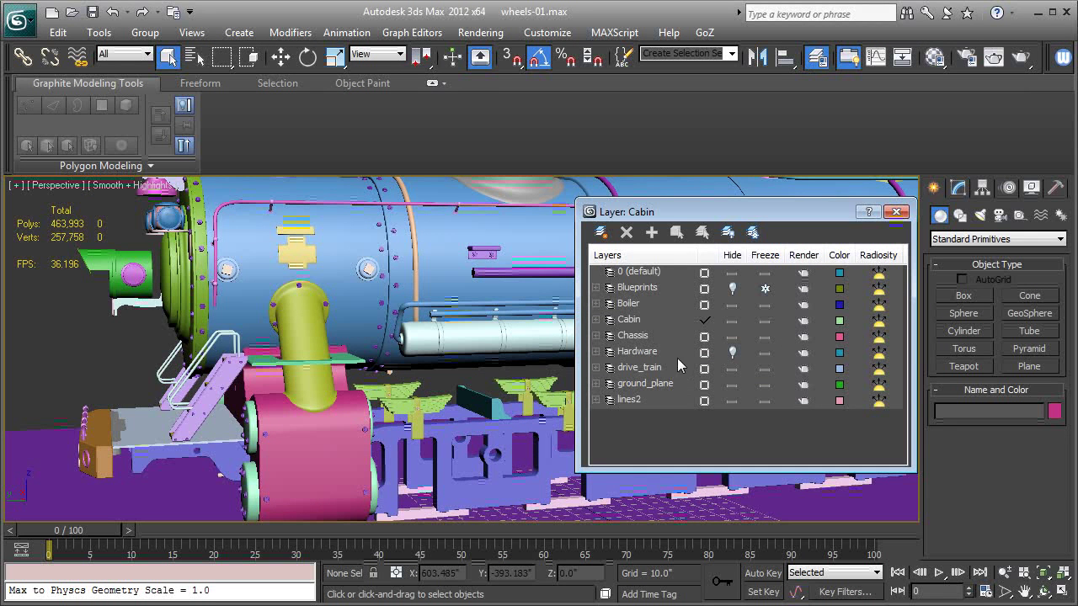
left_click(600, 234)
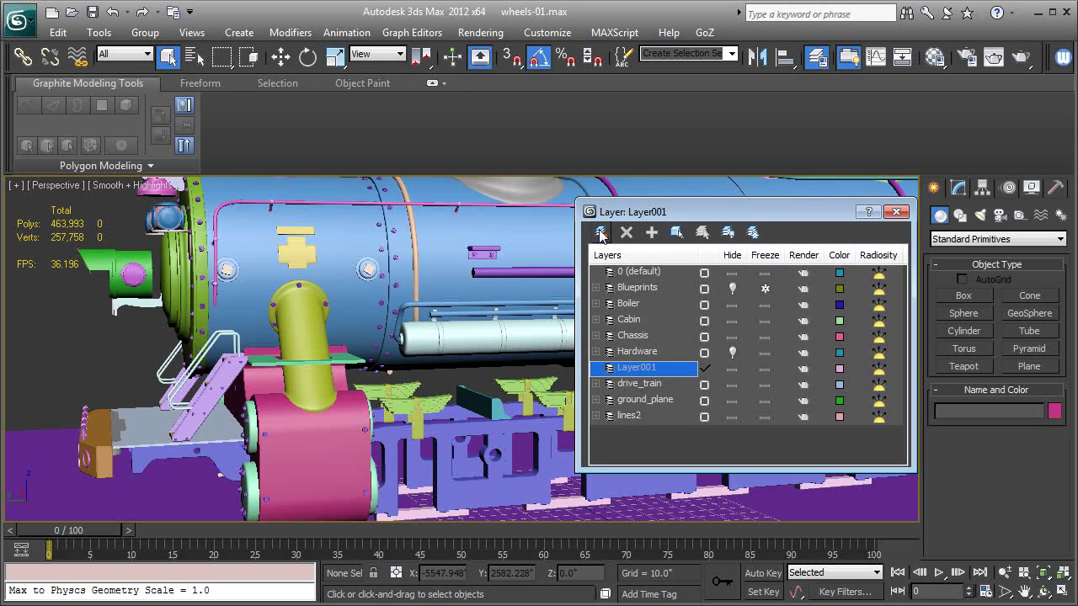
left_click(670, 374)
type("Wheels")
key("Return")
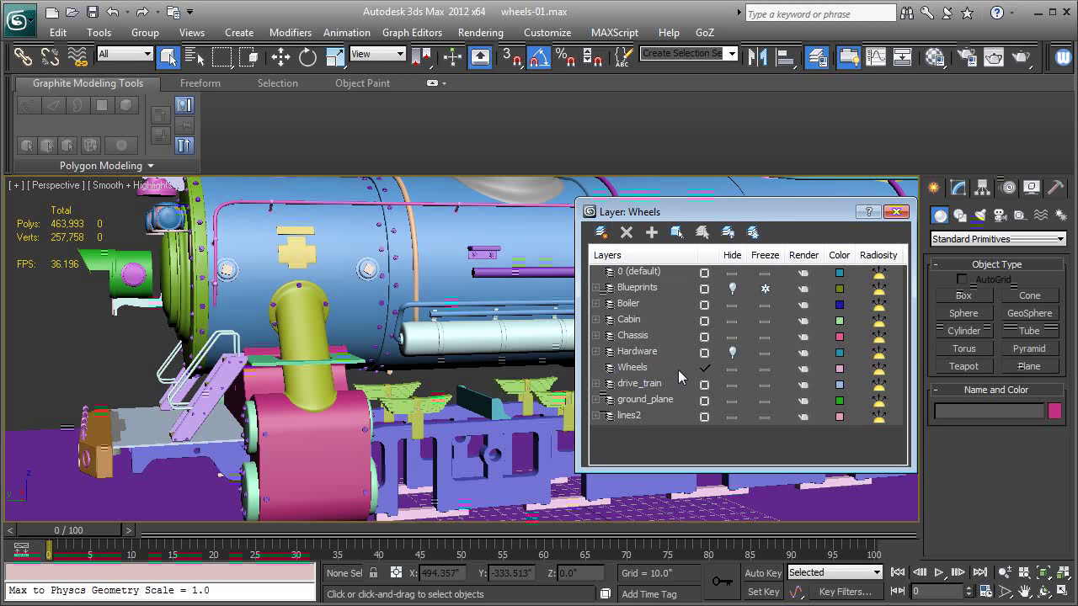
- Unhide and unfreeze the Blueprints layer, then close the layer manager
left_click(732, 288)
left_click(765, 288)
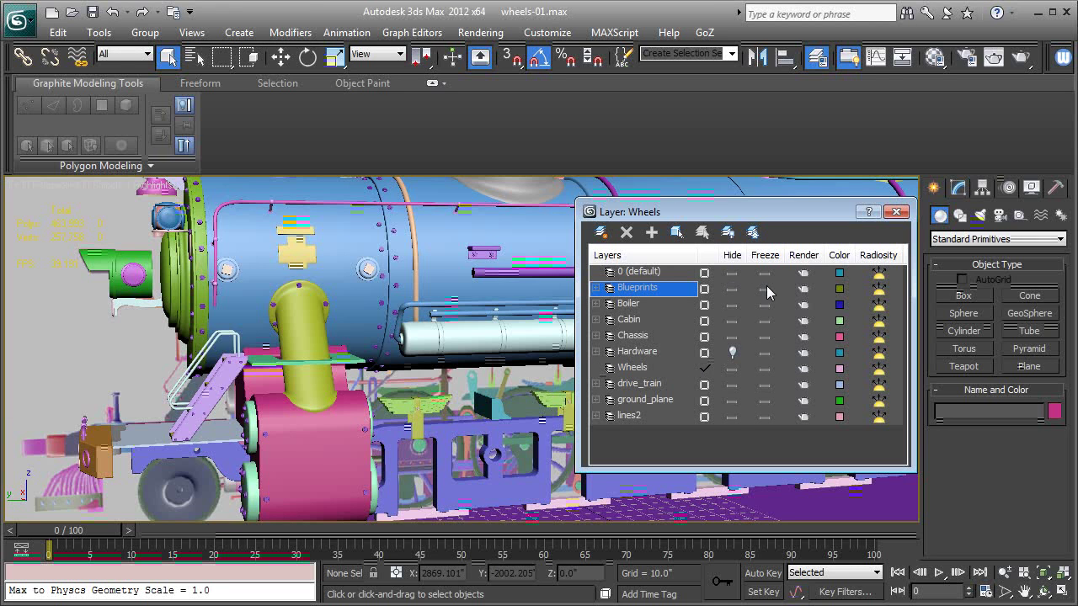
left_click(638, 369)
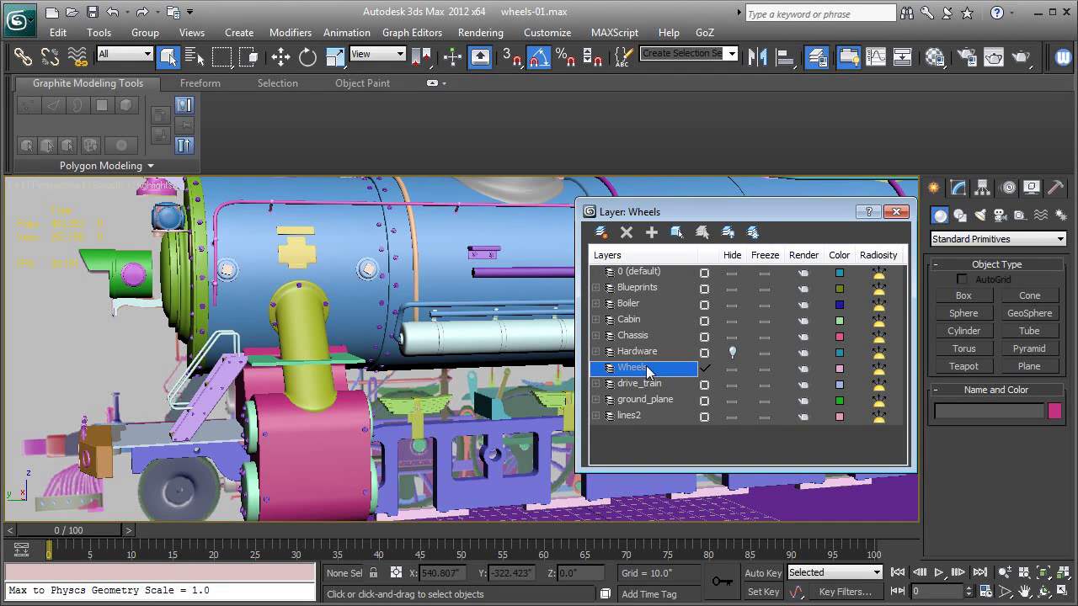
left_click(898, 208)
- Select the side-view blueprint plane behind the locomotive and hide all unselected objects
middle_click_drag(616, 341, 730, 373)
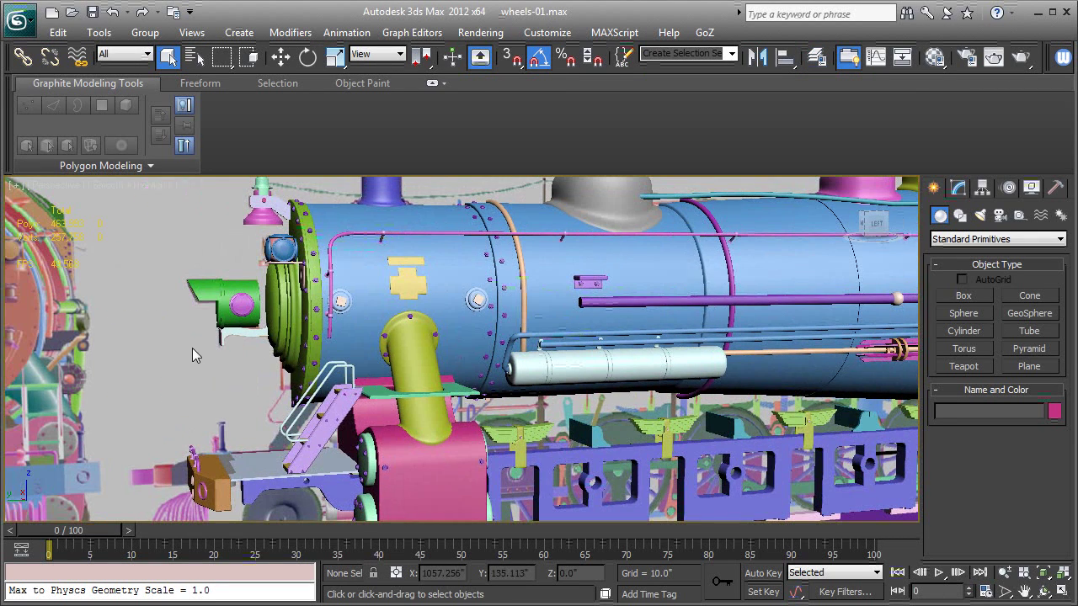
left_click(155, 346)
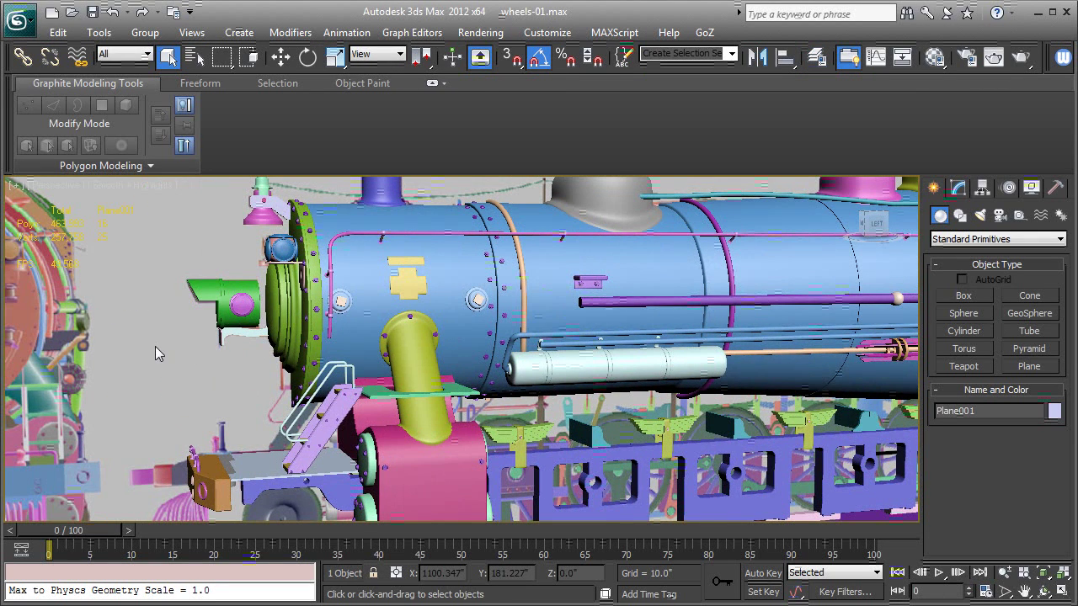
scroll(203, 341, "up", 4)
left_click(1035, 189)
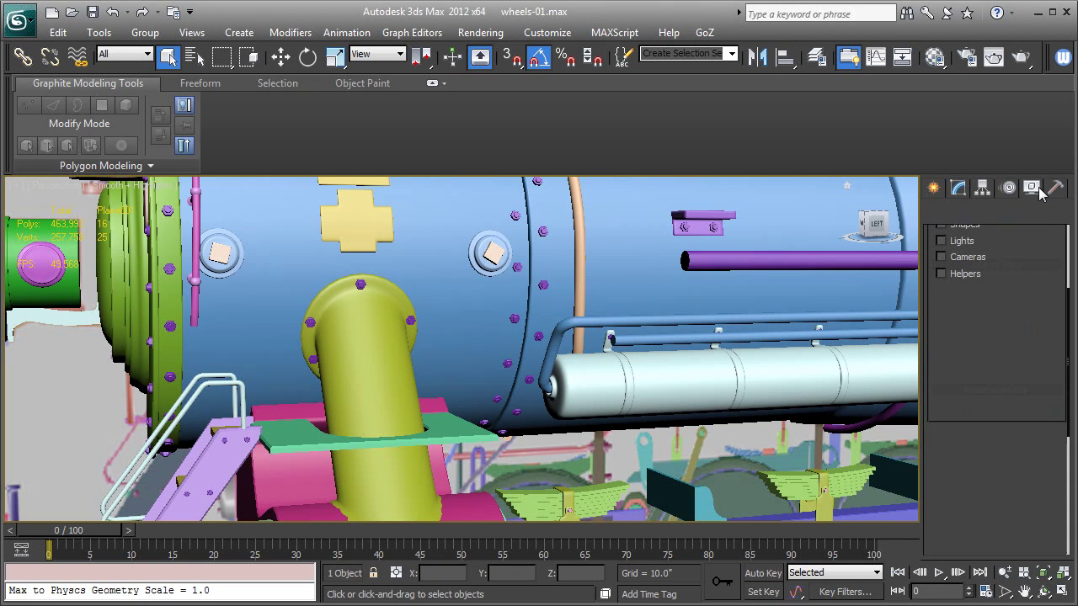
left_click(983, 470)
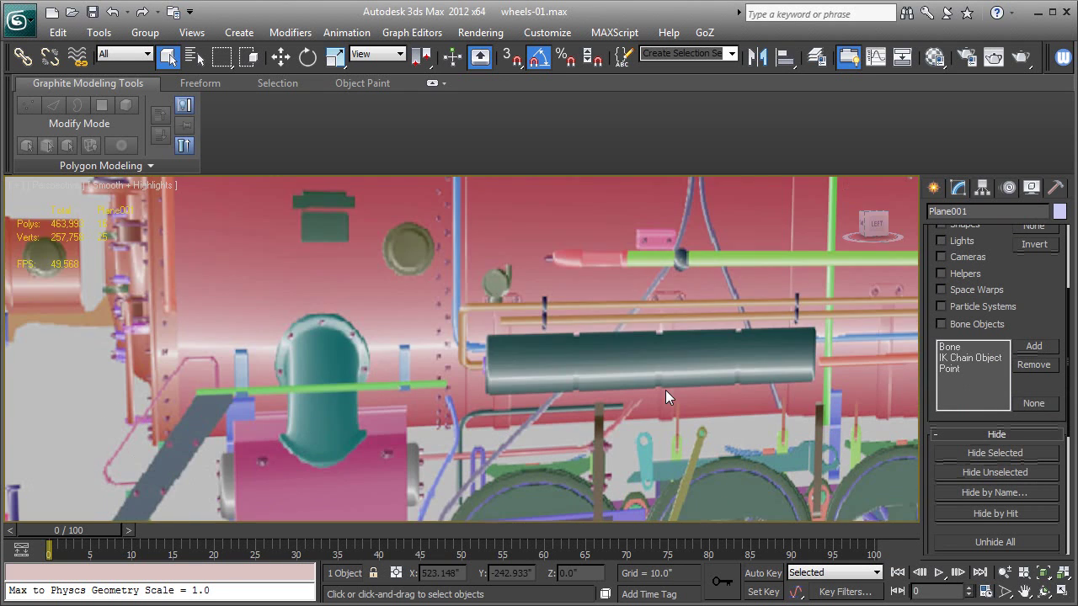
- Switch to the Left view and frame the locomotive's wheels on the blueprint
scroll(670, 275, "down", 3)
key("l")
middle_click_drag(480, 326, 544, 320)
scroll(519, 407, "up", 3)
scroll(548, 321, "up", 2)
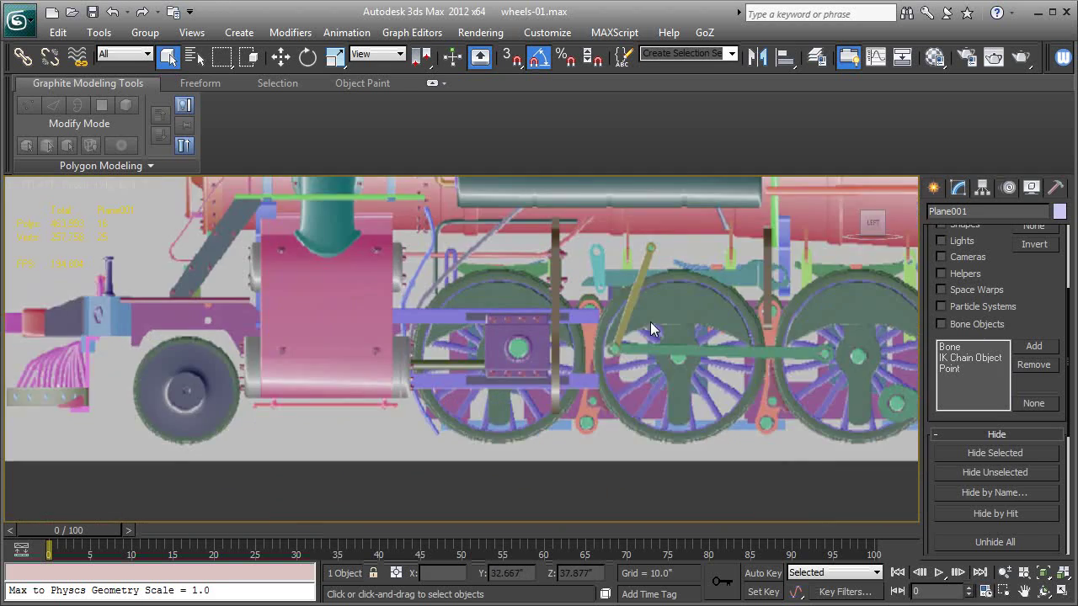
- Examine the spokes, hub and counterweight of the driving wheels on the side blueprint
middle_click_drag(614, 328, 507, 340)
scroll(507, 340, "up", 2)
middle_click_drag(617, 325, 574, 342)
middle_click_drag(627, 299, 336, 290)
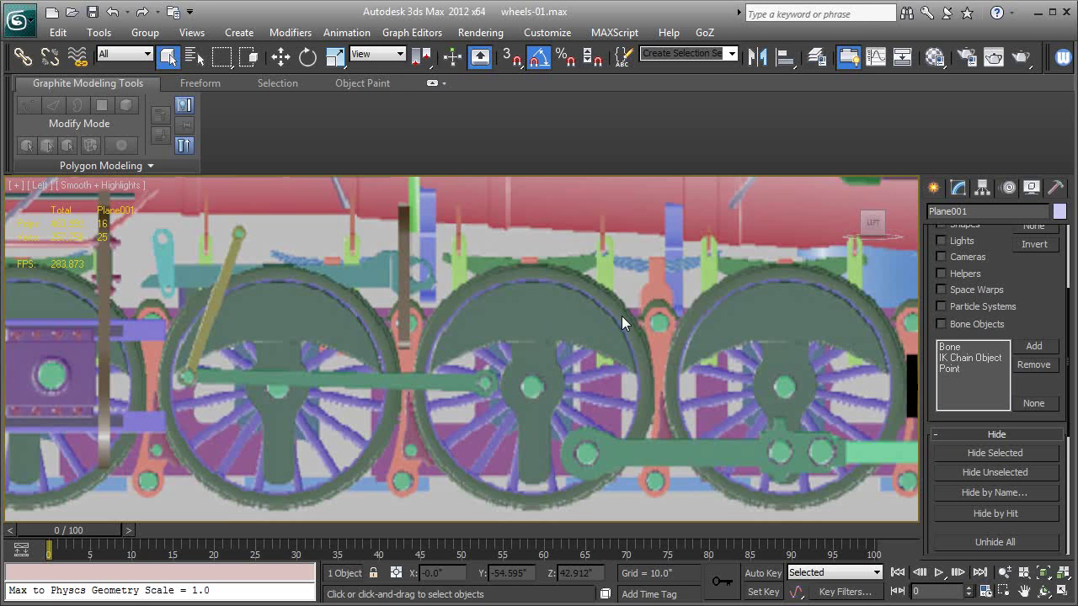
scroll(621, 316, "up", 2)
middle_click_drag(657, 333, 631, 285)
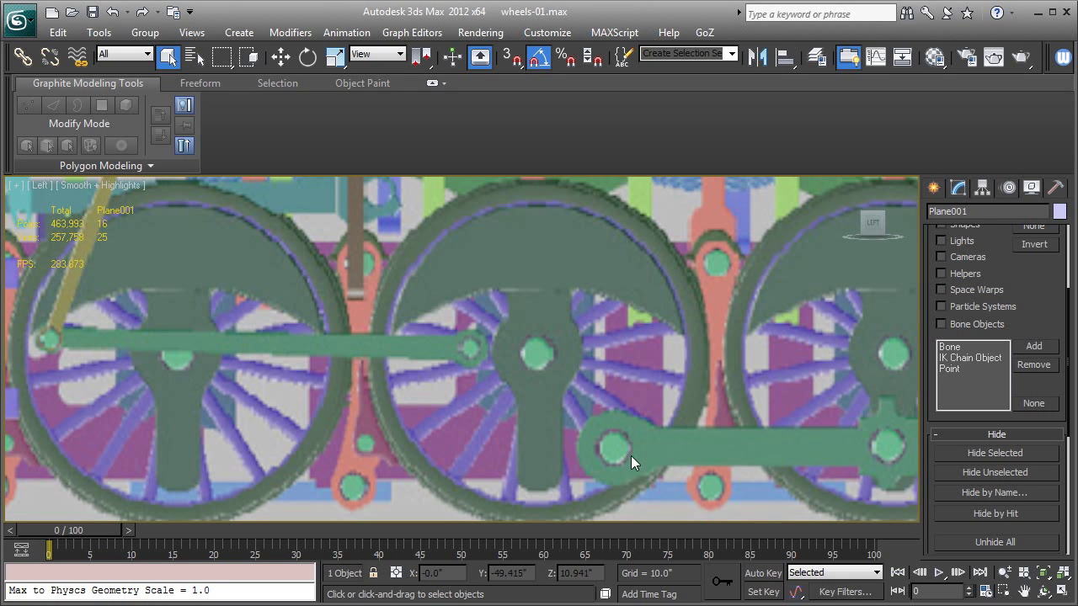
middle_click_drag(589, 318, 615, 312)
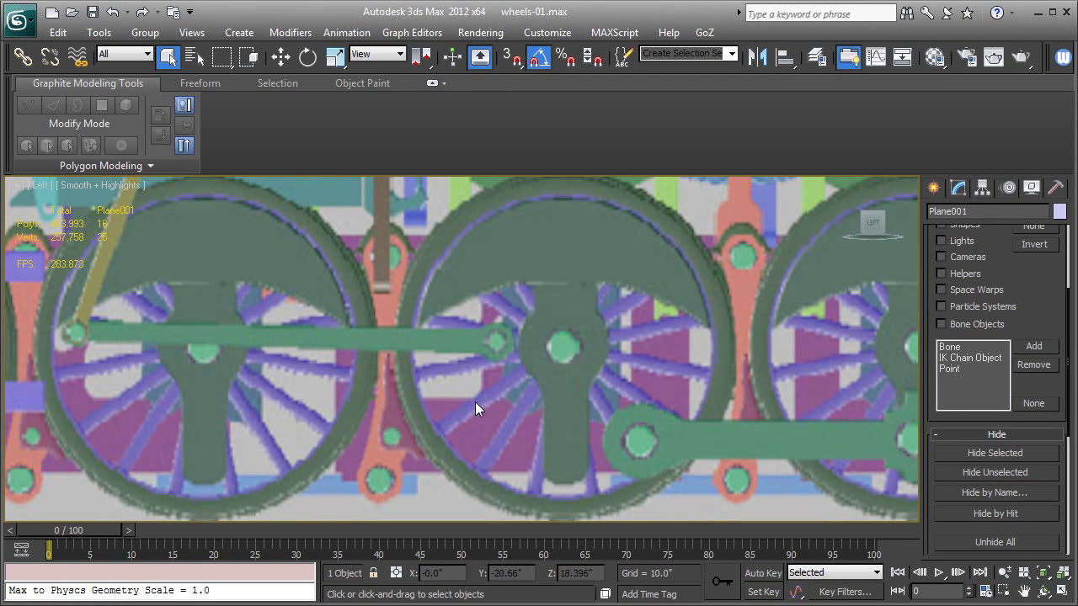
middle_click_drag(479, 398, 521, 383)
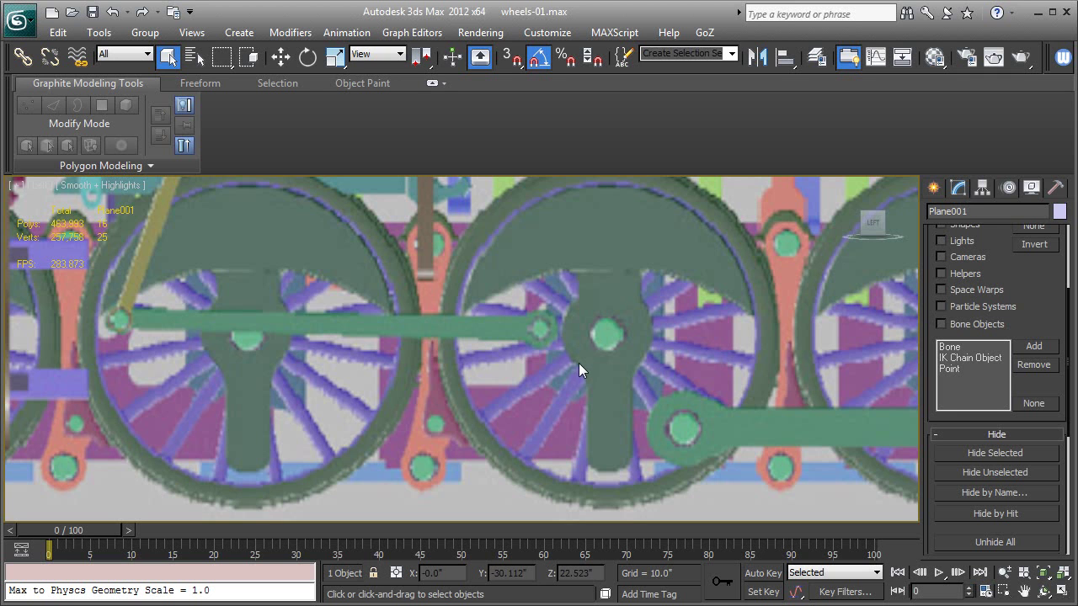
- Create an MvH TubeCap primitive centred on the middle driving wheel's hub, with an outer radius of about 29
left_click(932, 187)
left_click(967, 239)
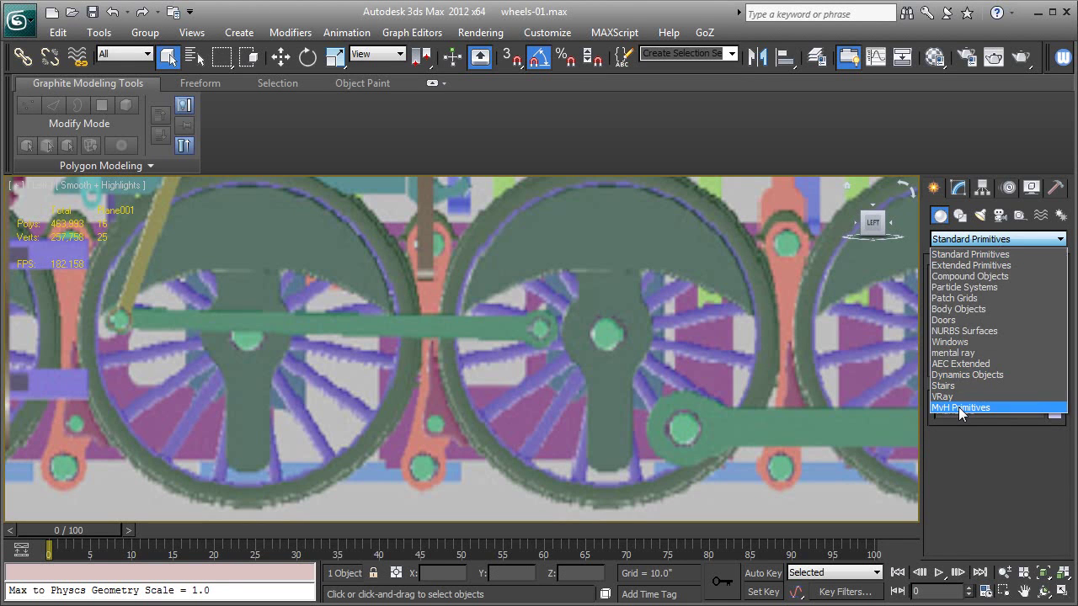
left_click(960, 408)
left_click(964, 297)
scroll(781, 356, "down", 1)
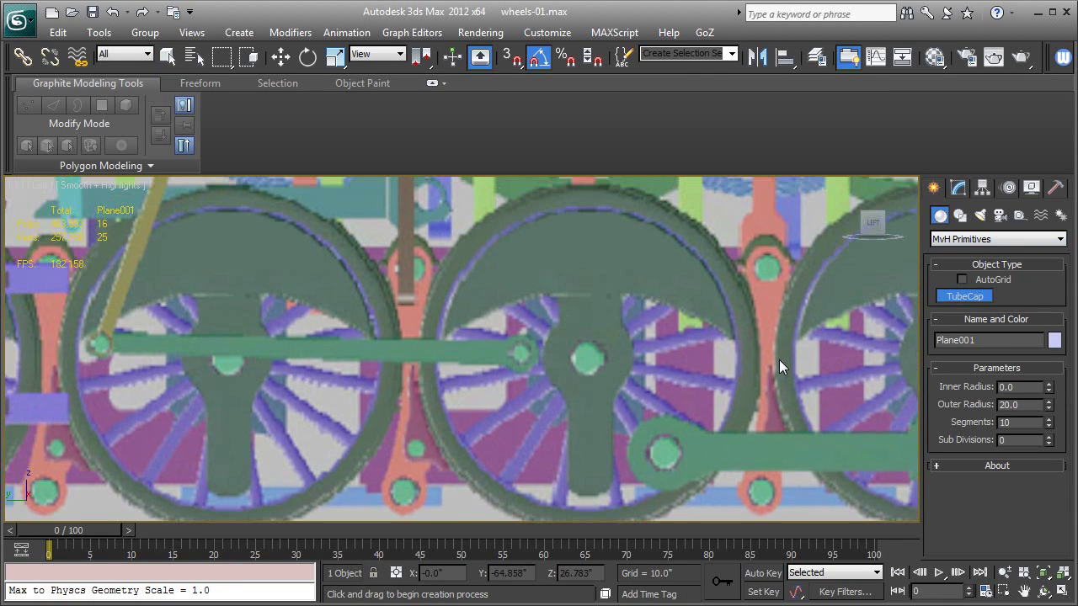
scroll(779, 360, "down", 3)
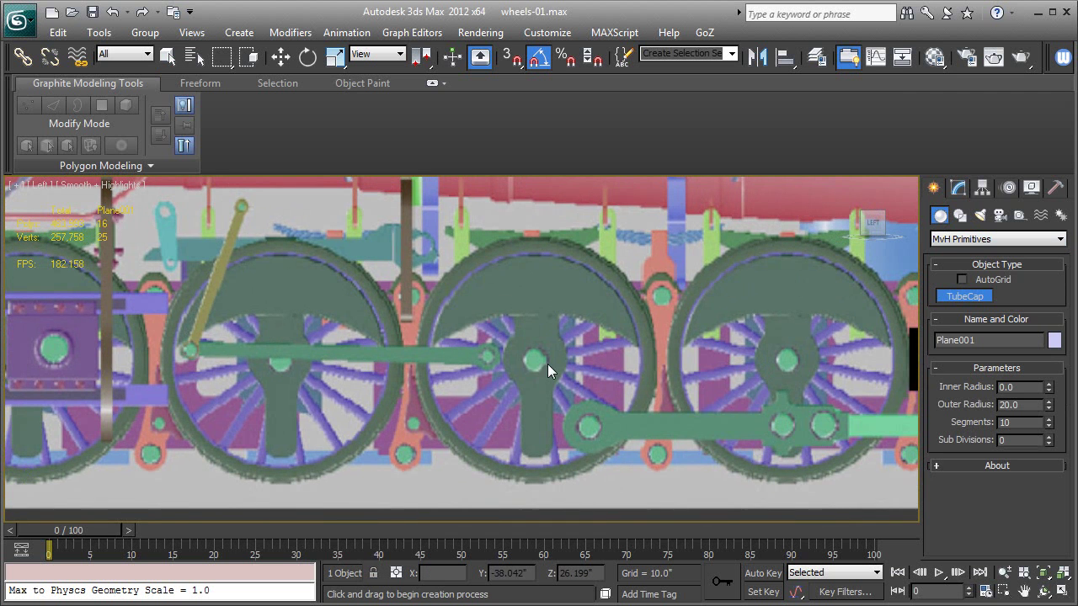
mouse_move(589, 354)
middle_mouse_down()
mouse_move(214, 351)
mouse_move(590, 343)
middle_mouse_up()
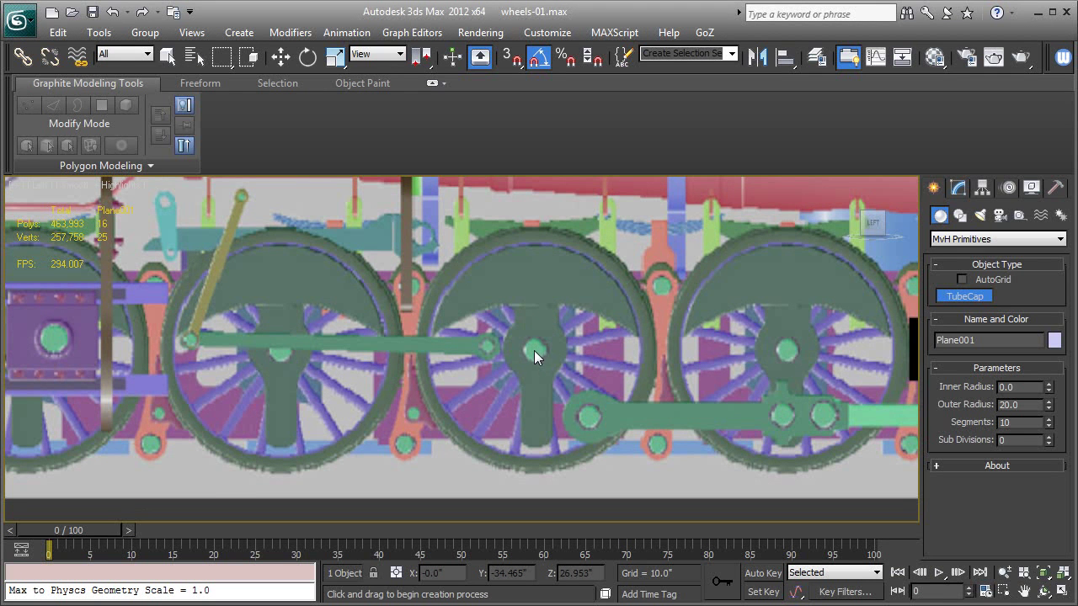
left_click_drag(534, 350, 663, 372)
- Display the viewport in wireframe and set the tube cap to 32 segments and 6 subdivisions
key("F3")
key("F3")
key("F3")
key("F3")
key("F3")
key("F3")
key("F3")
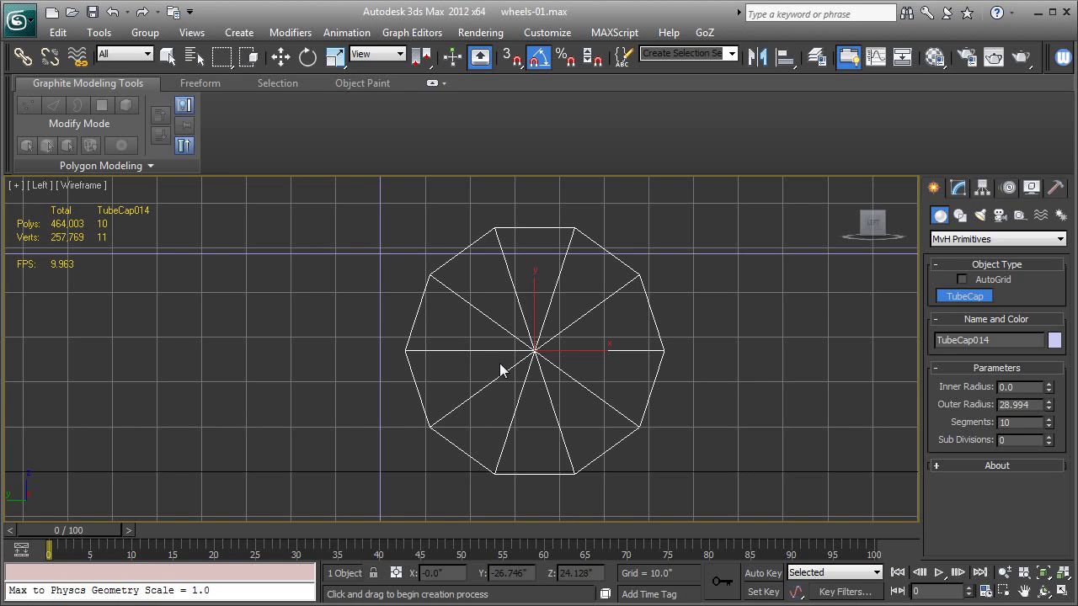
type("32")
key("Tab")
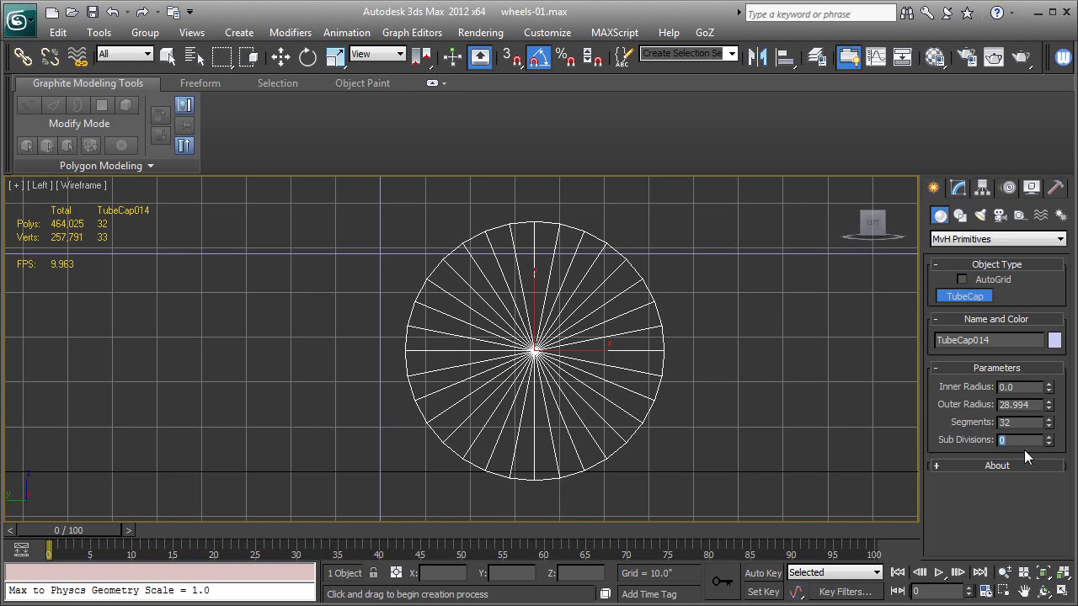
type("6")
key("Tab")
- Convert the tube cap to an Editable Poly
middle_click_drag(716, 378, 728, 389)
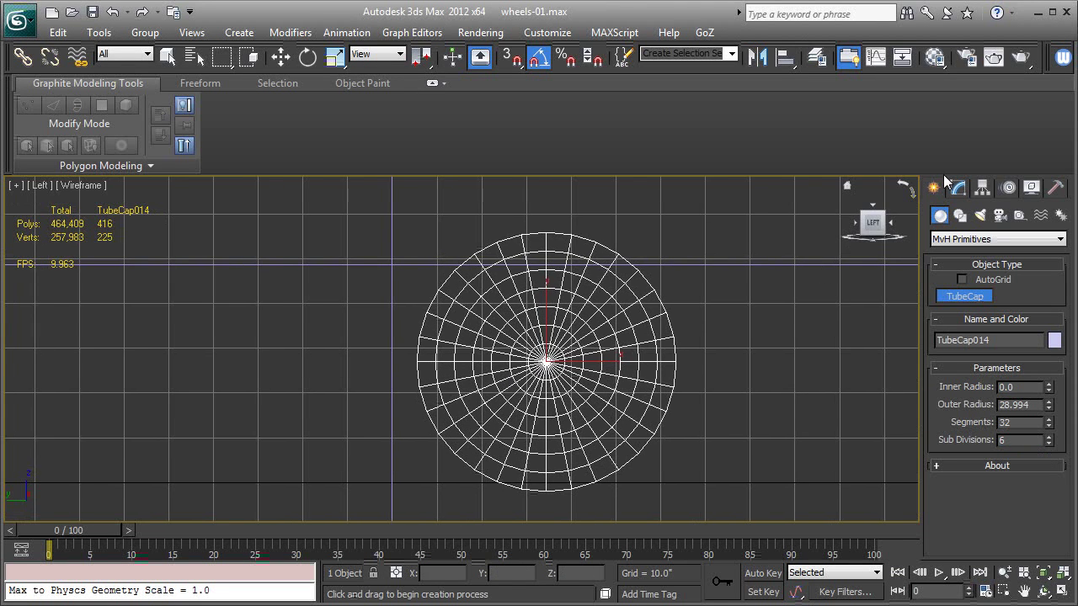
left_click(958, 187)
right_click(954, 260)
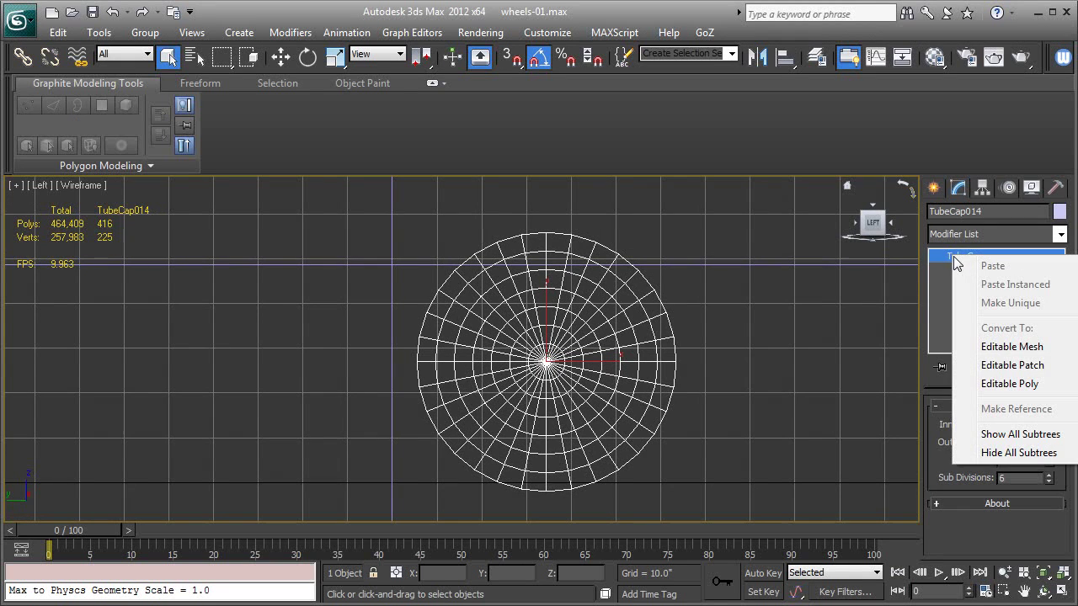
left_click(1002, 383)
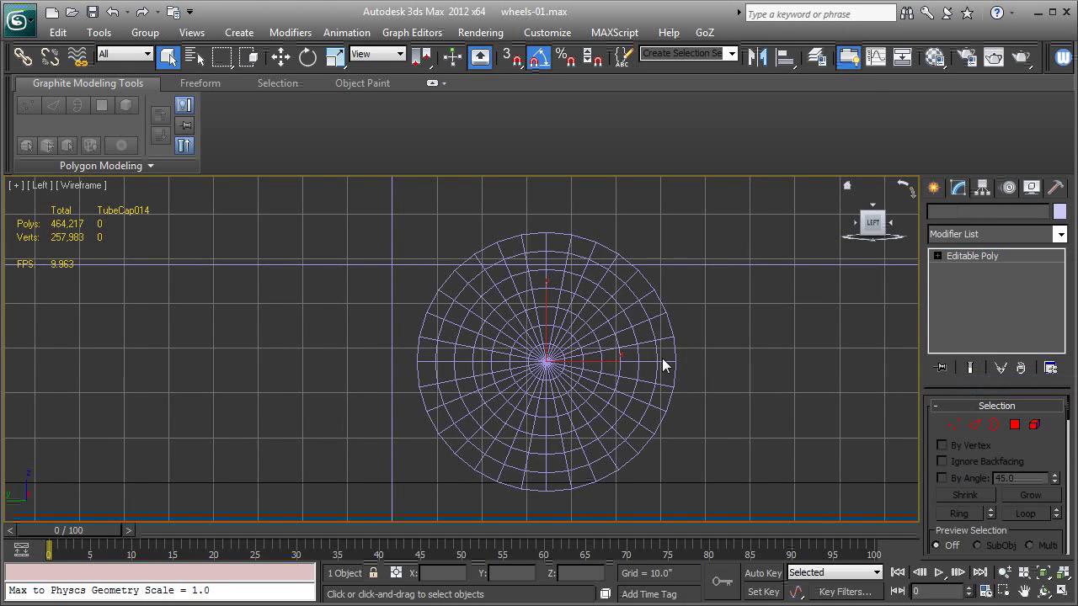
- Return to shaded display, make the disc see-through and turn on edged faces over the blueprint wheel
middle_click_drag(630, 351, 671, 319)
scroll(671, 319, "up", 3)
key("F3")
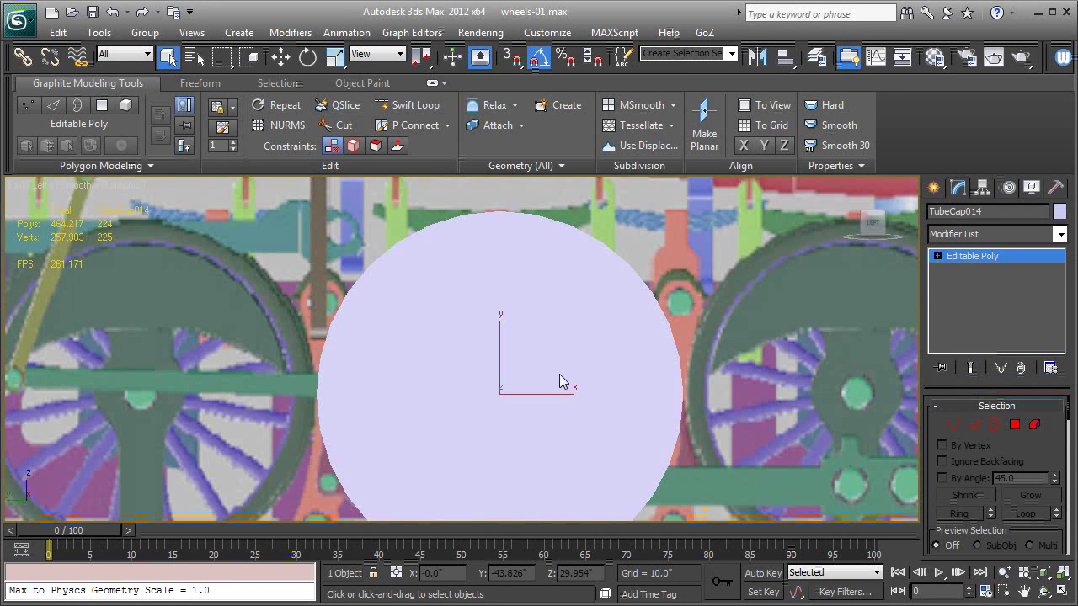
key("alt+x")
middle_click_drag(581, 357, 663, 312)
key("F4")
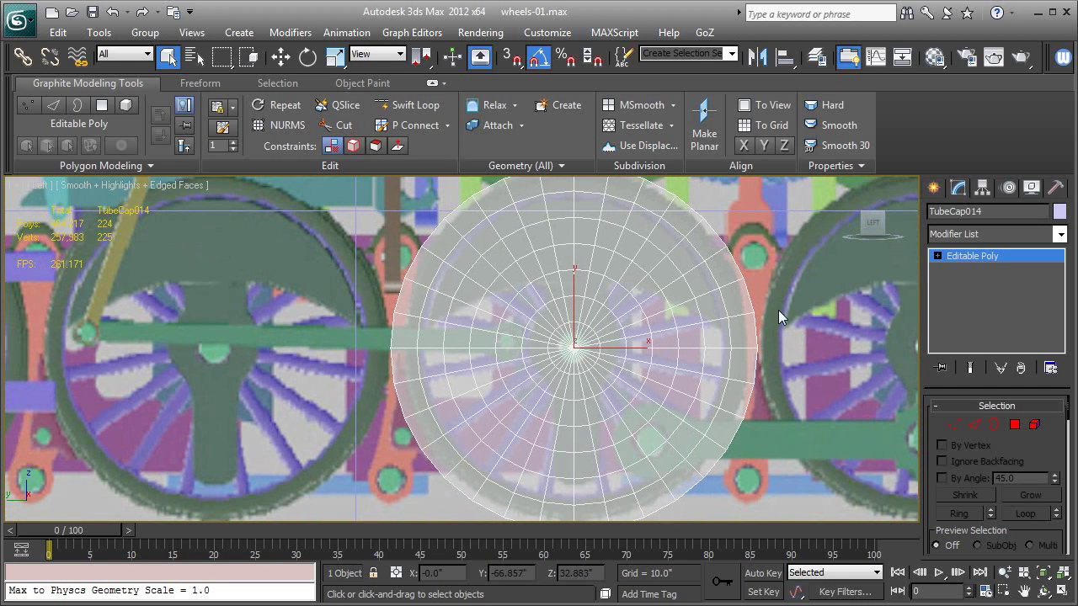
scroll(855, 306, "up", 3)
middle_click_drag(843, 316, 846, 274)
- At polygon level, select rings three to six of the first two alternating wedges from the disc's left horizontal downward
left_click(937, 256)
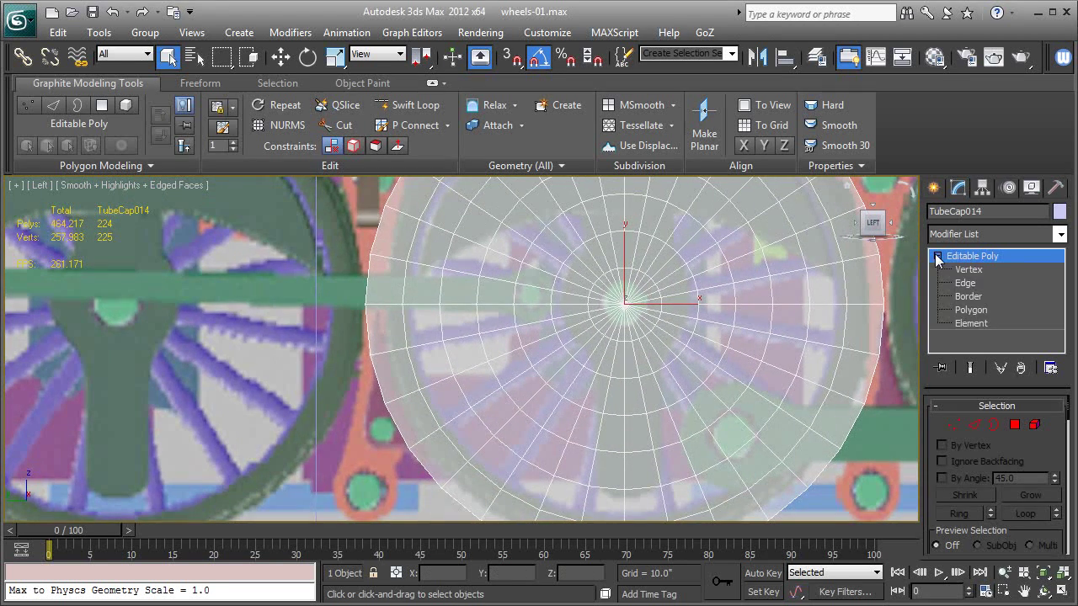
left_click(972, 310)
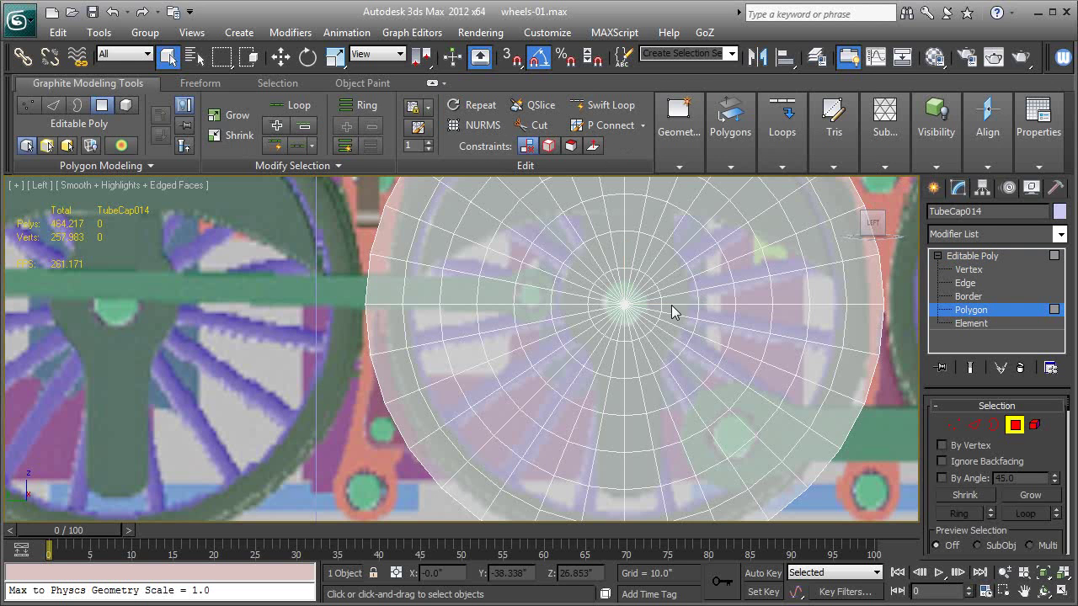
middle_click_drag(881, 302, 855, 358)
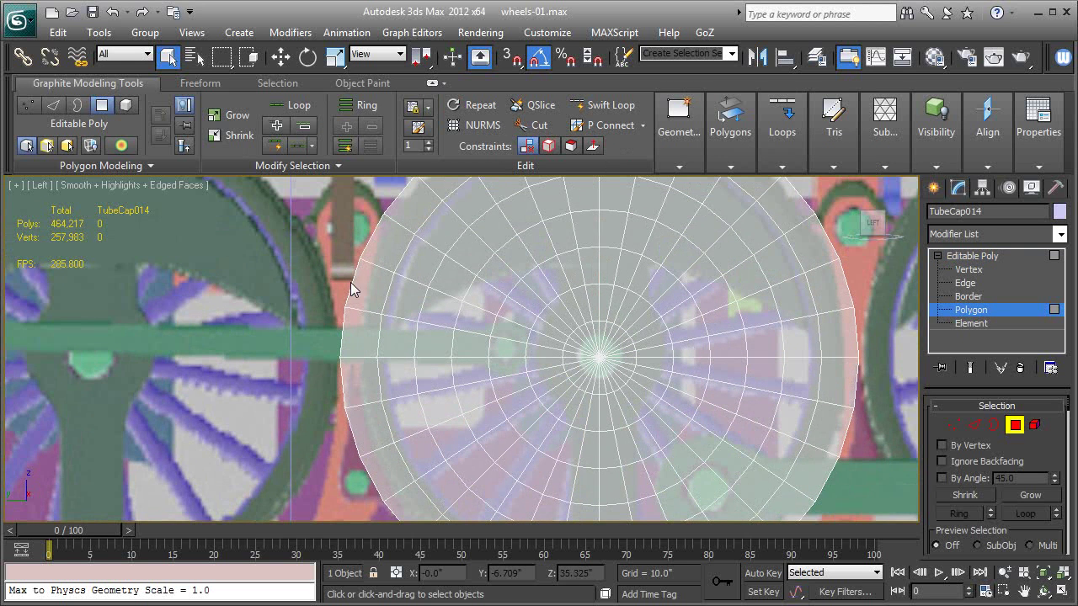
middle_click_drag(145, 253, 307, 278)
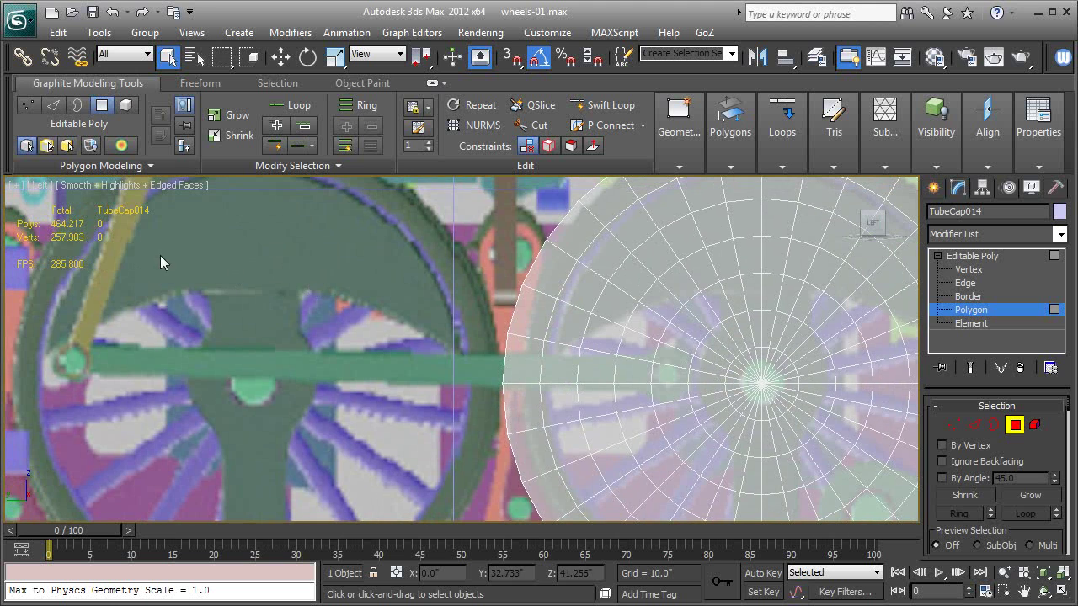
middle_click_drag(691, 325, 520, 271)
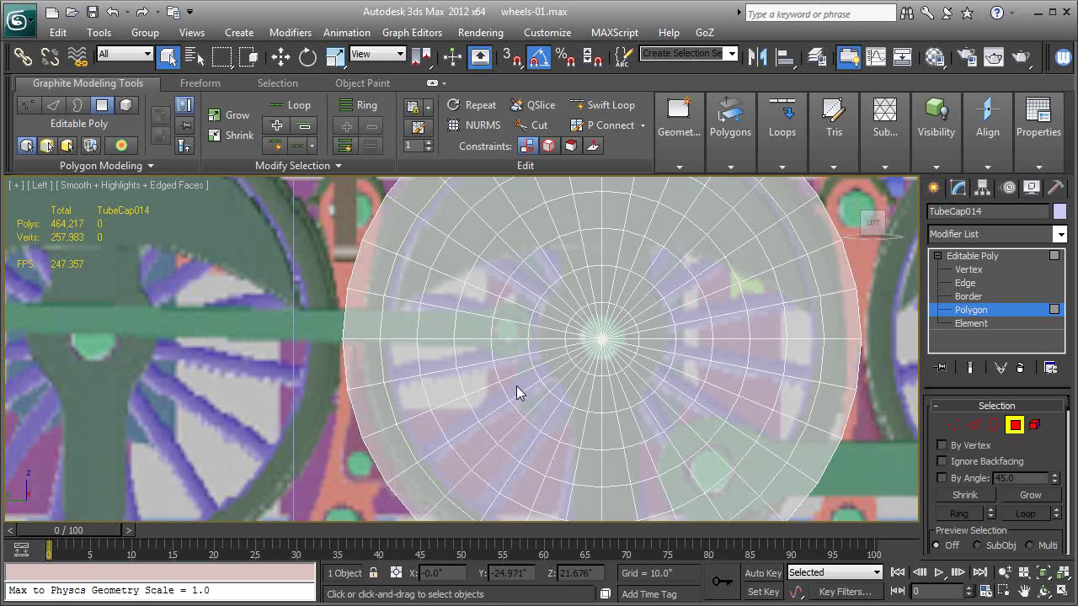
left_click(508, 366)
left_click(475, 354, "ctrl")
left_click(438, 357, "ctrl")
left_click(397, 363, "ctrl")
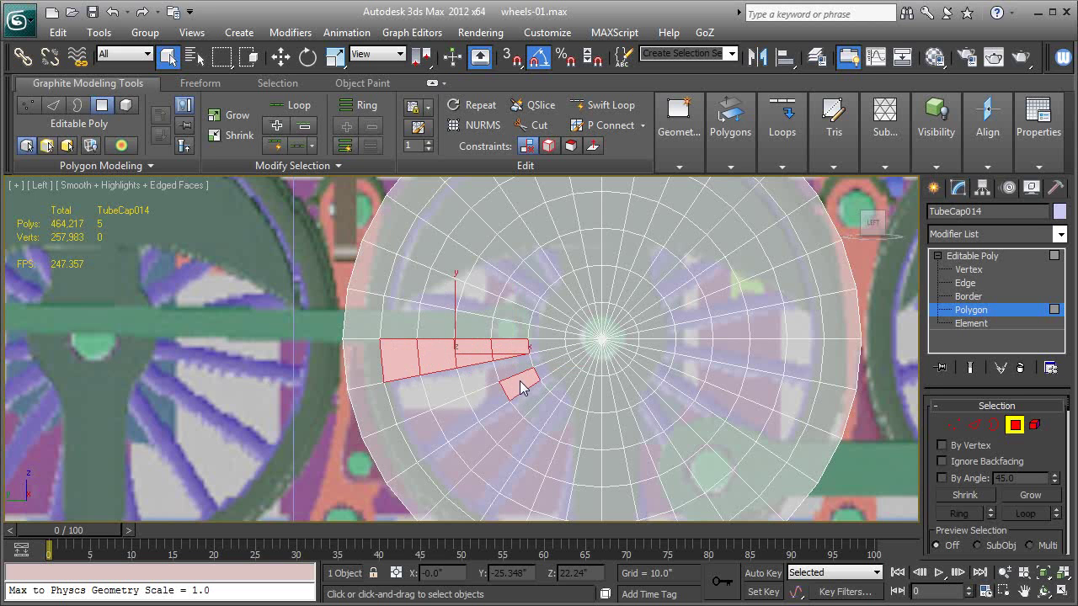
left_click(448, 421, "ctrl")
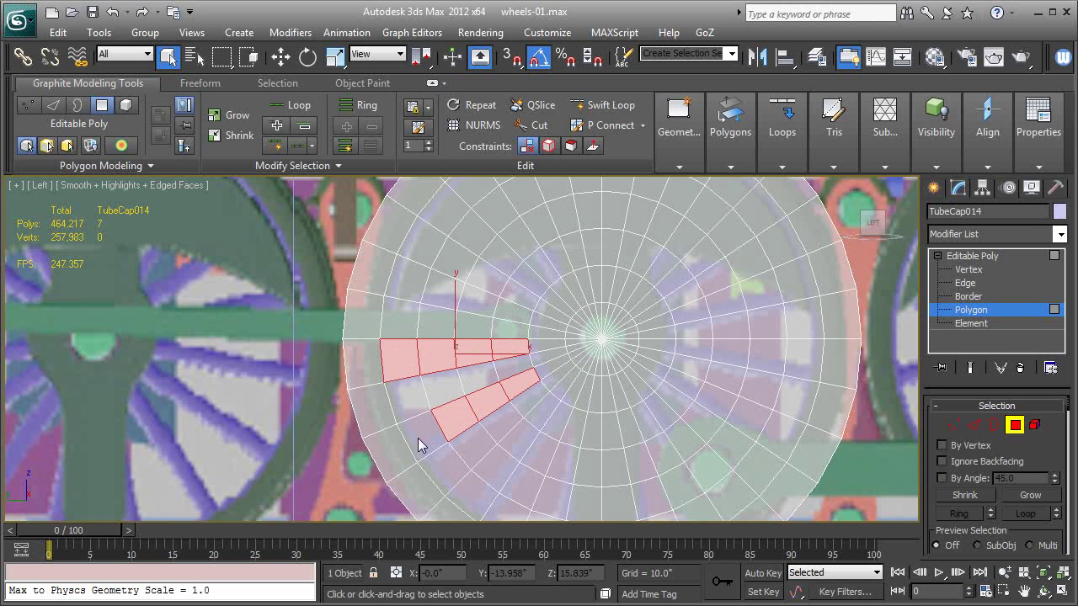
- Complete rings three to six of the second wedge and add the same rings of the third alternating wedge to the selection
left_click(543, 415, "ctrl")
left_click(523, 436, "ctrl")
left_click(497, 463, "ctrl")
left_click(480, 492, "ctrl")
middle_click_drag(523, 432, 489, 367)
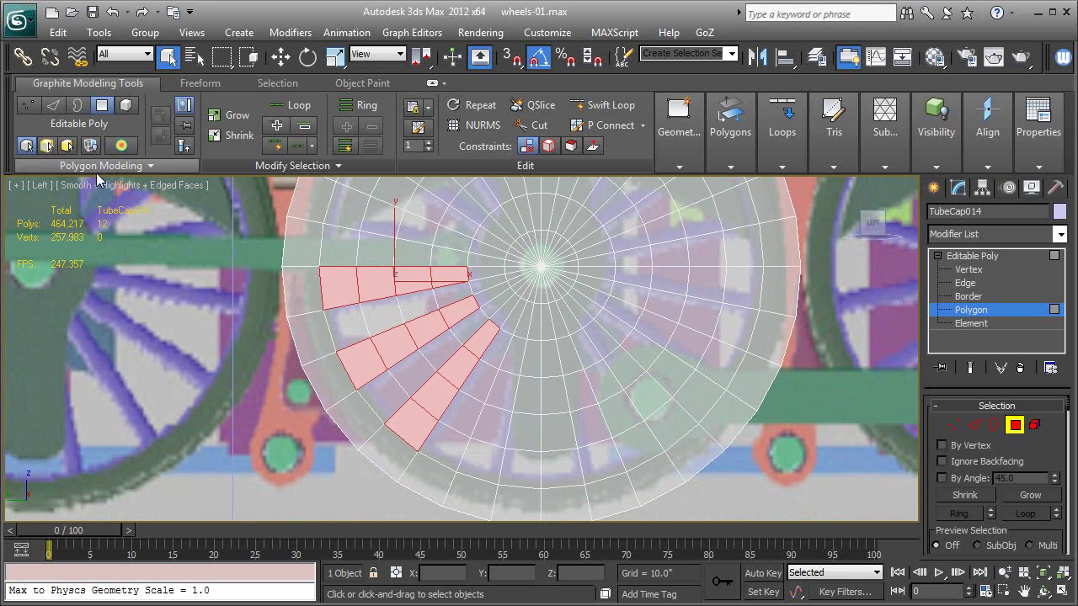
- Add rings three to six of the fourth, fifth and sixth alternating wedges across the disc's bottom to the selection
left_click(513, 357, "ctrl")
left_click(507, 392, "ctrl")
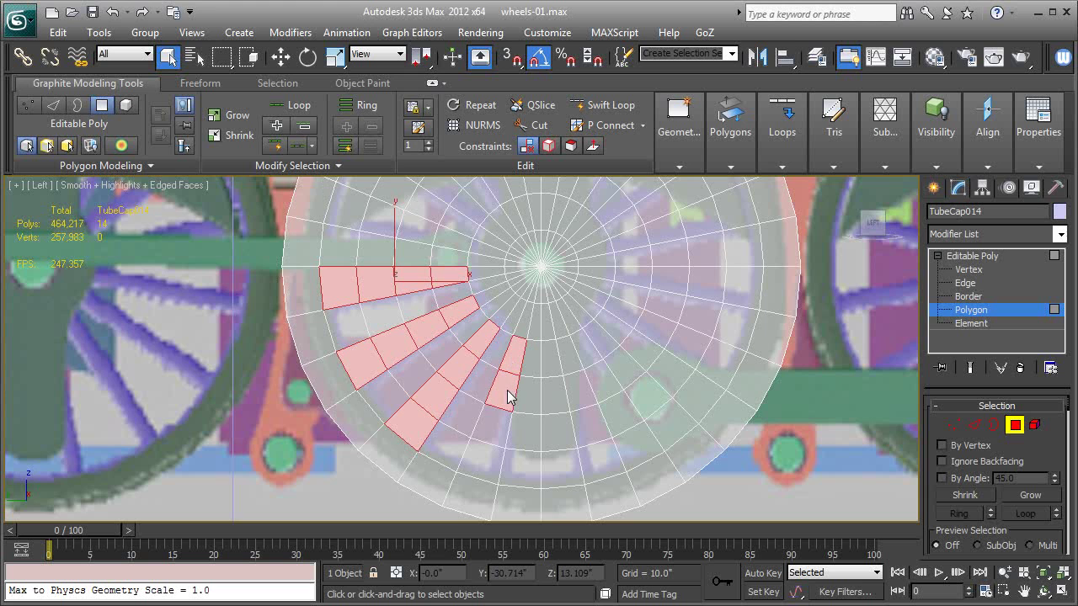
left_click(546, 363, "ctrl")
left_click(548, 401, "ctrl")
left_click(557, 443, "ctrl")
left_click(568, 464, "ctrl")
left_click(585, 357, "ctrl")
left_click(601, 384, "ctrl")
left_click(616, 413, "ctrl")
left_click(641, 448, "ctrl")
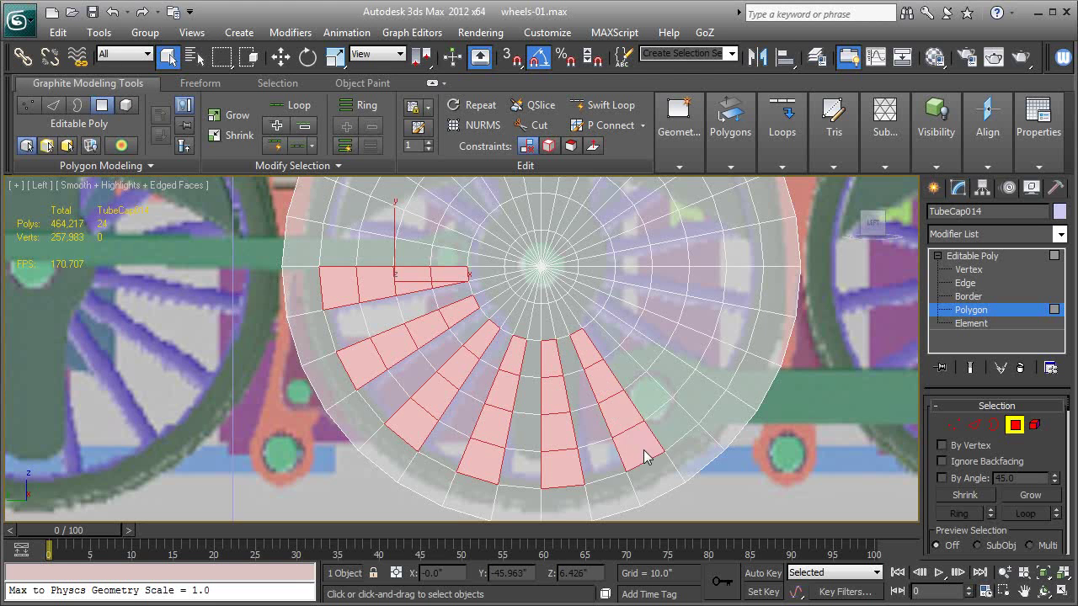
- Add rings three to six of the seventh and eighth alternating wedges on the disc's lower right, and delete all selected polygons
left_click(619, 330, "ctrl")
left_click(645, 352, "ctrl")
left_click(672, 374, "ctrl")
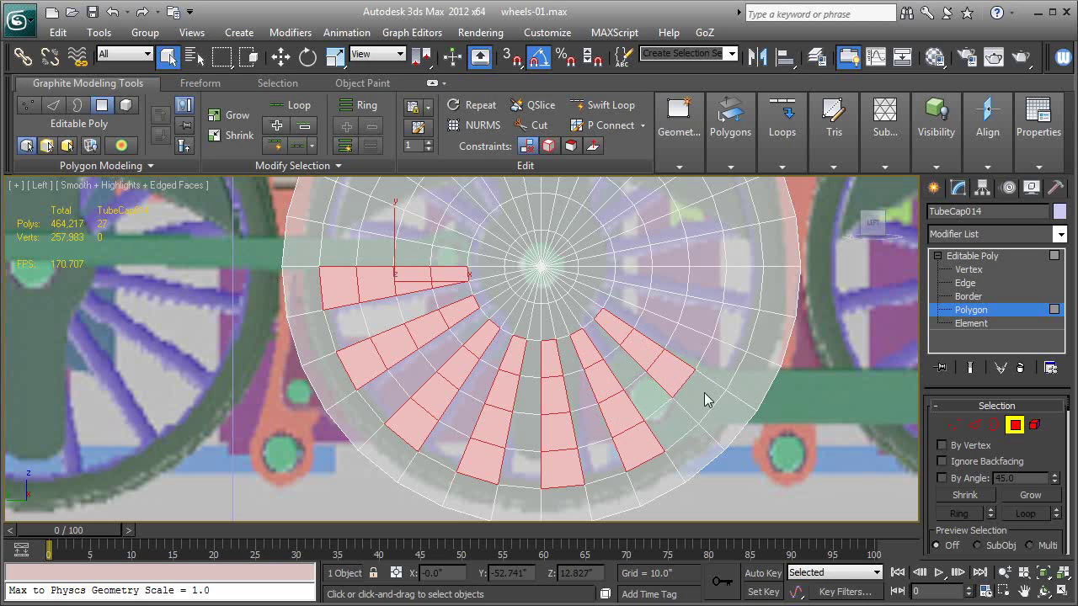
left_click(706, 397, "ctrl")
left_click(632, 302, "ctrl")
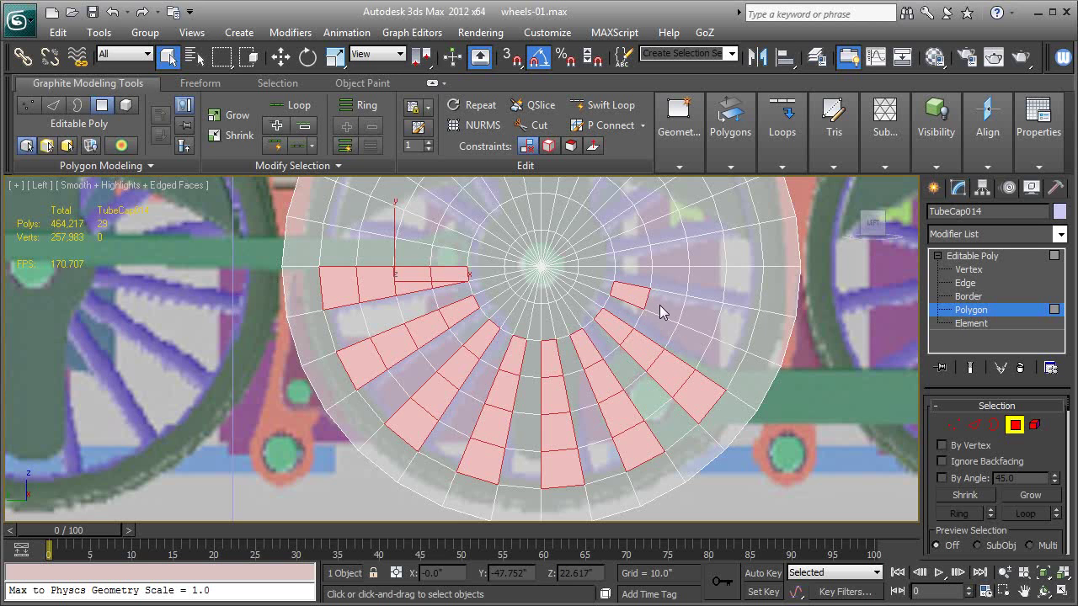
left_click(662, 308, "ctrl")
left_click(694, 318, "ctrl")
left_click(742, 331, "ctrl")
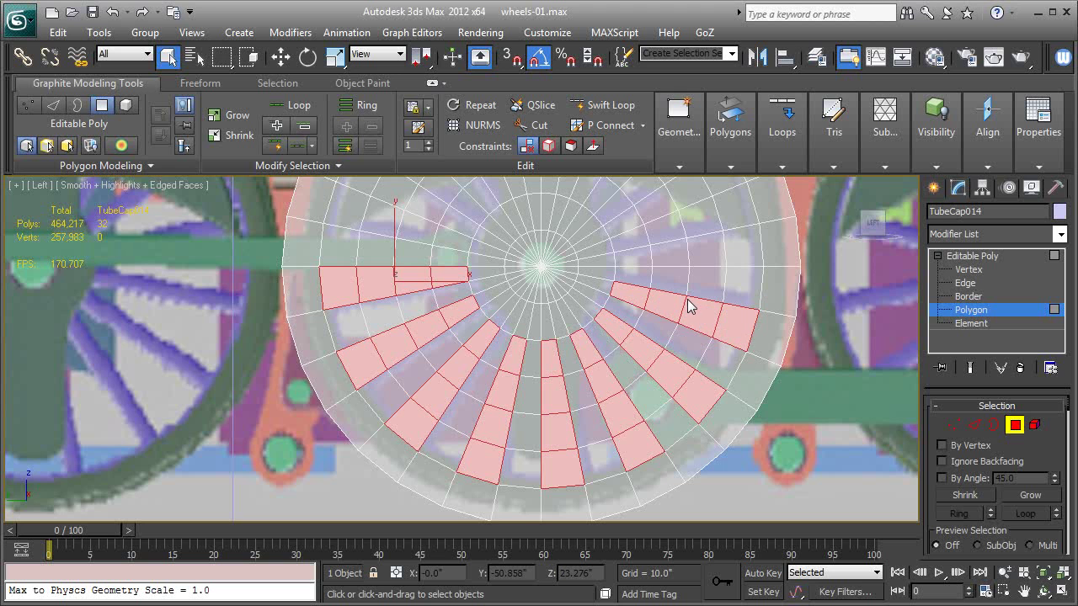
middle_click_drag(641, 268, 651, 294)
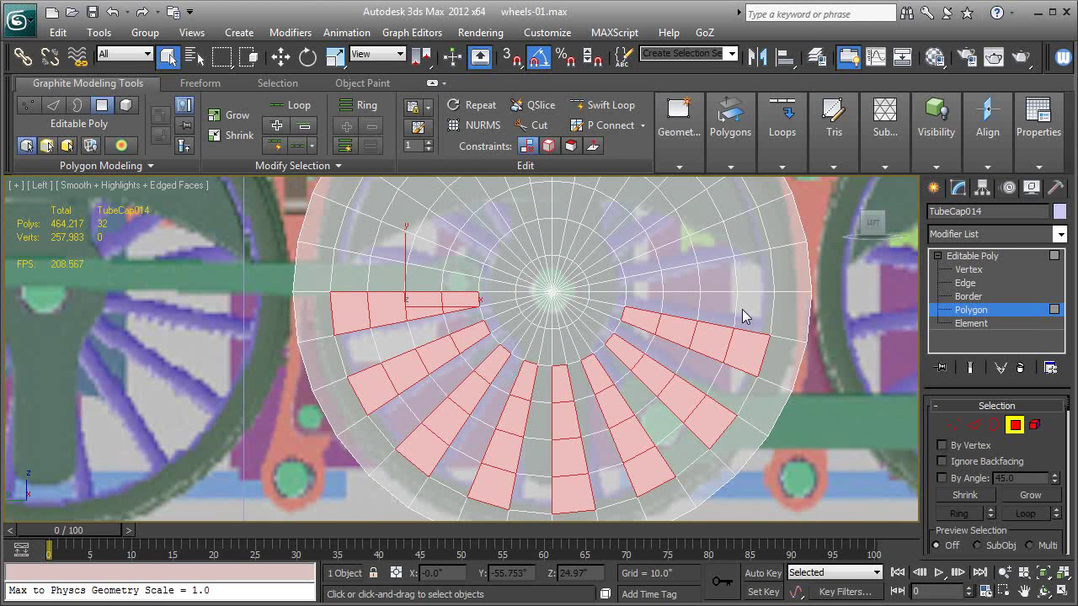
key("Delete")
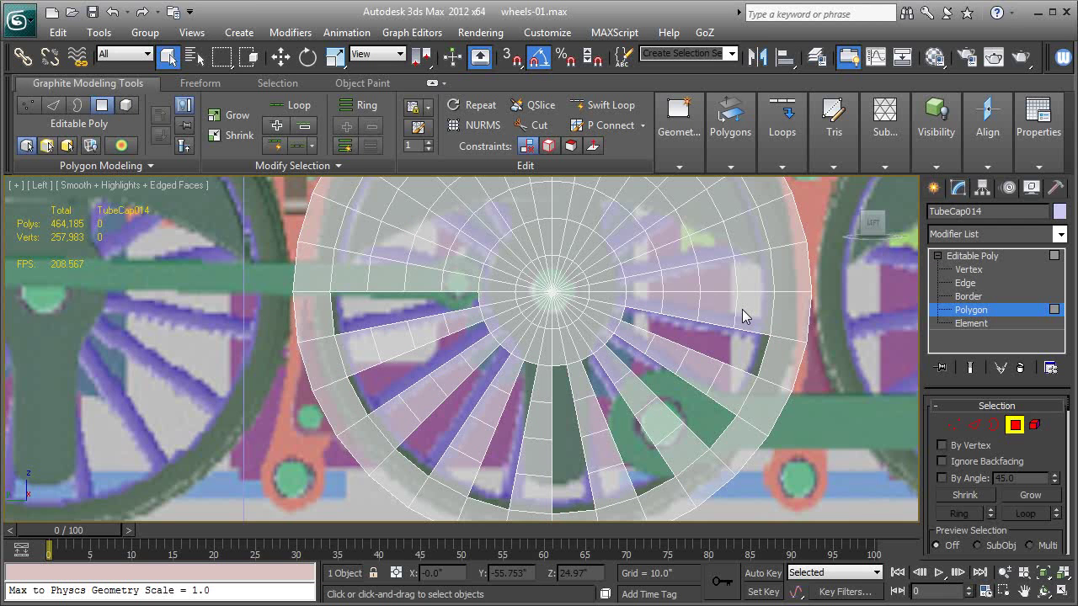
- Switch to the perspective view, leave polygon level and turn off the disc's see-through display
key("p")
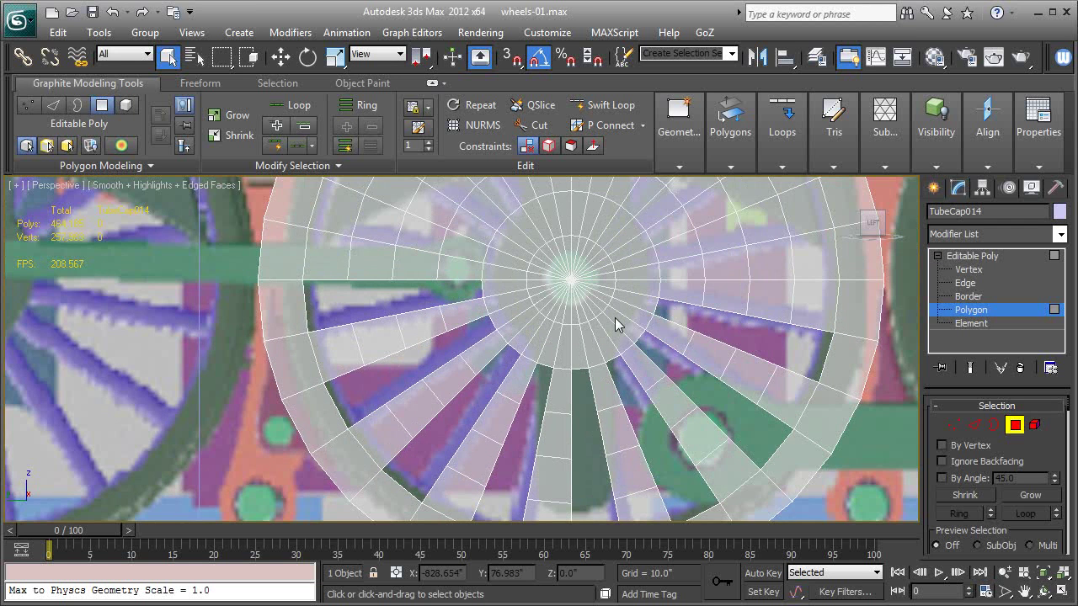
key("z")
middle_click_drag(436, 328, 592, 339, "alt")
left_click(282, 60)
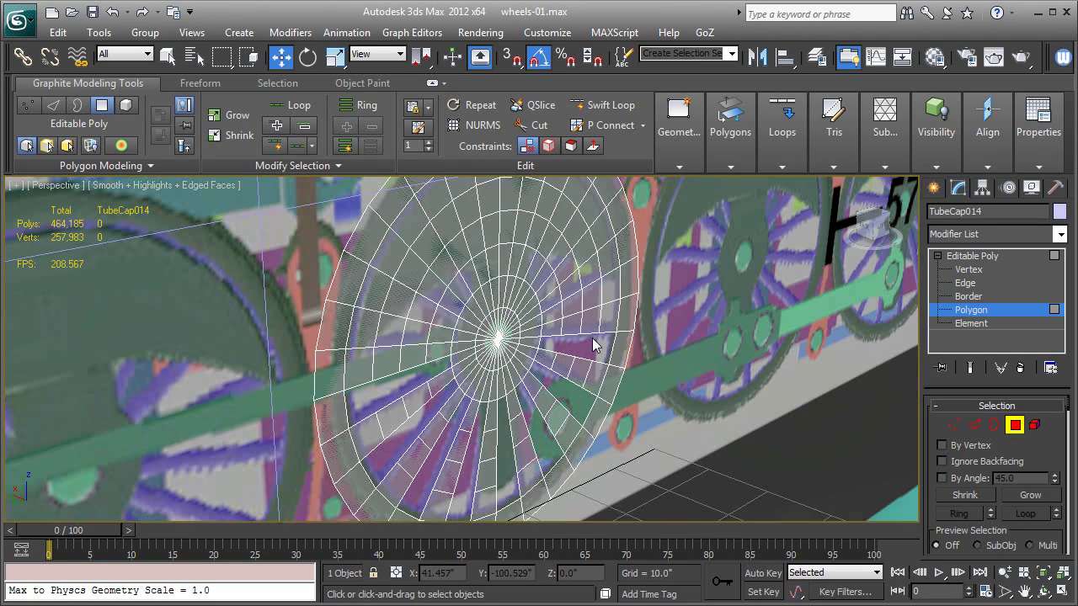
key("4")
mouse_move(472, 337)
middle_mouse_down("alt")
mouse_move(522, 341)
mouse_move(494, 354)
mouse_move(466, 315)
mouse_move(474, 319)
middle_mouse_up("alt")
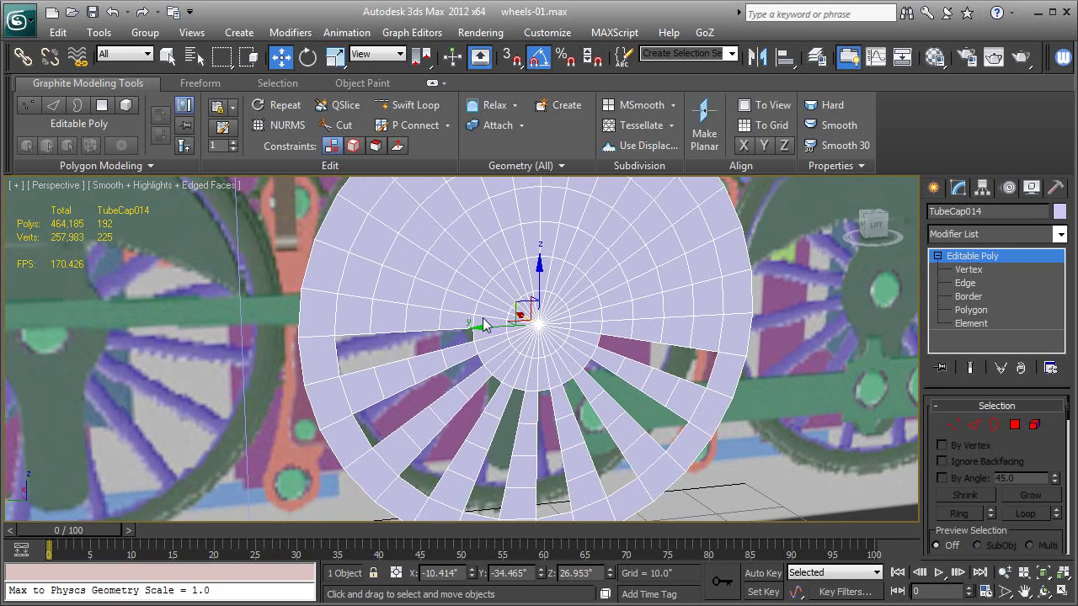
- Hide the edged faces and add a TurboSmooth modifier to the slotted disc
key("F4")
left_click(978, 233)
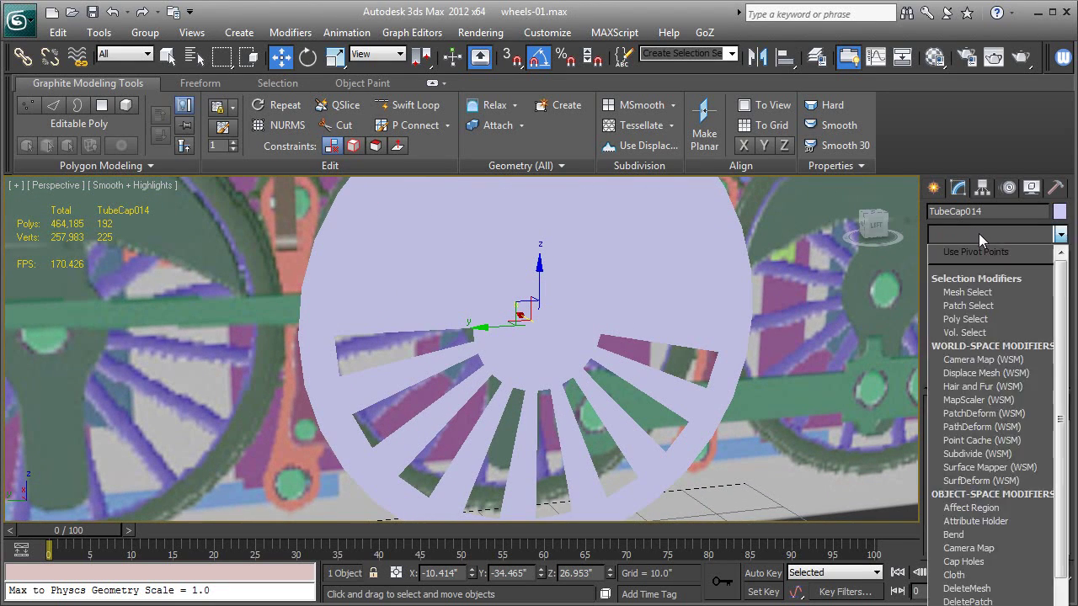
key("t")
key("t")
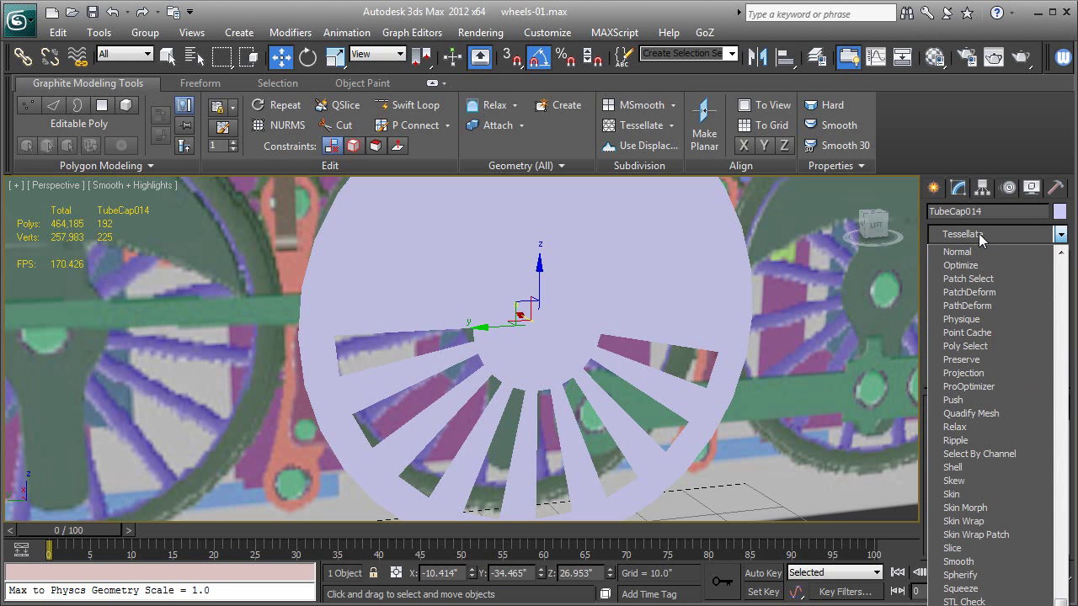
key("Return")
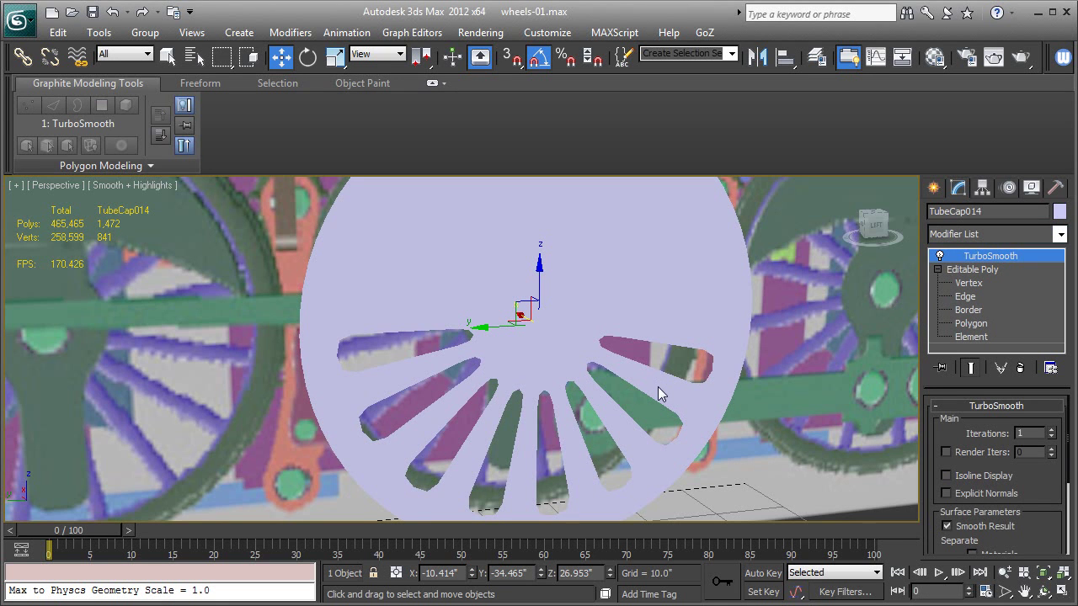
- Set TurboSmooth to 2 iterations and check the rounded slots with edged faces off and on
key("F4")
middle_click_drag(660, 399, 712, 398, "alt")
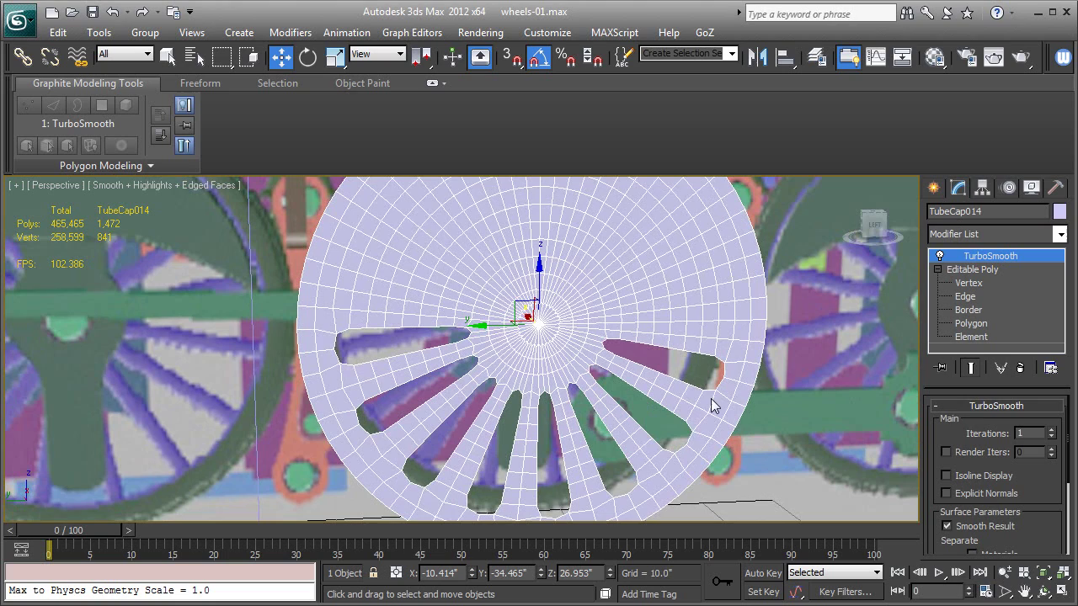
left_click(1051, 430)
key("F4")
middle_click_drag(676, 415, 632, 385, "alt")
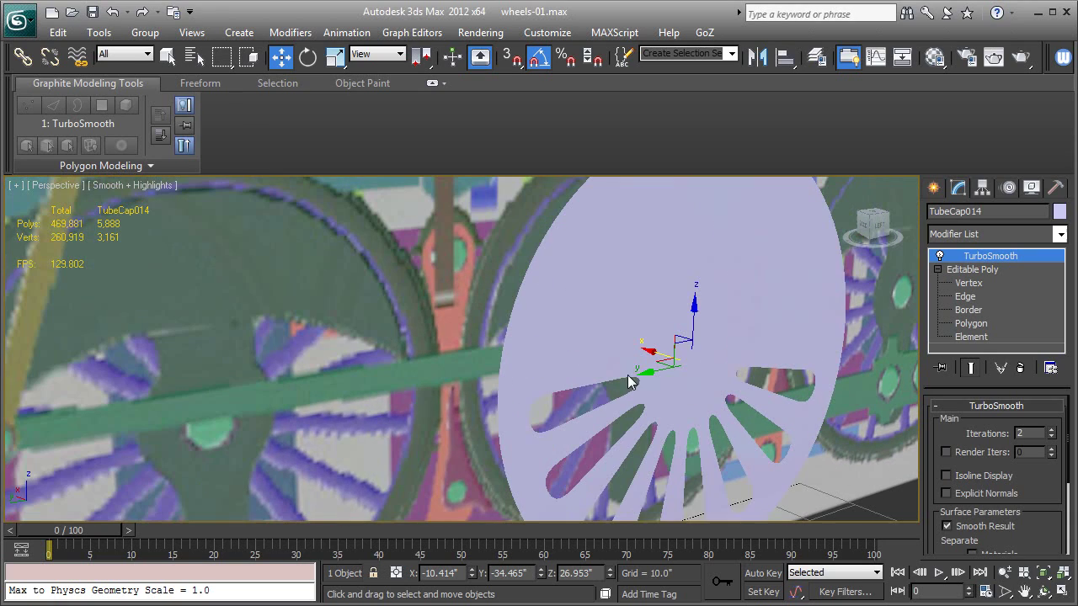
scroll(659, 333, "up", 5)
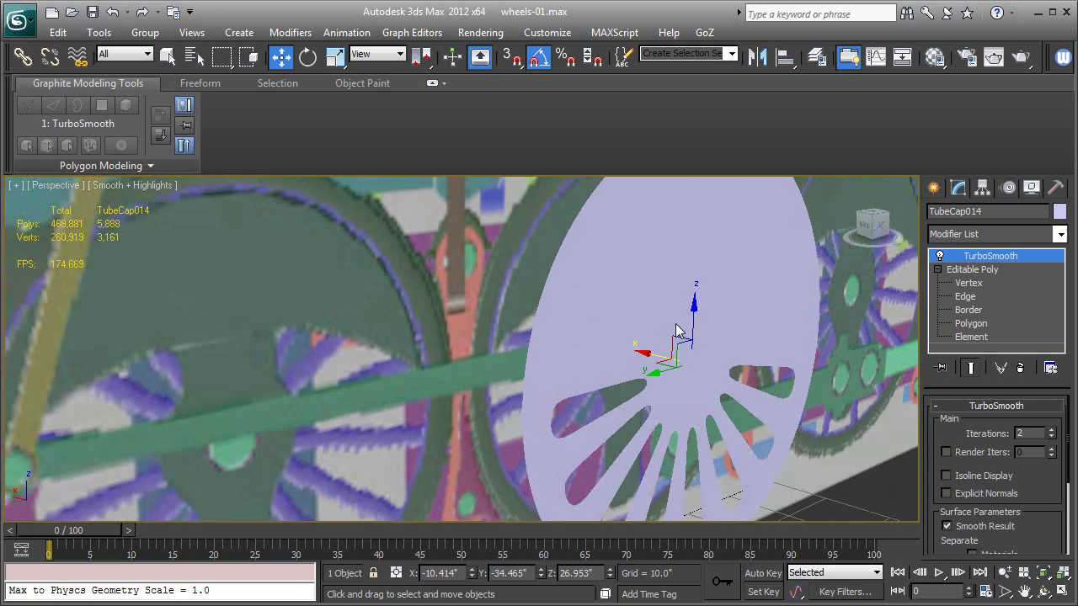
key("F4")
middle_click_drag(651, 324, 598, 326, "alt")
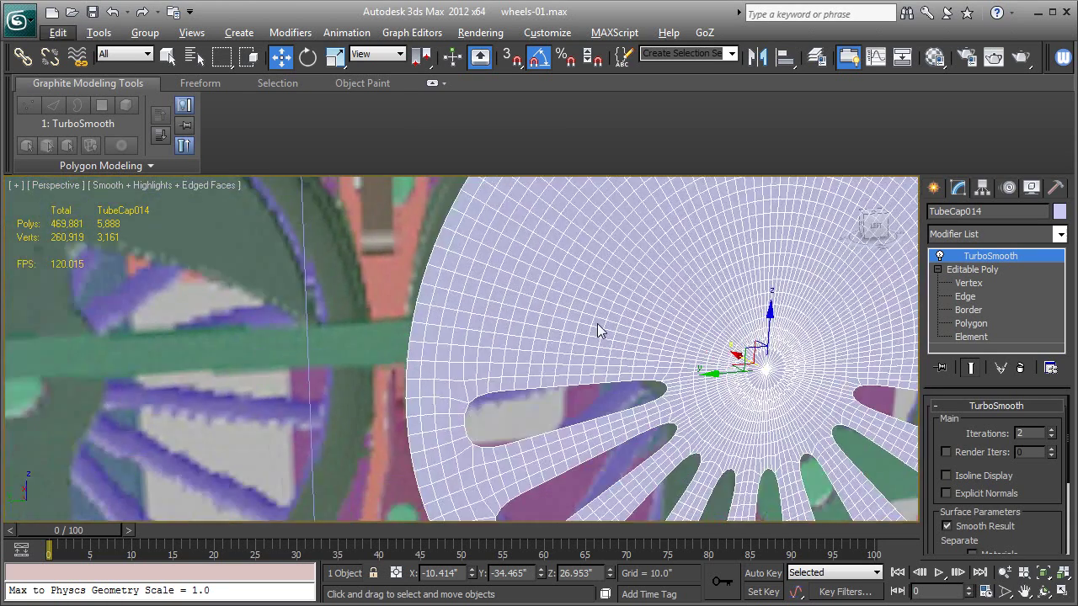
- At the Editable Poly's polygon level, paint-select the hub and all upper-half polygons inside the outer rim
left_click(970, 328)
middle_click_drag(727, 378, 601, 364)
scroll(600, 364, "down", 3)
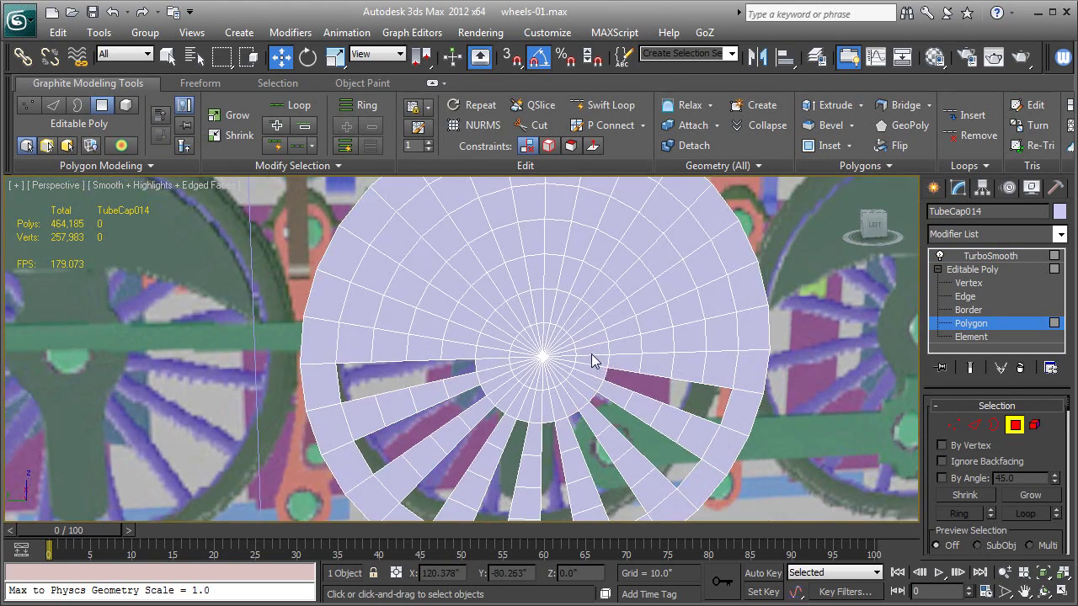
left_click(167, 56)
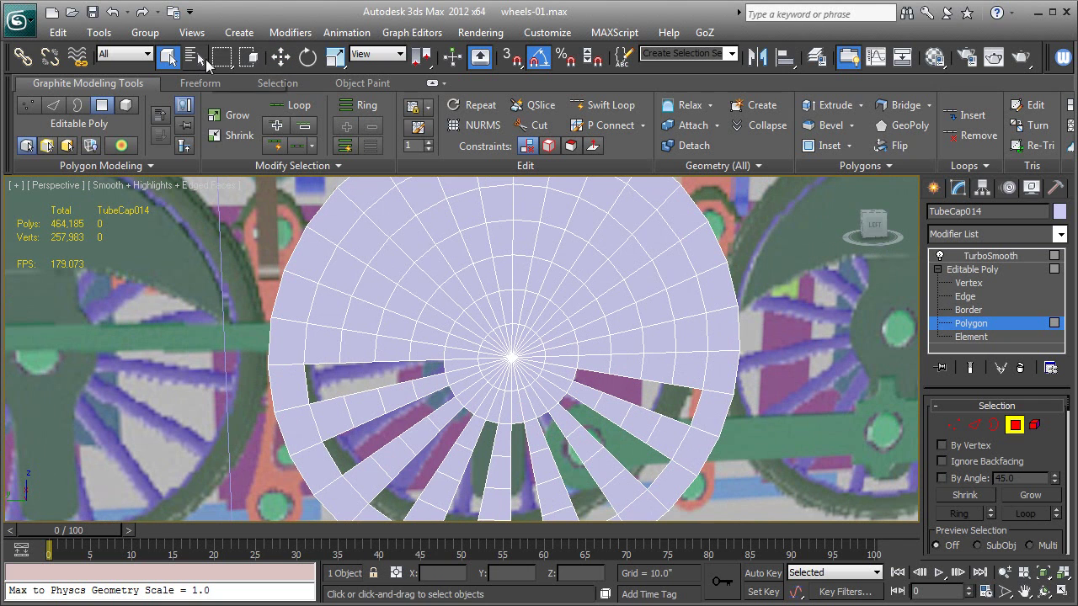
left_click(220, 57)
mouse_move(219, 63)
left_mouse_down()
mouse_move(222, 209)
mouse_move(222, 189)
left_mouse_up()
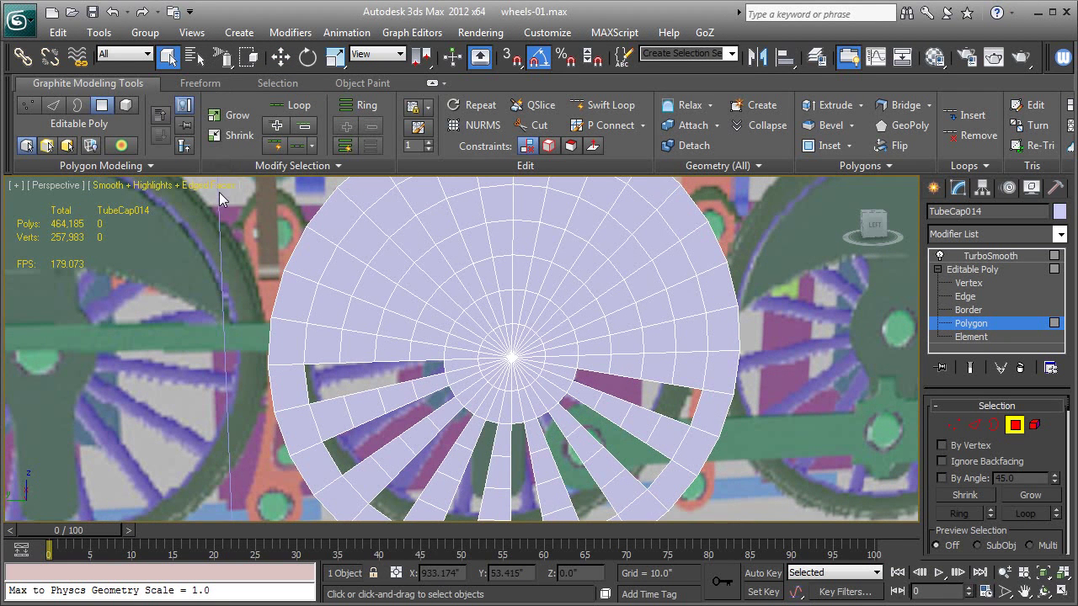
mouse_move(541, 368)
left_mouse_down()
mouse_move(535, 341)
mouse_move(503, 343)
mouse_move(488, 365)
mouse_move(505, 387)
mouse_move(544, 330)
mouse_move(640, 354)
mouse_move(666, 346)
mouse_move(644, 301)
mouse_move(622, 296)
mouse_move(618, 242)
mouse_move(585, 220)
mouse_move(562, 266)
left_mouse_up()
middle_click_drag(563, 265, 611, 320)
mouse_move(552, 377)
left_mouse_down()
mouse_move(572, 289)
mouse_move(532, 258)
mouse_move(546, 292)
left_mouse_up()
mouse_move(545, 335)
left_mouse_down()
mouse_move(519, 298)
mouse_move(476, 277)
mouse_move(398, 374)
mouse_move(499, 374)
left_mouse_up()
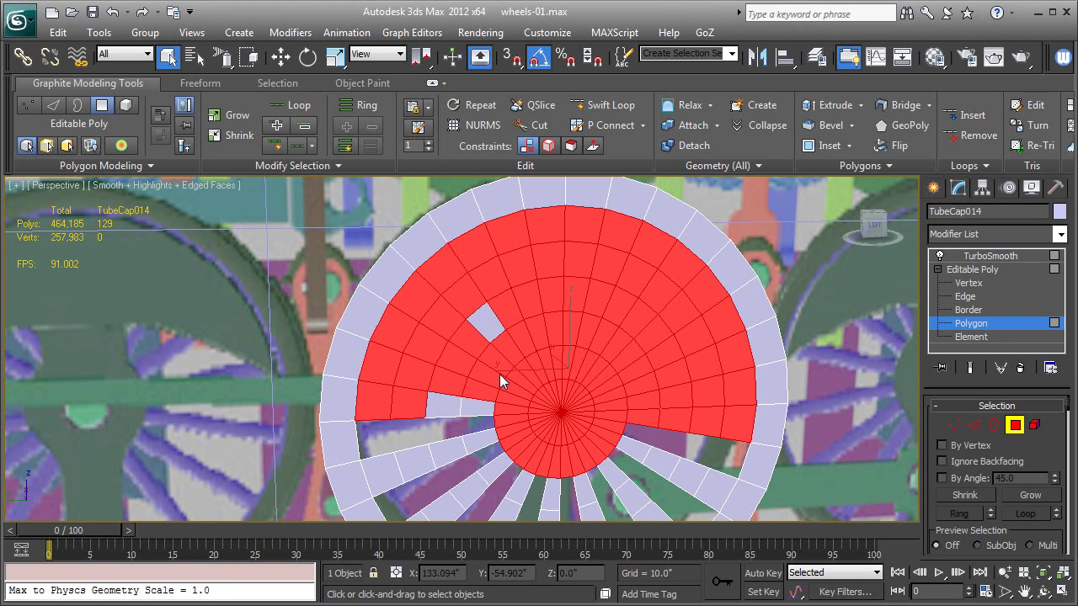
mouse_move(471, 331)
left_mouse_down()
mouse_move(457, 386)
mouse_move(480, 403)
left_mouse_up()
mouse_move(758, 375)
middle_mouse_down()
mouse_move(748, 343)
mouse_move(645, 342)
mouse_move(772, 350)
middle_mouse_up()
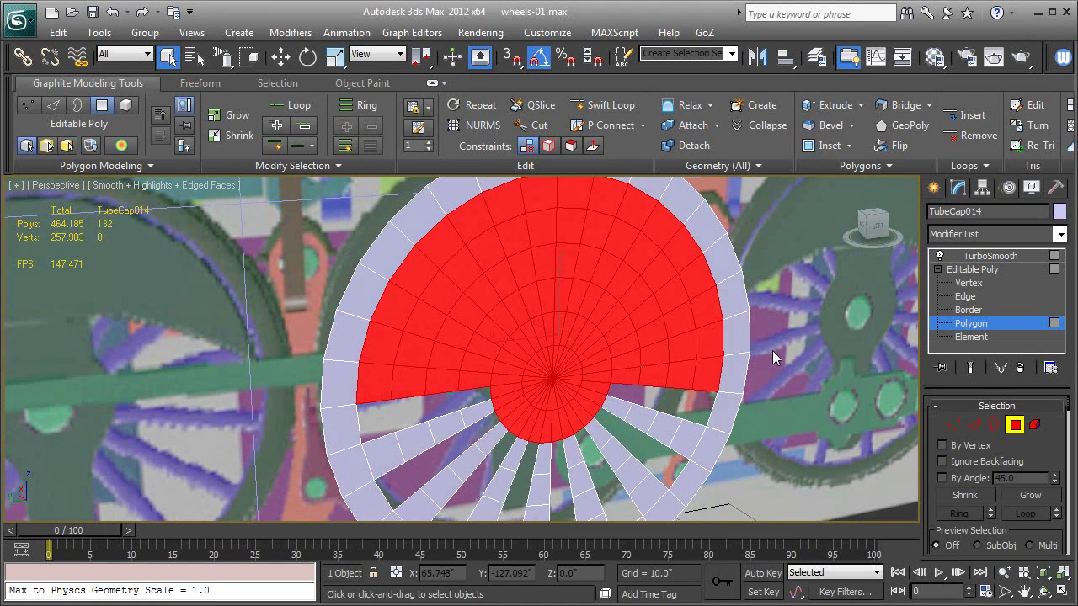
- Extrude the selected counterweight and hub polygons three times in succession, with a first height of about 0.774" and a last of 0.621"
scroll(1030, 440, "down", 5)
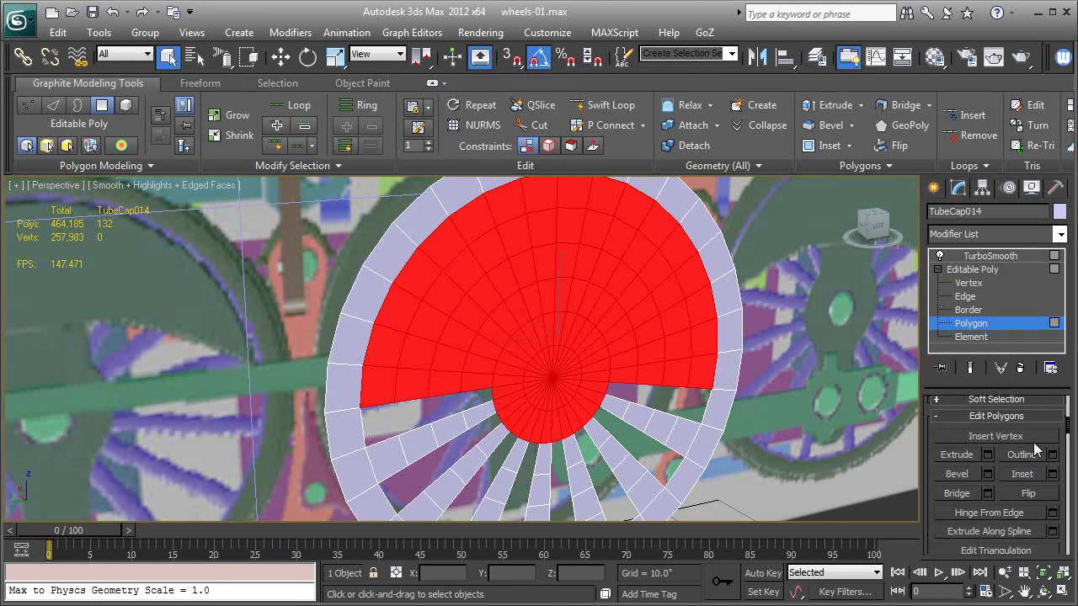
left_click(988, 455)
middle_click_drag(470, 444, 471, 395, "alt")
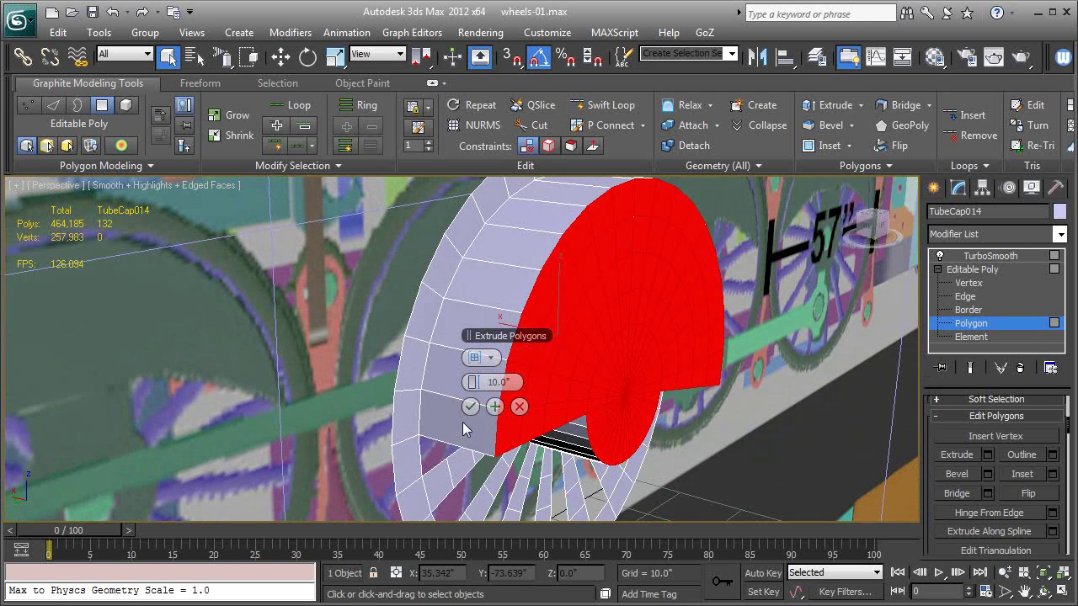
left_click_drag(478, 388, 481, 384)
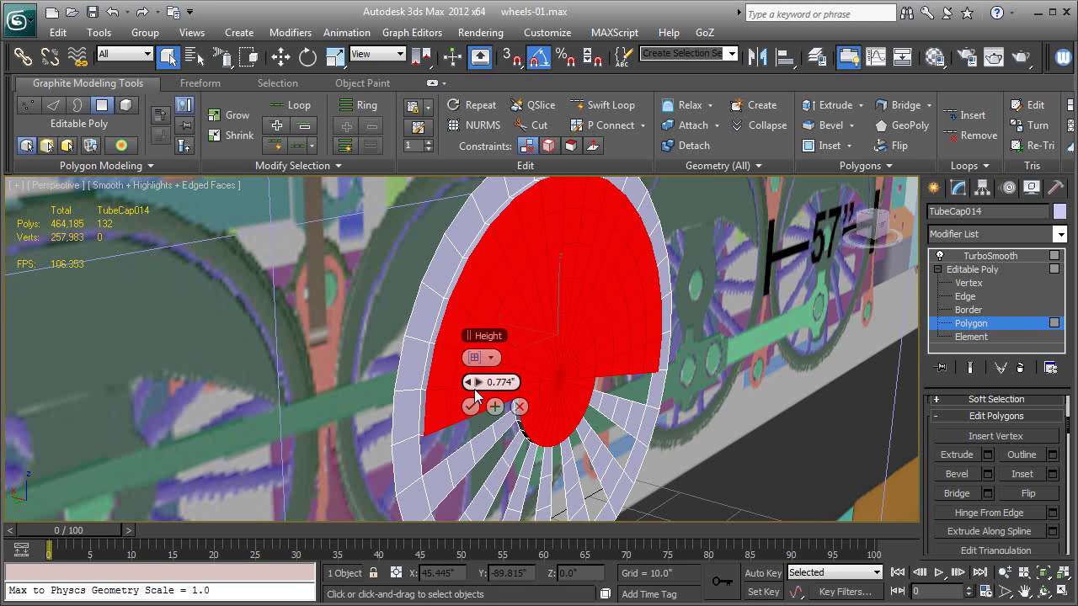
left_click(494, 406)
mouse_move(479, 384)
left_mouse_down()
mouse_move(493, 386)
mouse_move(462, 389)
left_mouse_up()
left_click(494, 408)
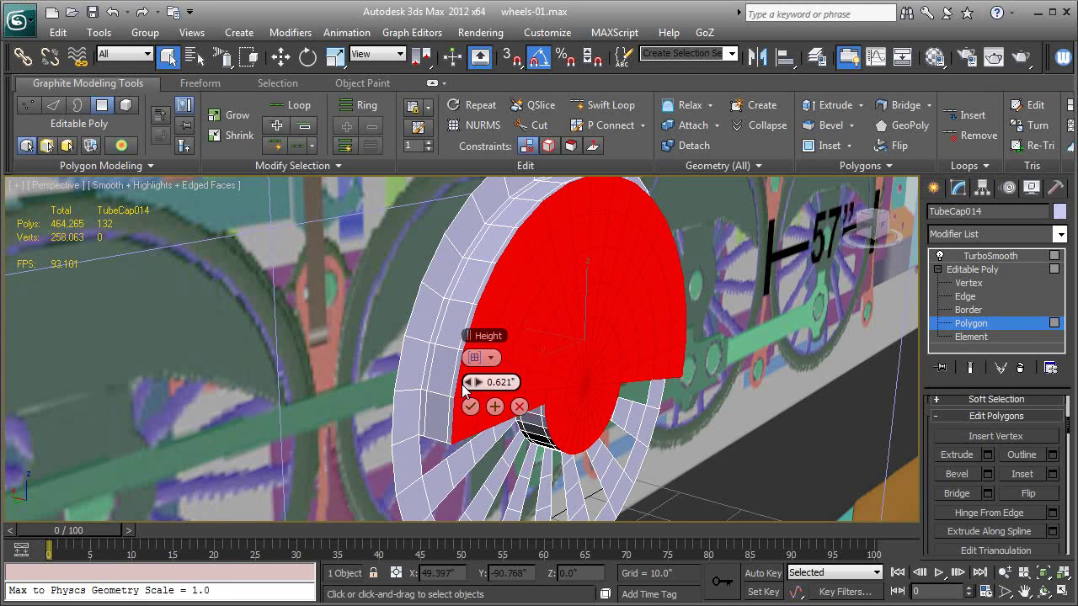
left_click(470, 407)
- Examine the smoothed counterweight, hub and spoke slots at the TurboSmooth level, with and without edged faces
left_click(974, 270)
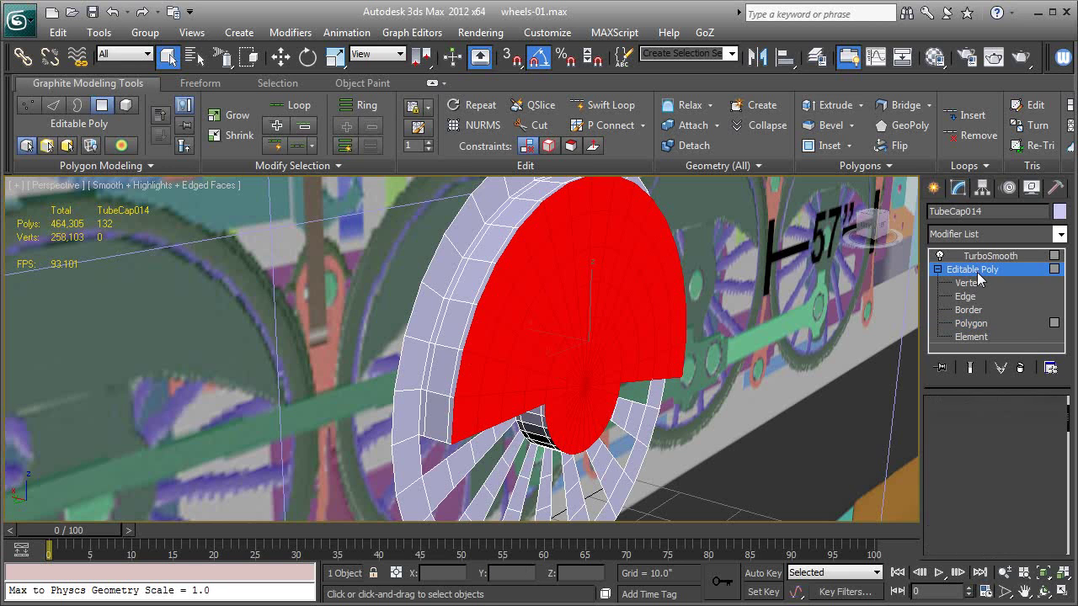
key("F4")
left_click(991, 256)
middle_click_drag(696, 347, 476, 422, "alt")
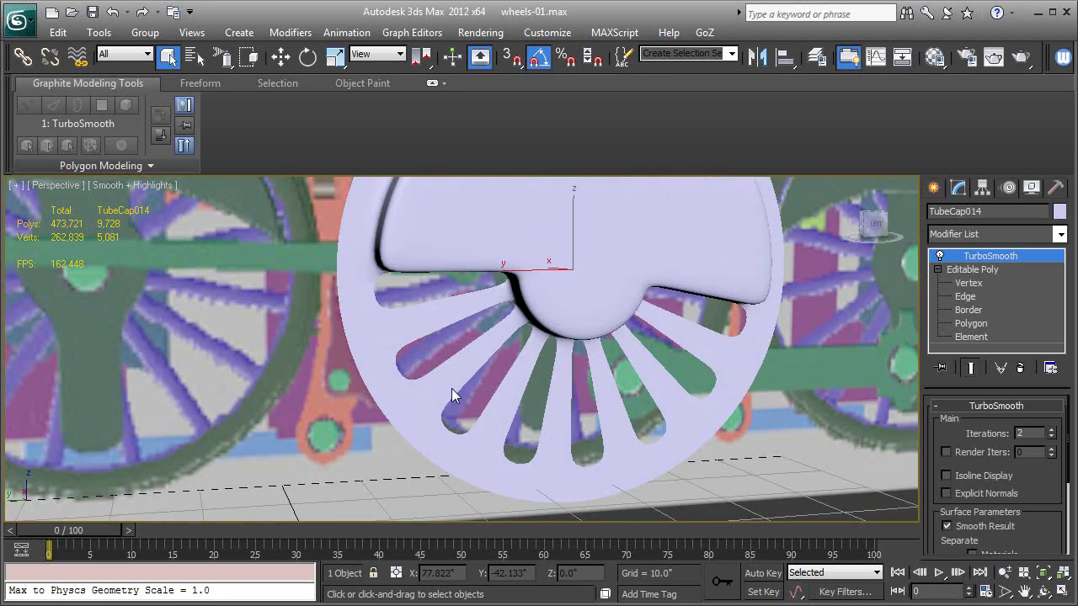
key("F4")
scroll(433, 421, "up", 3)
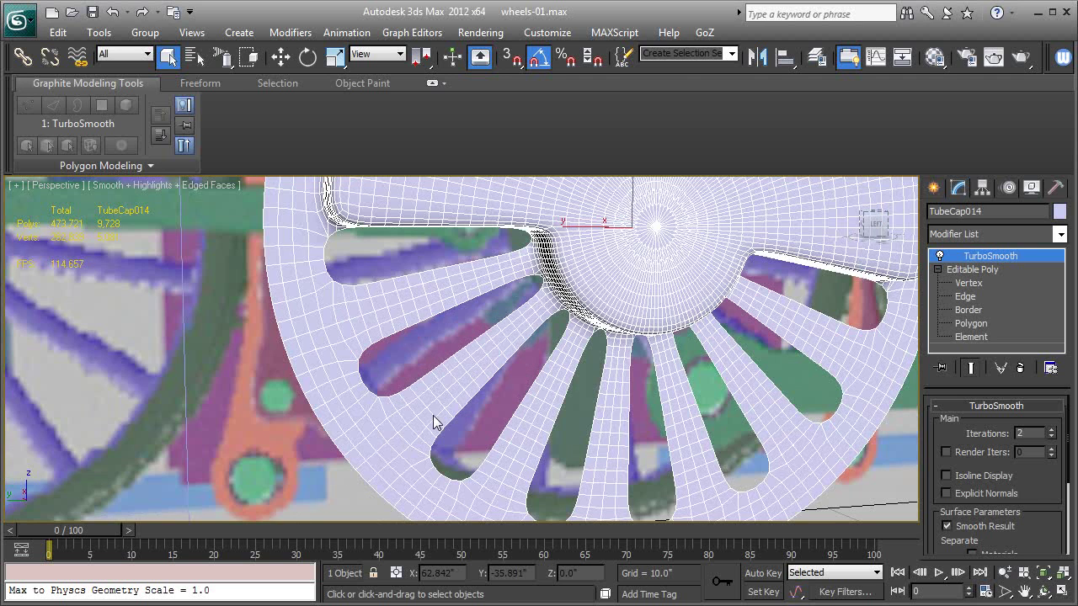
key("F4")
key("F4")
key("F4")
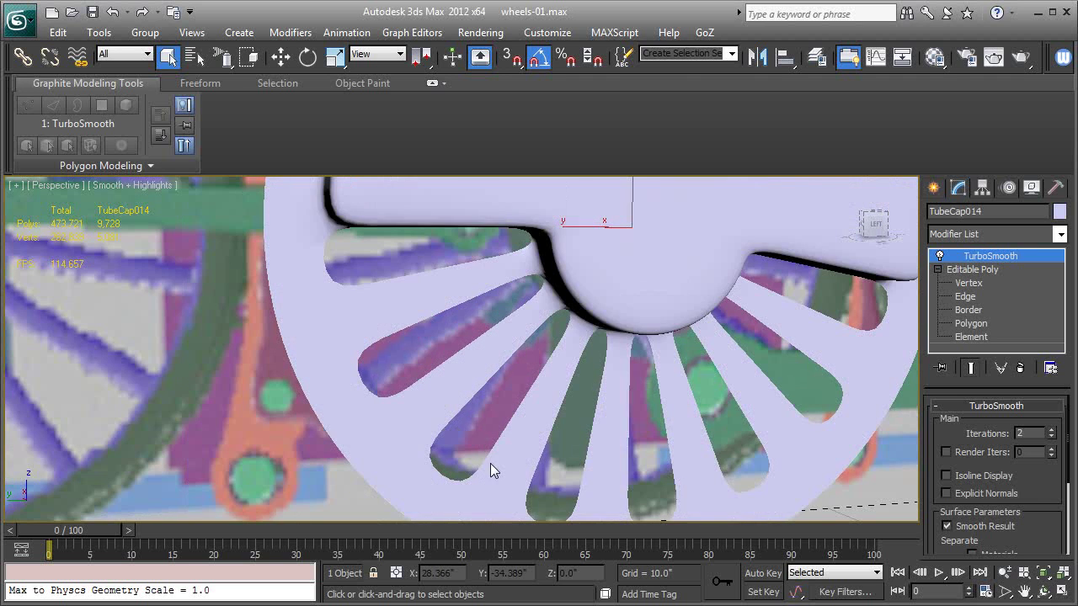
middle_click_drag(692, 361, 360, 372)
scroll(693, 378, "down", 4)
- Turn off TurboSmooth, select all of the wheel's open borders and extend them backward along X to give it thickness
left_click(940, 257)
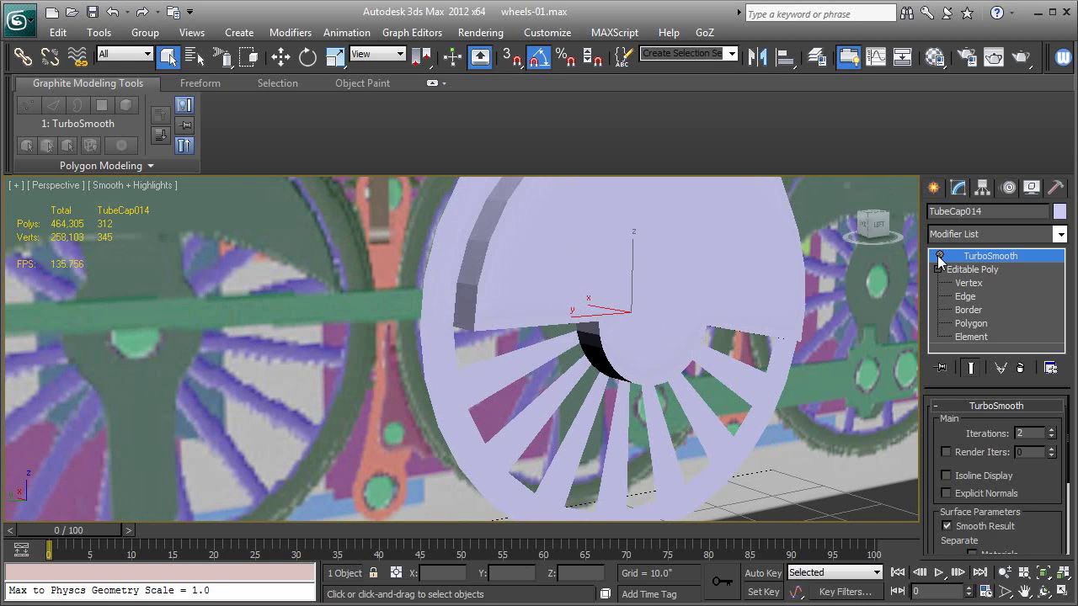
left_click(968, 310)
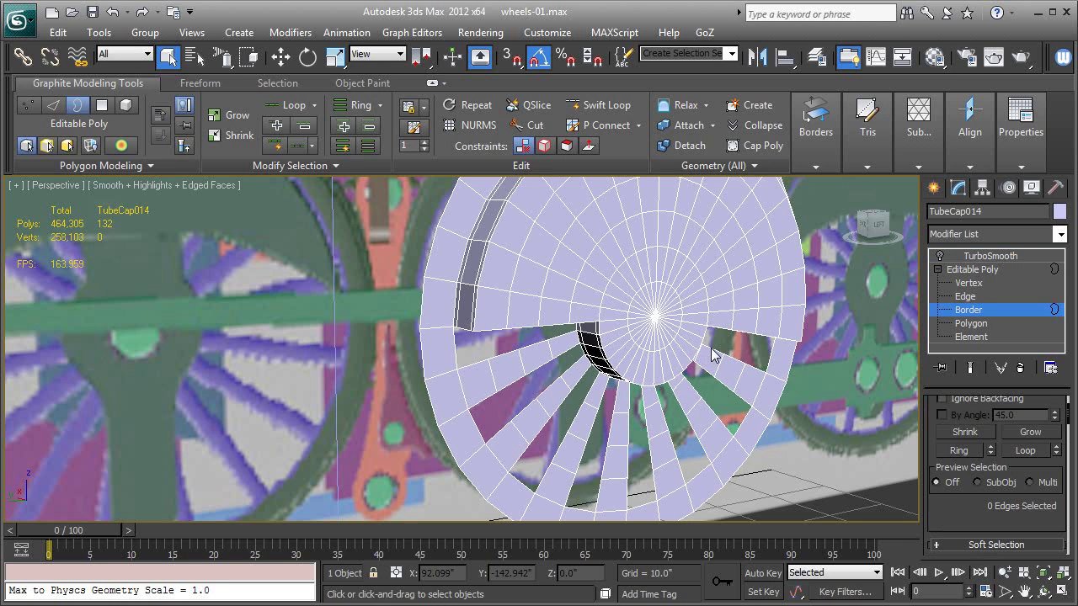
key("ctrl+a")
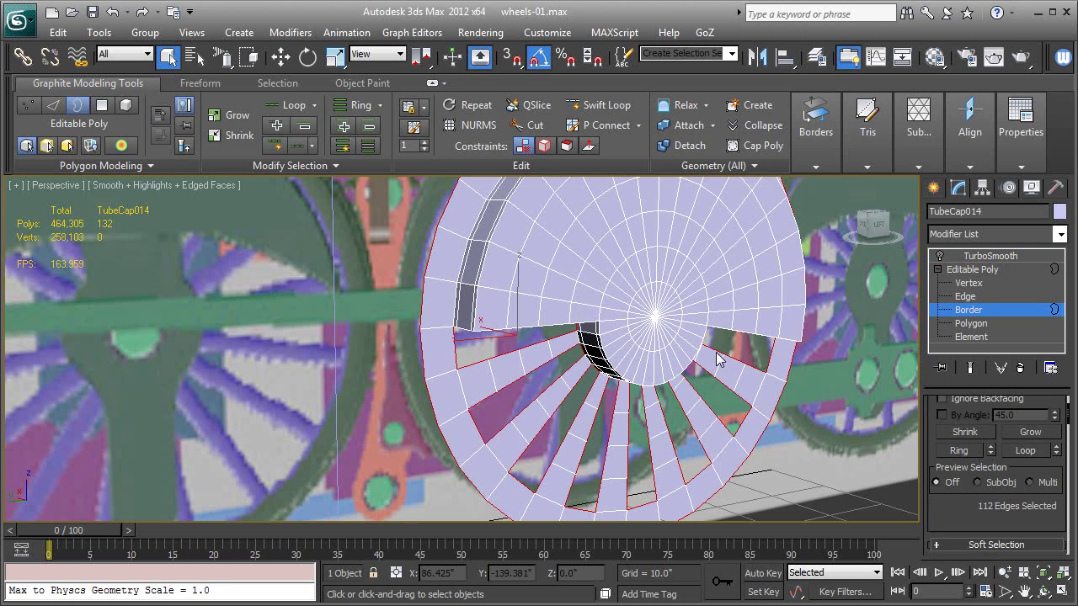
left_click(280, 58)
middle_click_drag(562, 313, 624, 313, "alt")
left_click_drag(535, 348, 507, 344, "shift")
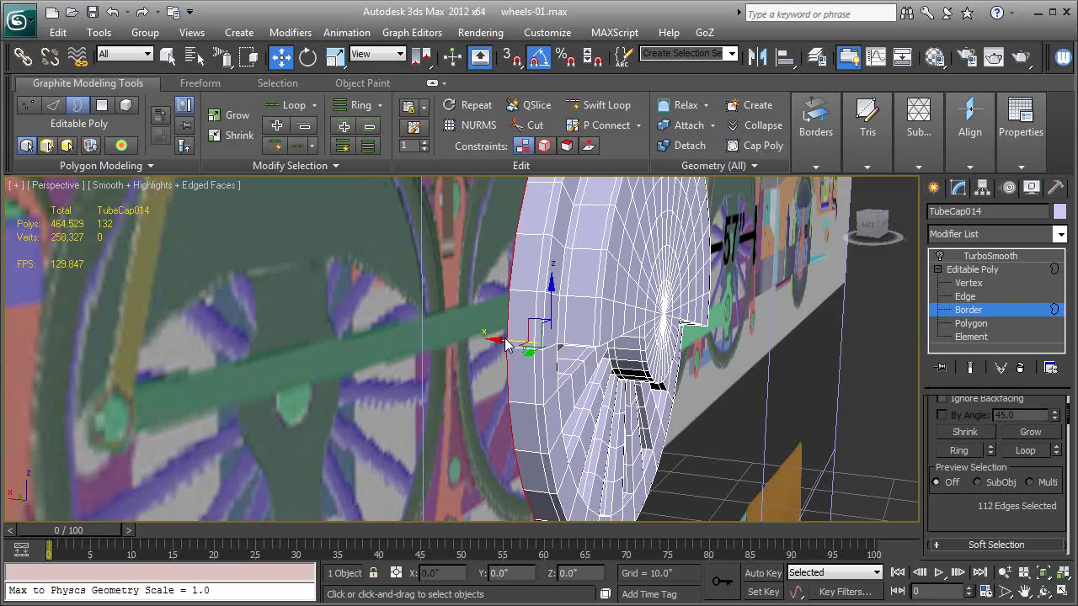
- At the Editable Poly's edge level, add two Swift Loop edge loops around the outer rim's front face, near its outer and inner borders
middle_click_drag(507, 343, 381, 305, "alt")
key("2")
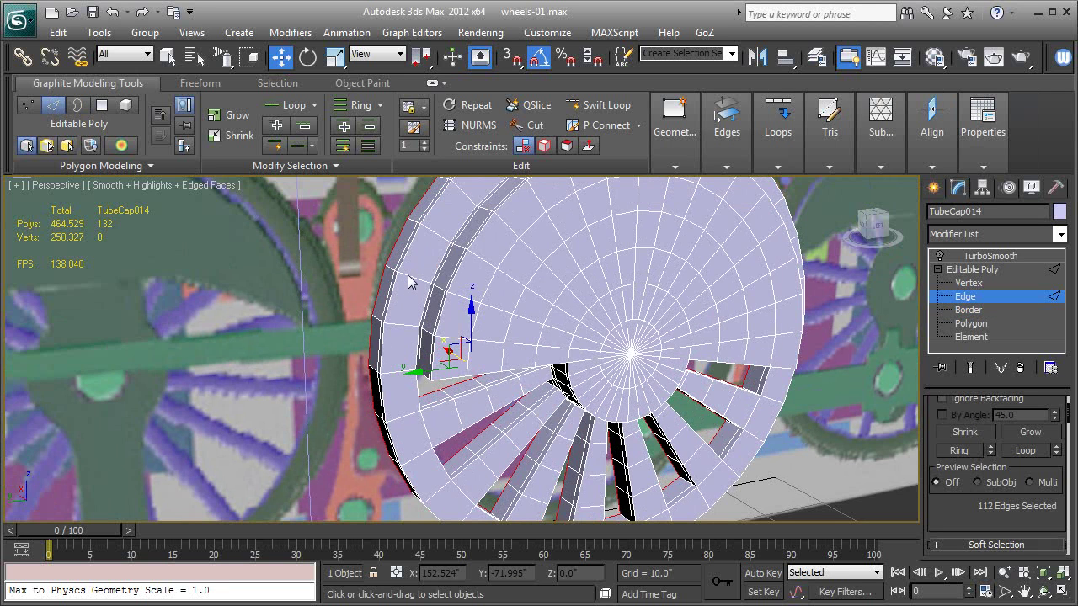
left_click(409, 280)
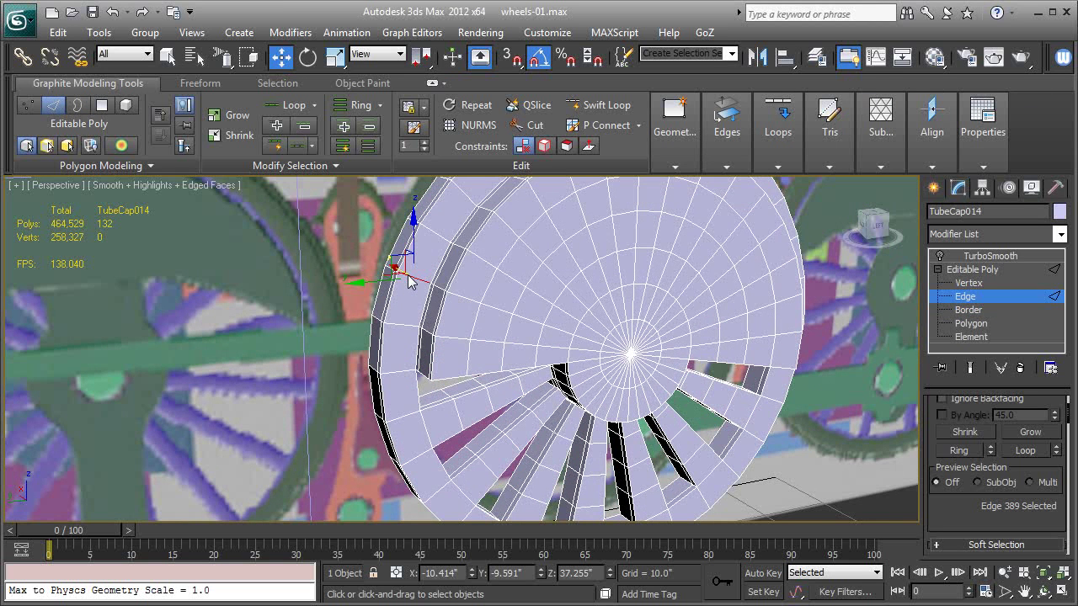
key("alt+r")
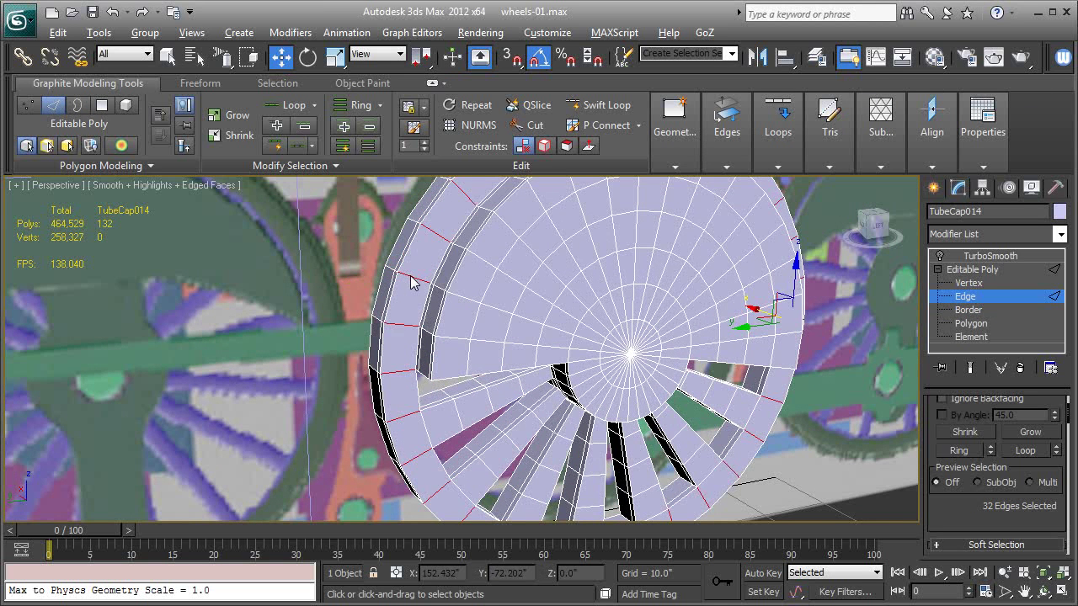
scroll(1002, 505, "down", 5)
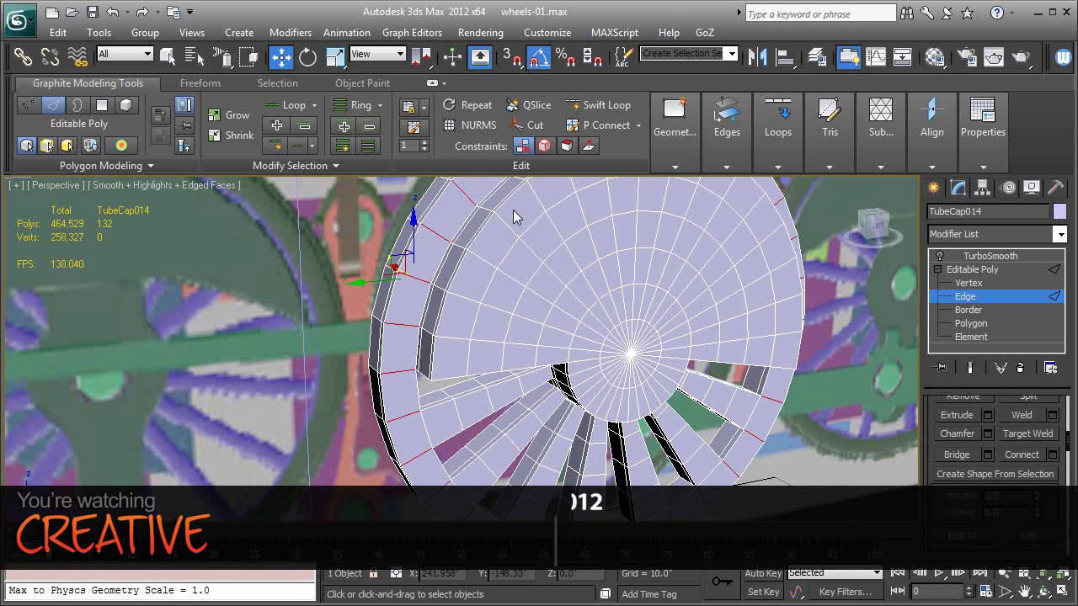
left_click(625, 113)
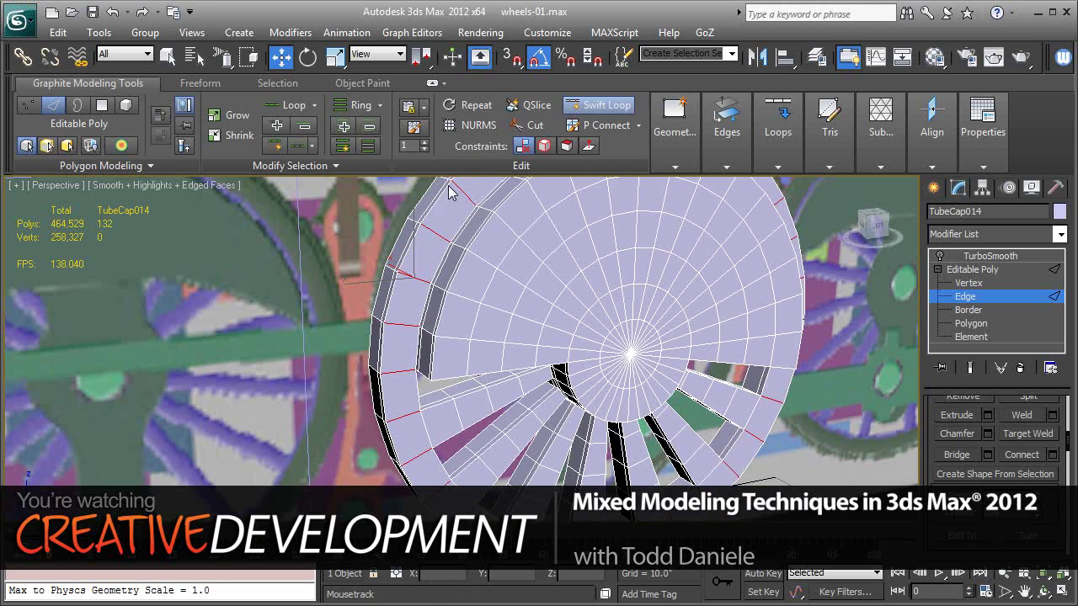
left_click(428, 235)
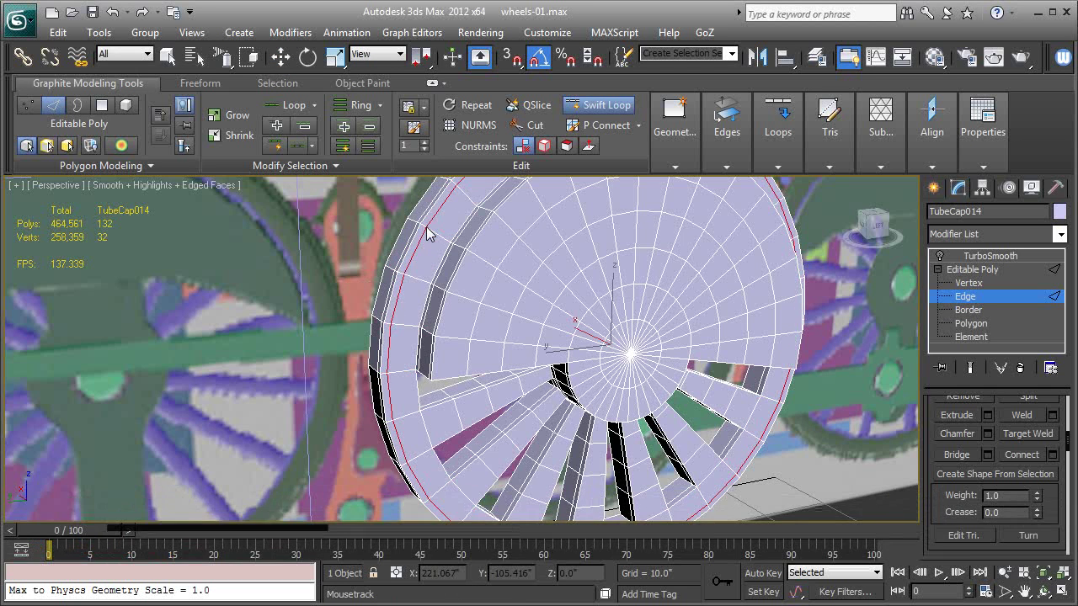
left_click(425, 286)
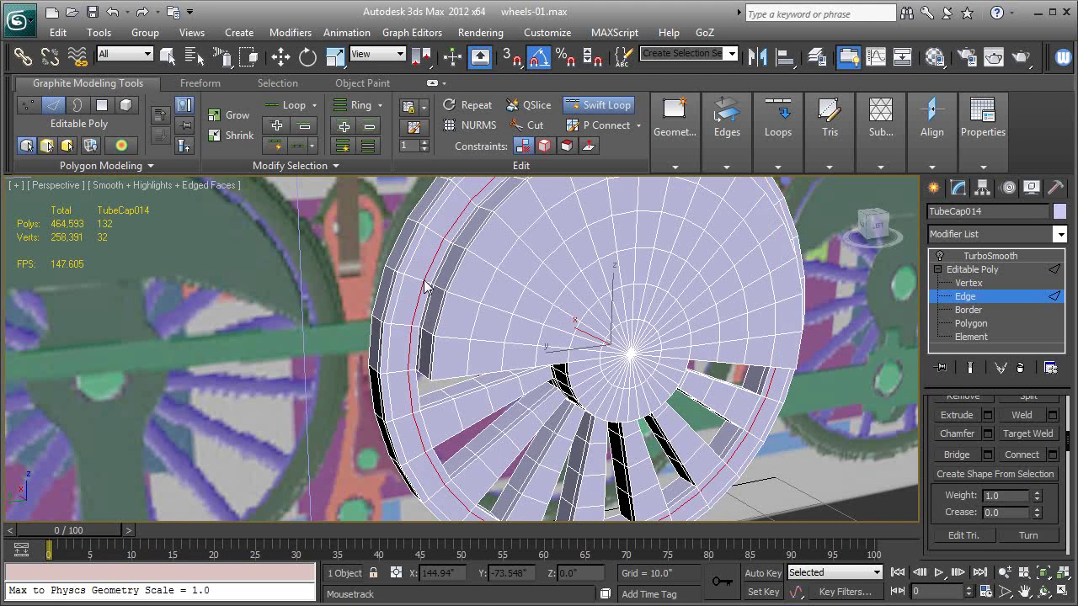
- Turn TurboSmooth back on and inspect the tightened rim from several sides with edged faces displayed
key("w")
left_click(991, 256)
left_click(940, 256)
middle_click_drag(652, 381, 690, 379, "alt")
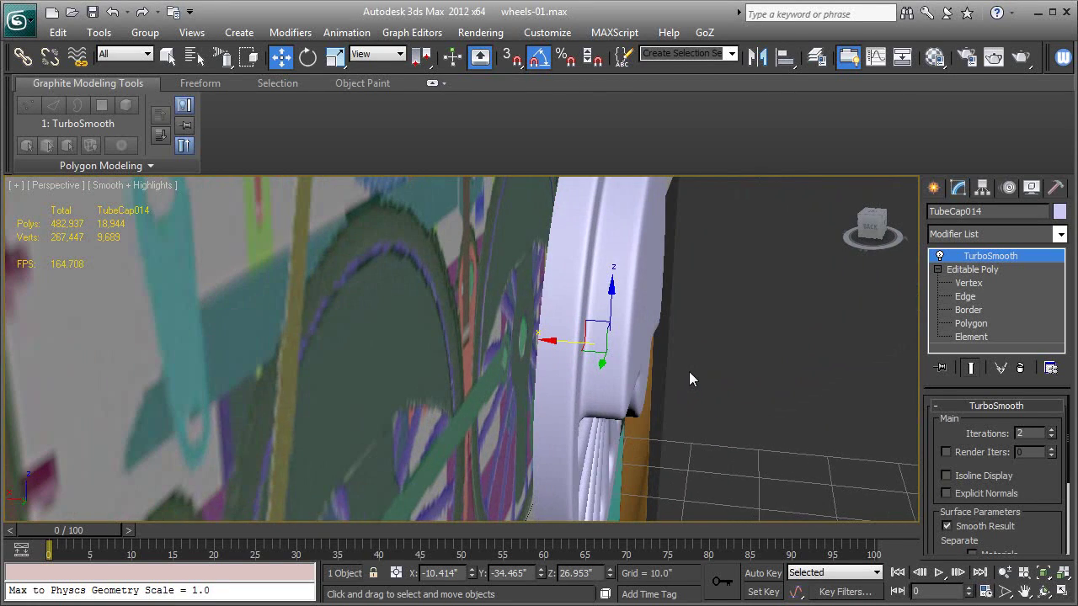
key("F4")
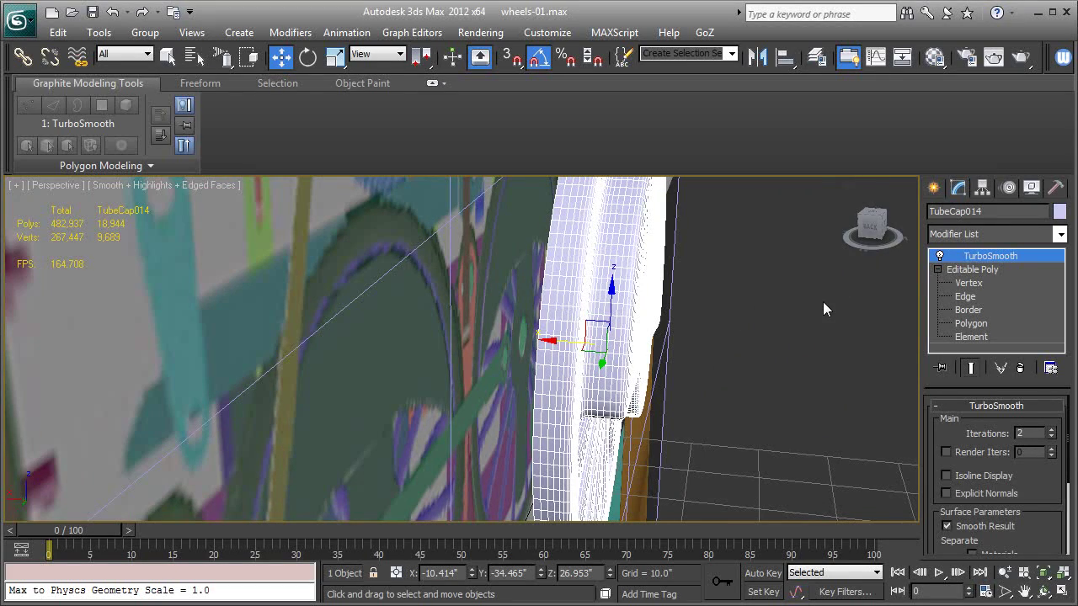
middle_click_drag(824, 303, 691, 315, "alt")
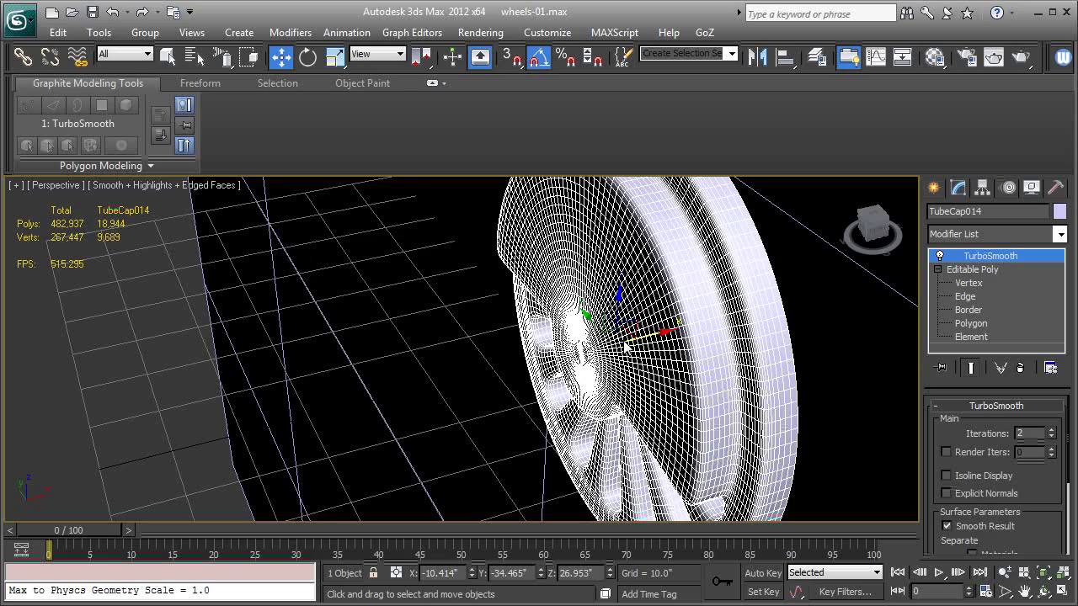
middle_click_drag(580, 351, 753, 317, "alt")
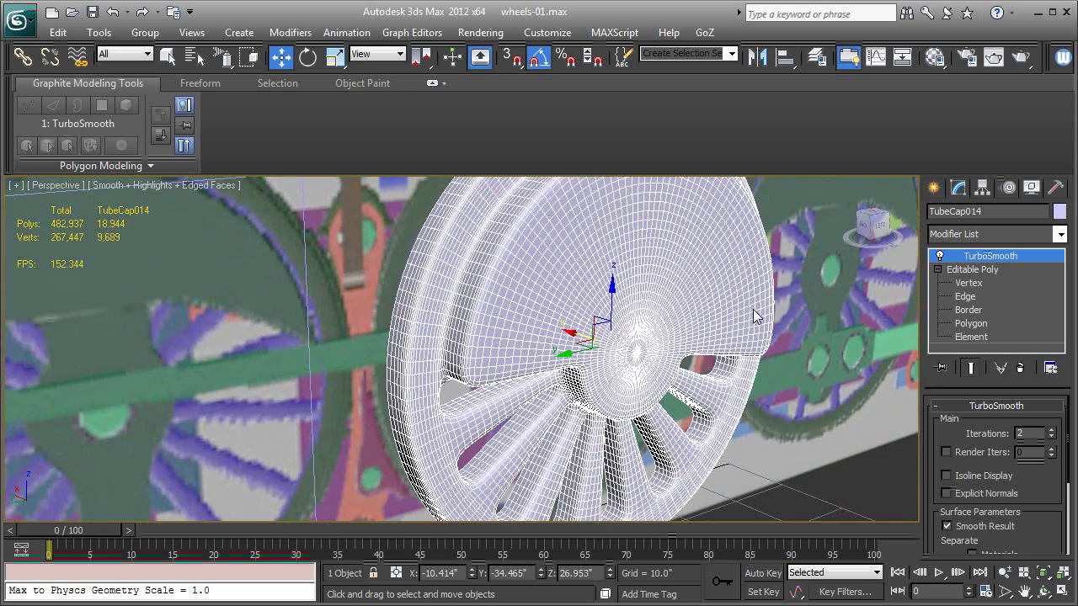
- In the Back view, draw an open stepped Line profile around the rim's upper edge, about 1.6" up and 3.7" across, with a raised flange behind it
key("k")
key("z")
middle_click_drag(570, 321, 634, 352)
scroll(655, 344, "up", 2)
scroll(634, 352, "down", 1)
scroll(609, 340, "up", 1)
middle_click_drag(628, 249, 613, 349)
scroll(613, 349, "up", 1)
scroll(613, 349, "up", 1)
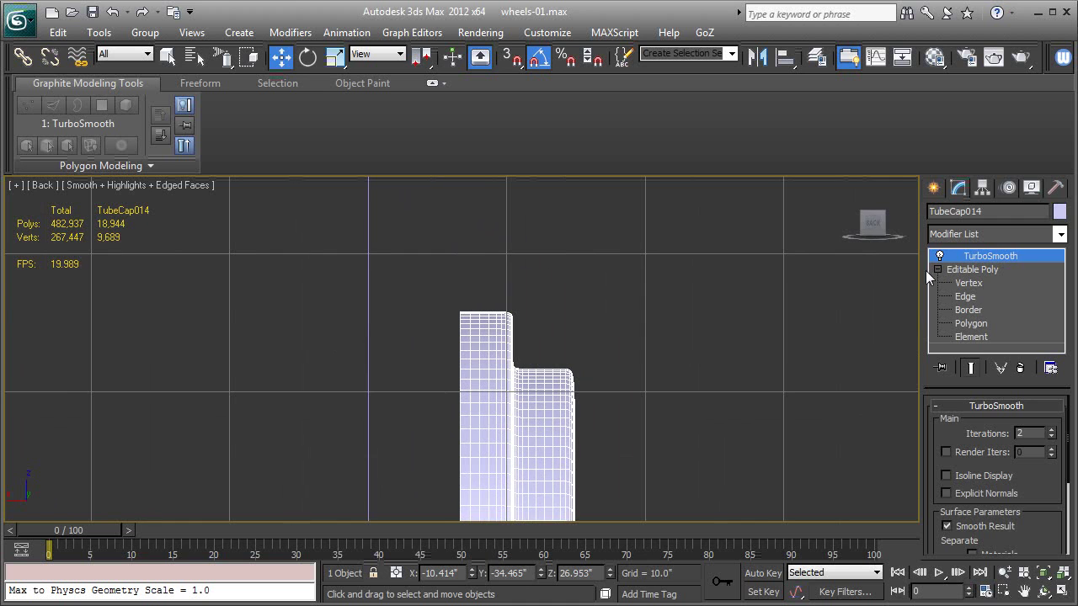
left_click(932, 188)
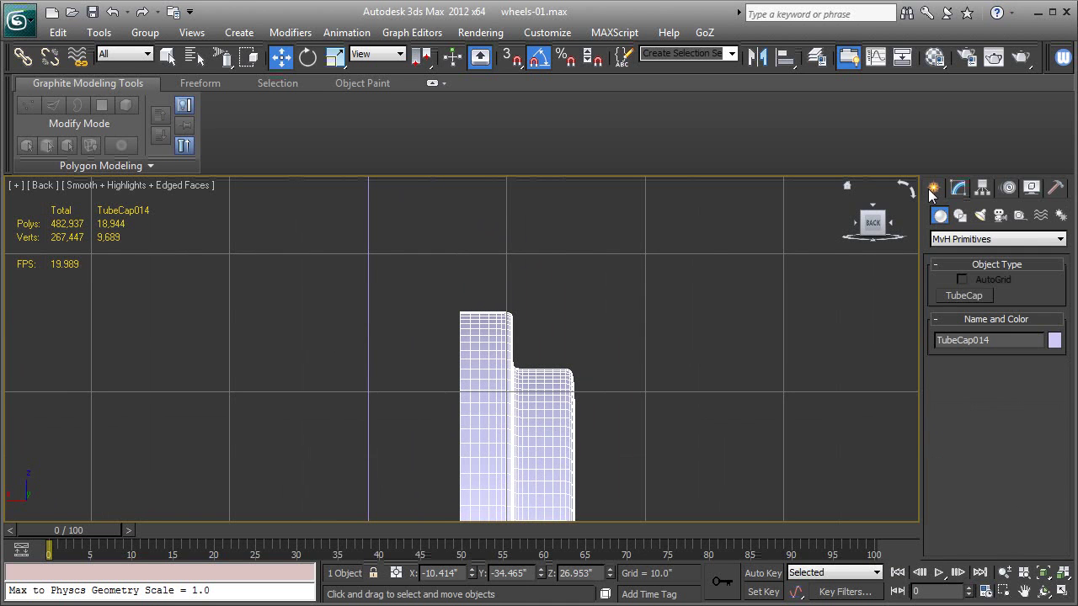
left_click(960, 216)
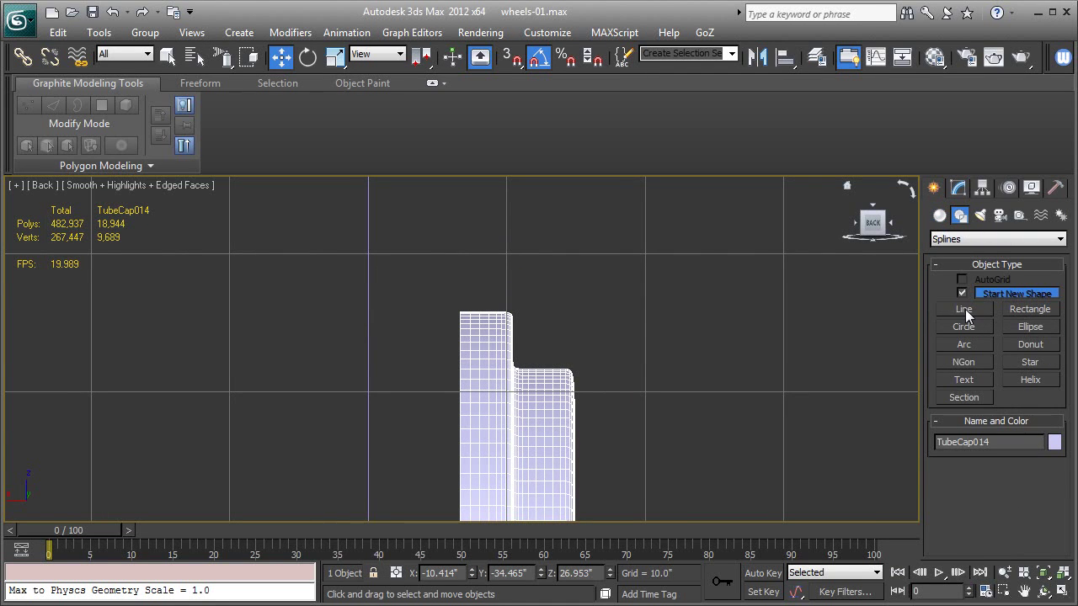
left_click(964, 309)
scroll(535, 308, "up", 4)
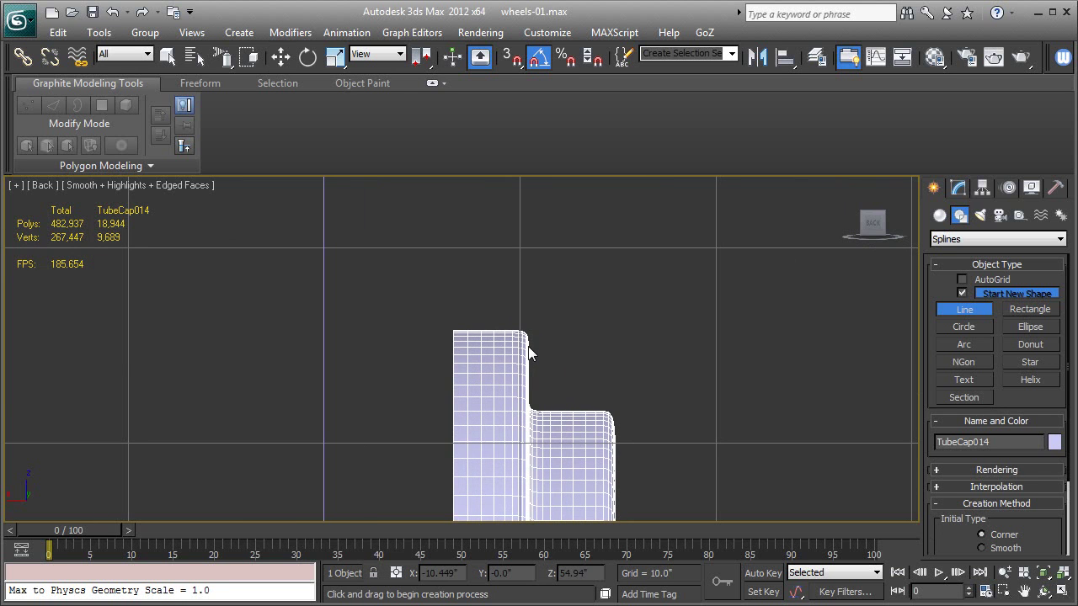
left_click(529, 349)
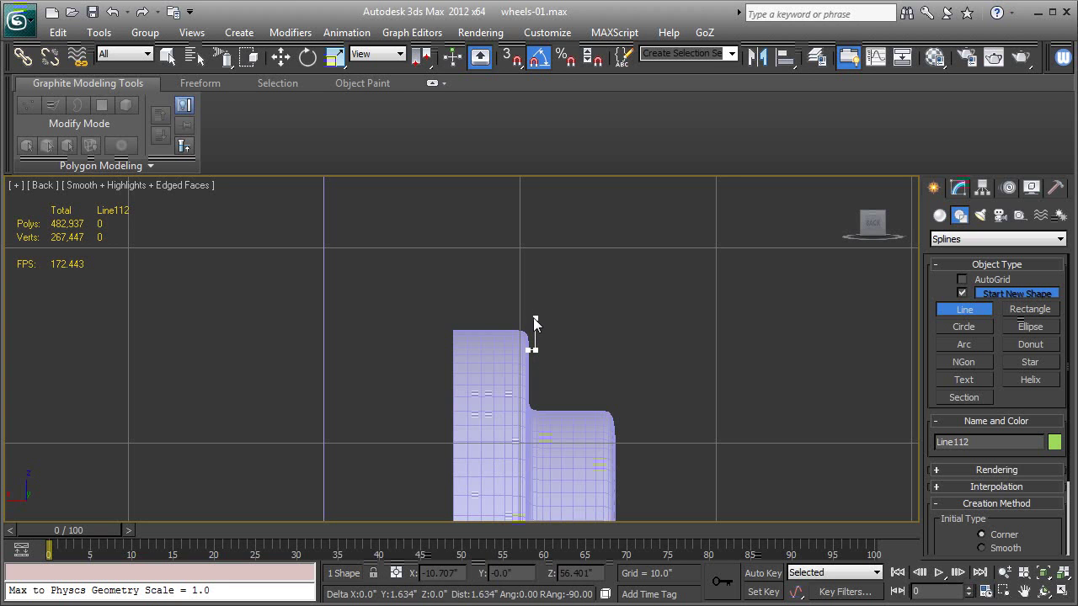
left_click(535, 318)
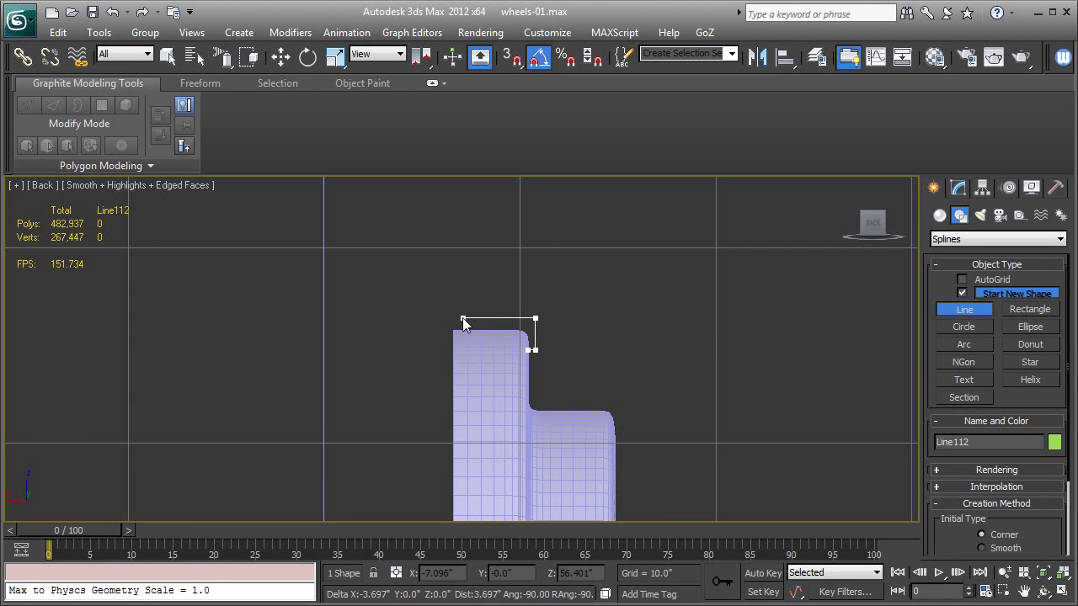
left_click(464, 318)
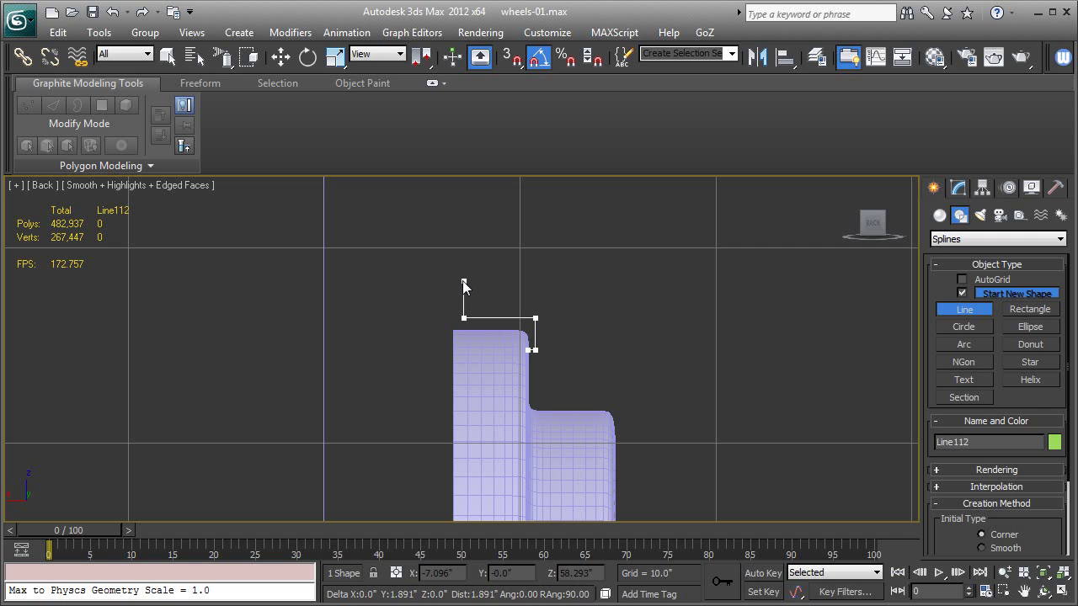
left_click(463, 275)
left_click(438, 275)
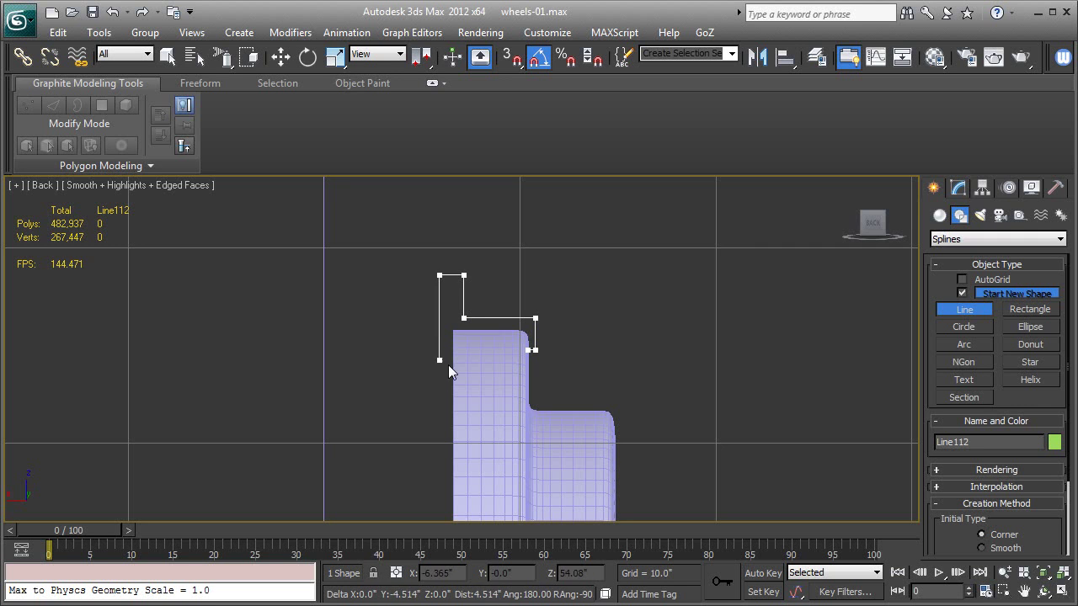
right_click(445, 396)
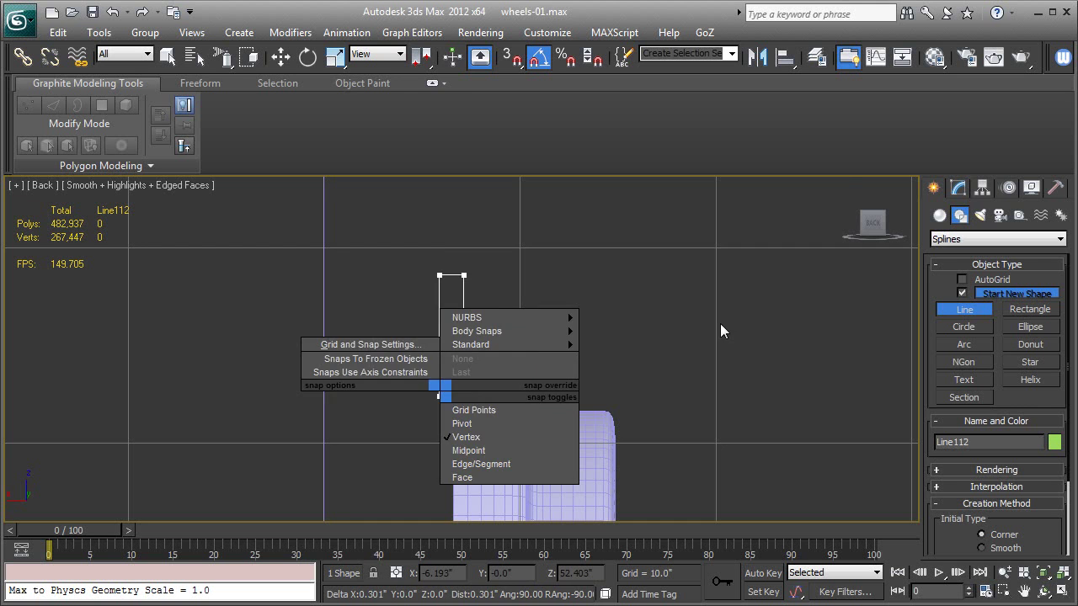
- At the line's vertex level, slightly fillet the tread's two end corners and the flange's adjacent top corner
left_click(958, 187)
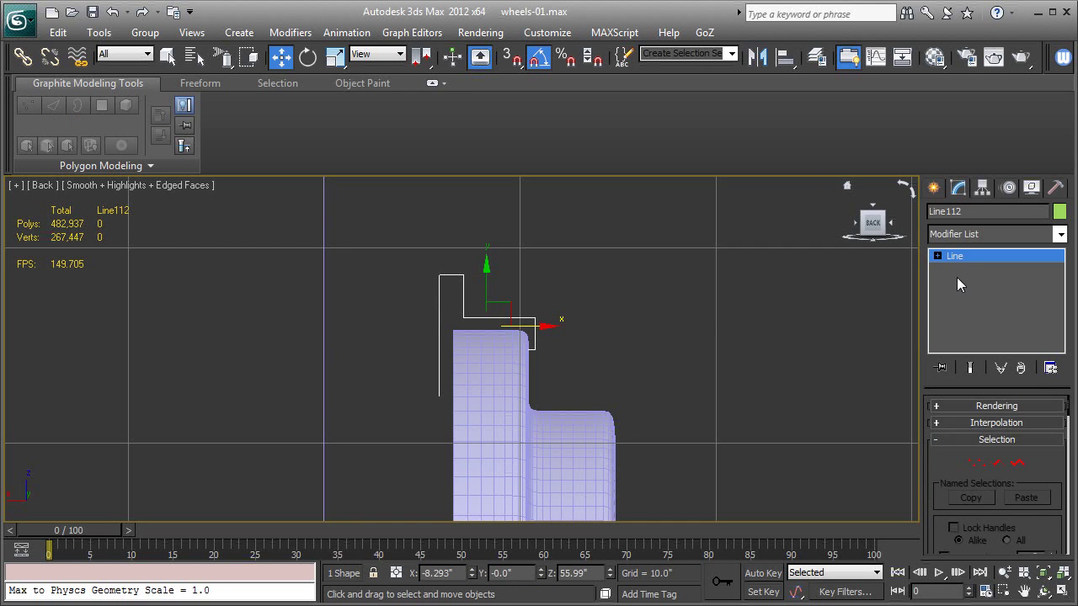
left_click(969, 269)
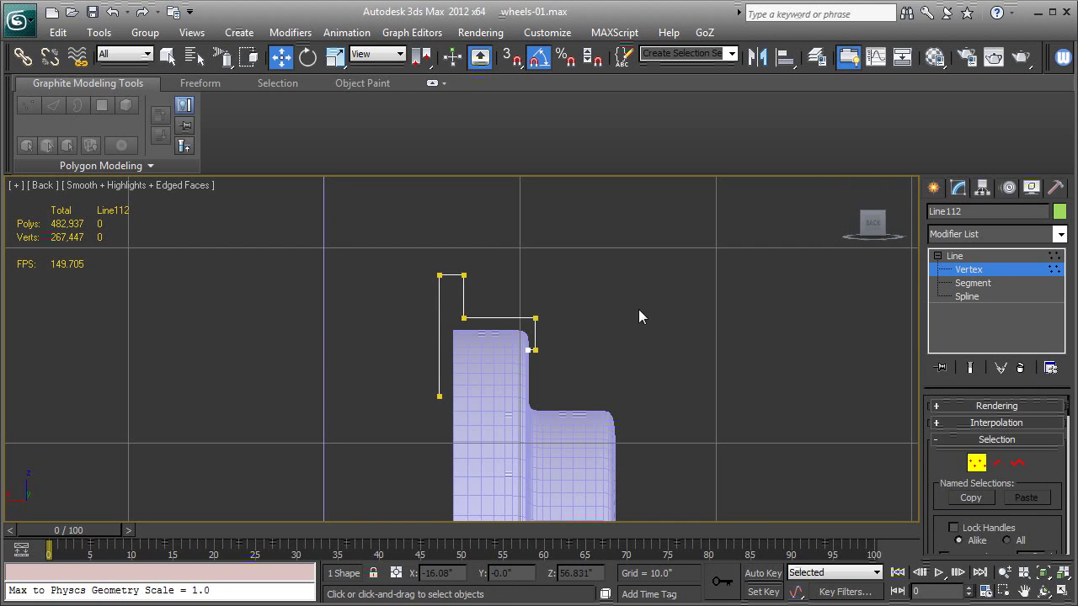
left_click(537, 318)
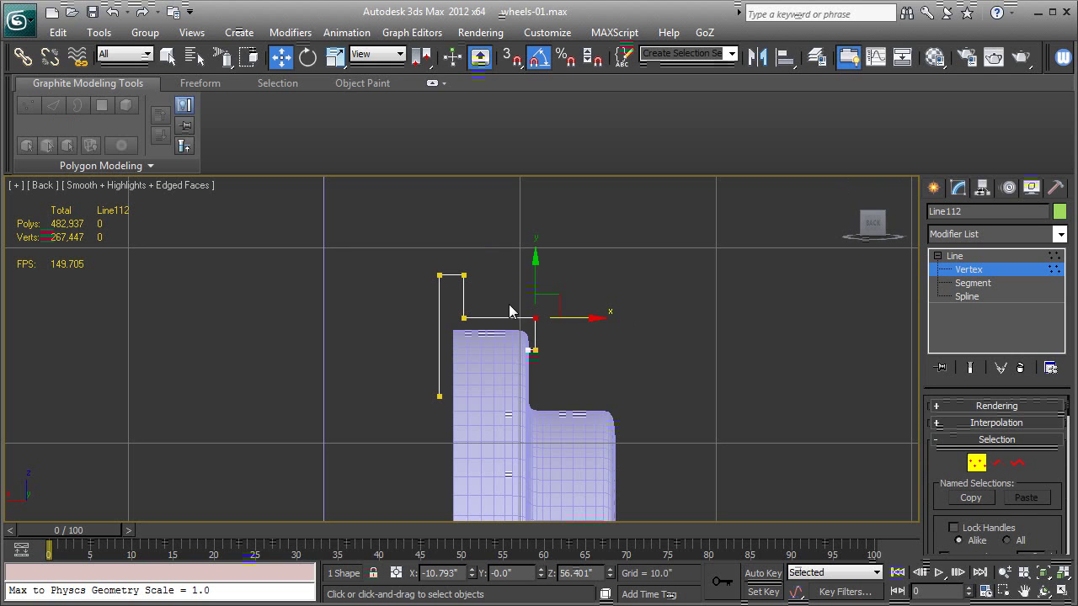
left_click(464, 318)
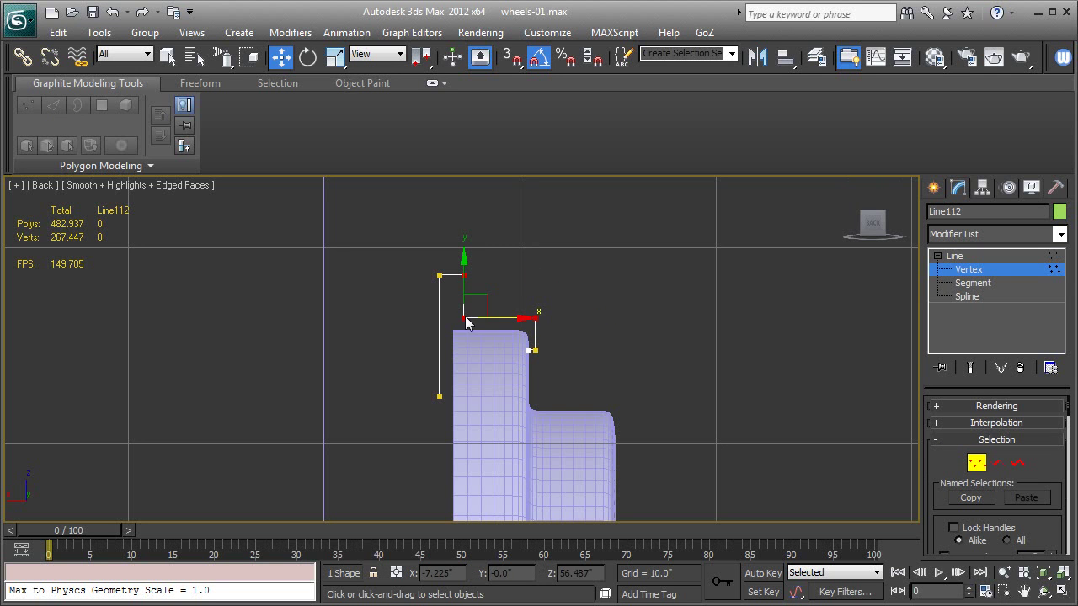
scroll(1014, 527, "down", 10)
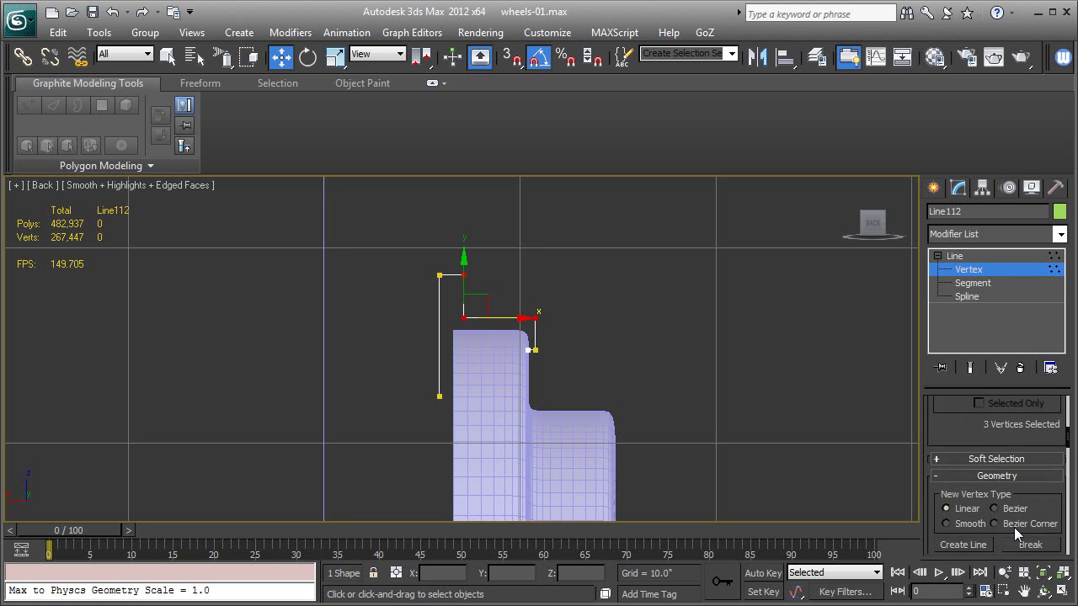
scroll(1013, 527, "down", 2)
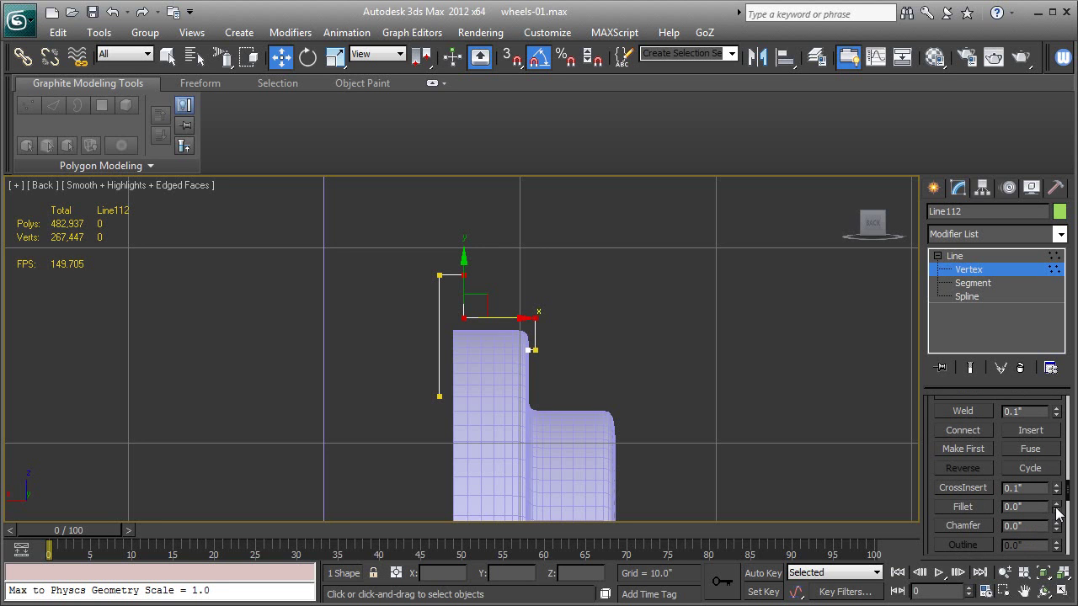
left_click_drag(1057, 508, 1059, 507)
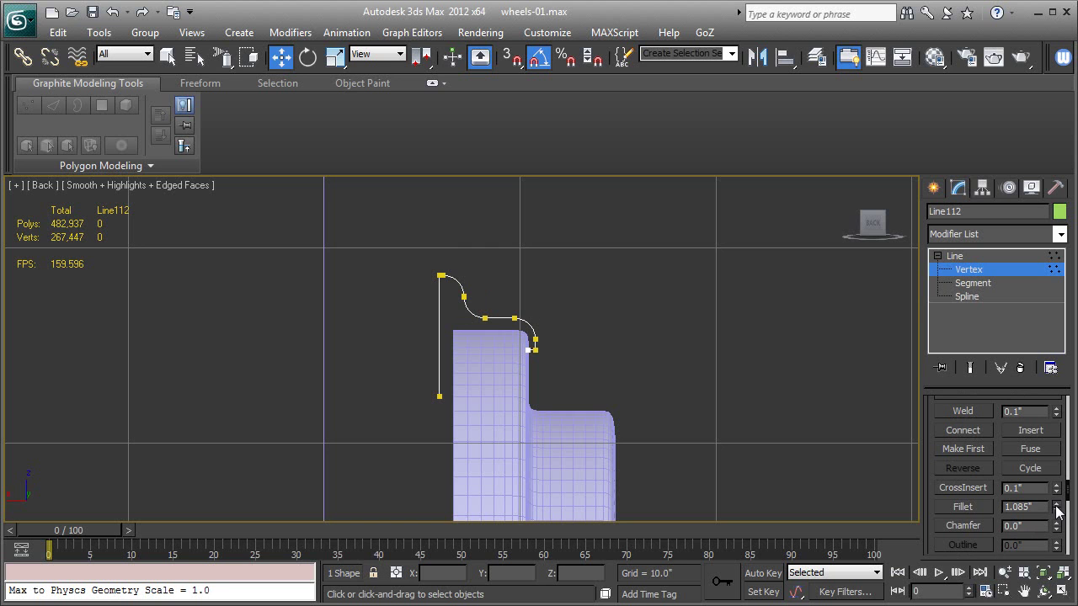
right_click(1057, 508)
left_click(1058, 503)
right_click(1056, 507)
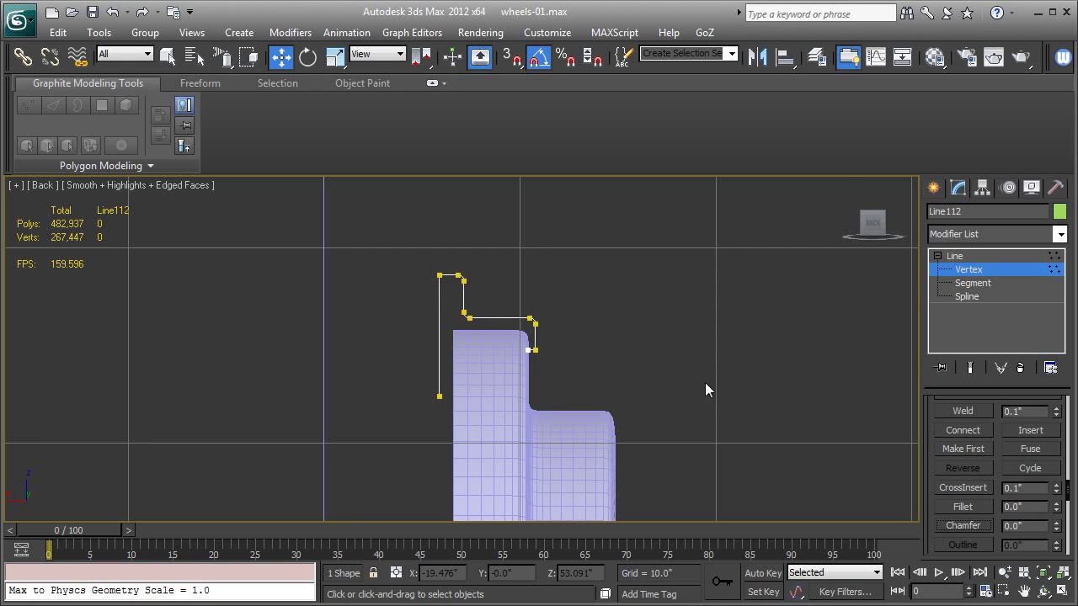
left_click(946, 269)
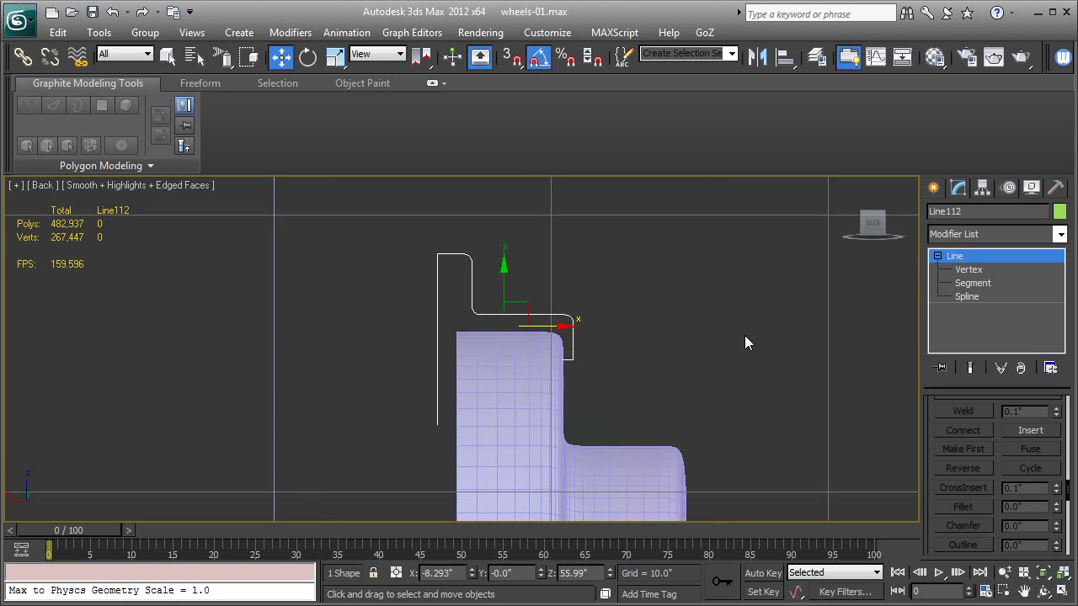
- In the Perspective view, move the profile line along Y to the wheel's top centre, at about Y -34.495"
middle_click_drag(744, 335, 744, 326)
key("p")
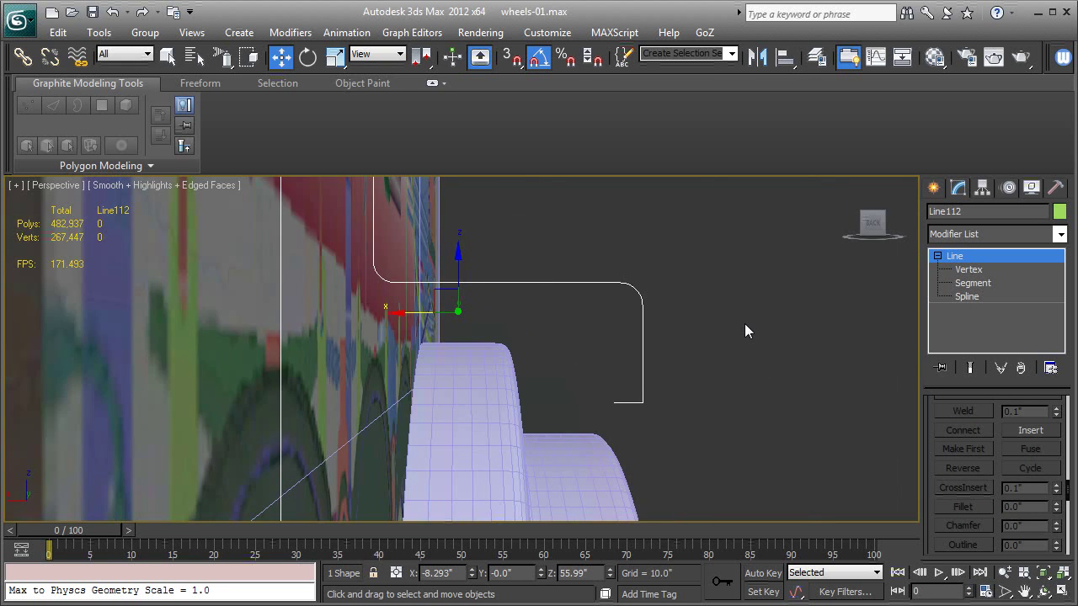
middle_click_drag(701, 362, 645, 378, "alt")
scroll(680, 379, "down", 10)
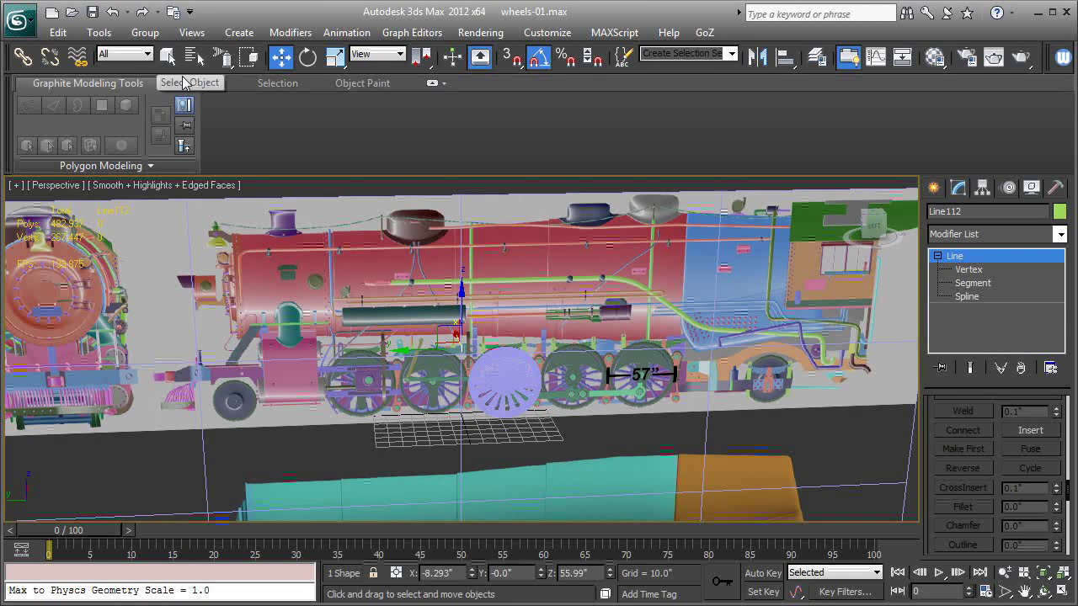
scroll(459, 349, "up", 5)
left_click_drag(392, 364, 491, 368)
key("z")
middle_click_drag(491, 363, 590, 368, "alt")
left_click_drag(489, 303, 488, 306)
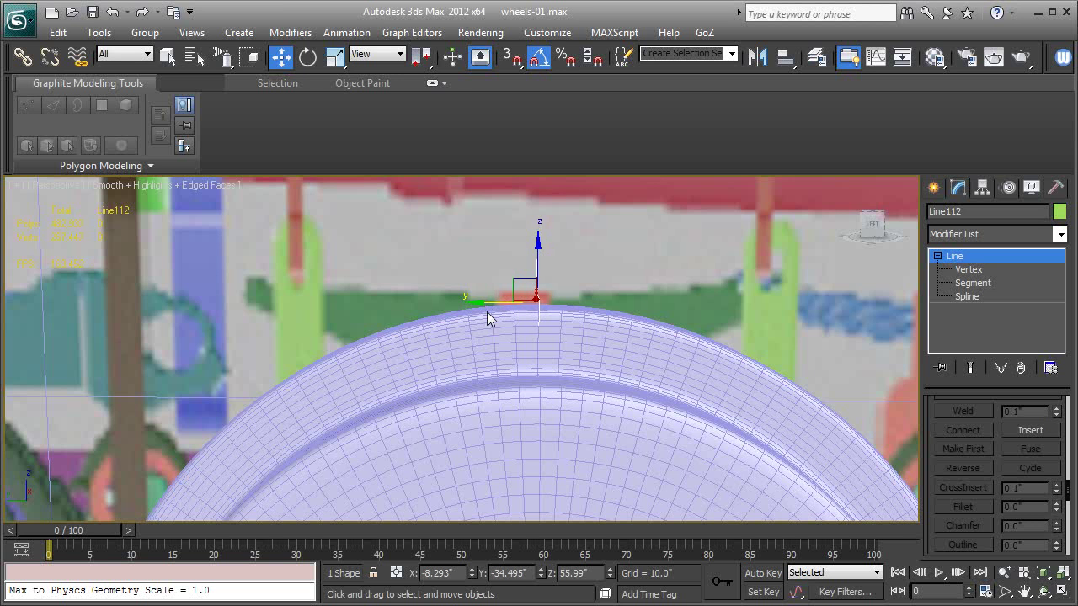
- Add the wheel to the selection with the profile line and isolate the two objects
middle_click_drag(487, 307, 544, 337, "alt")
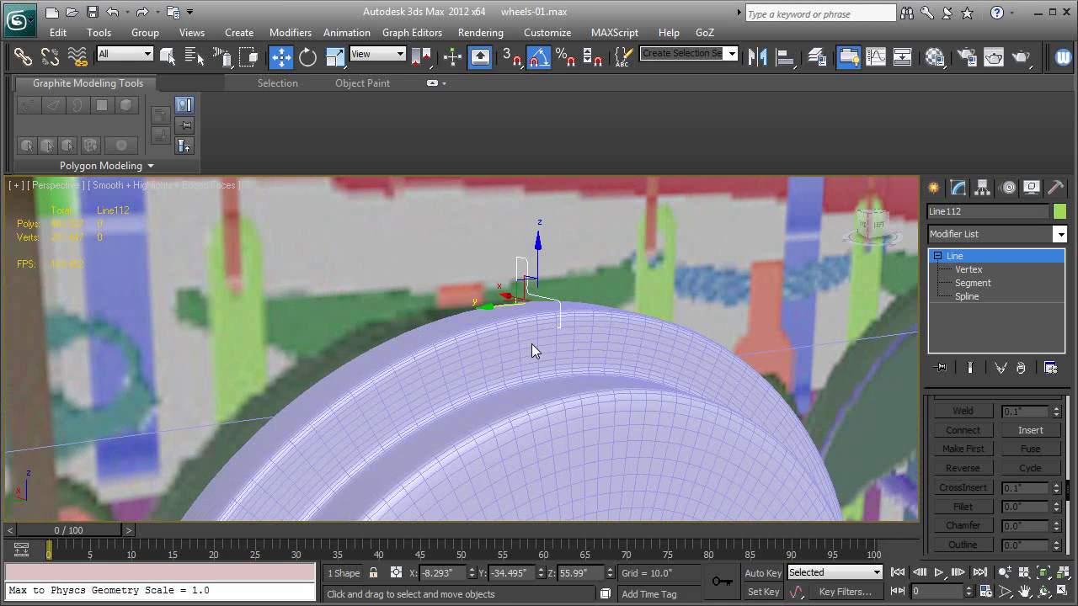
left_click(532, 344, "ctrl")
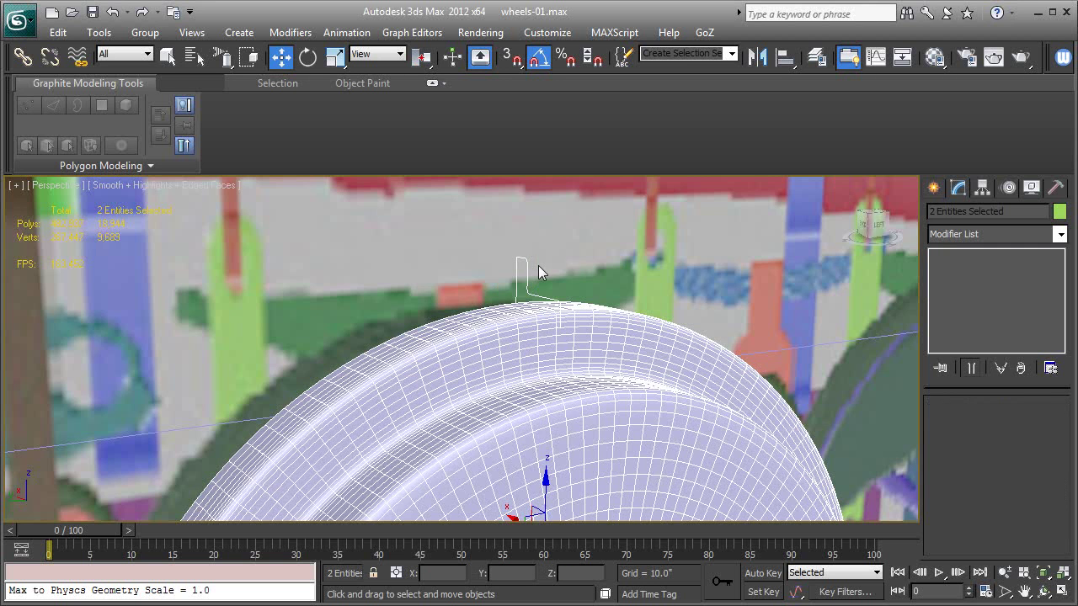
key("alt+q")
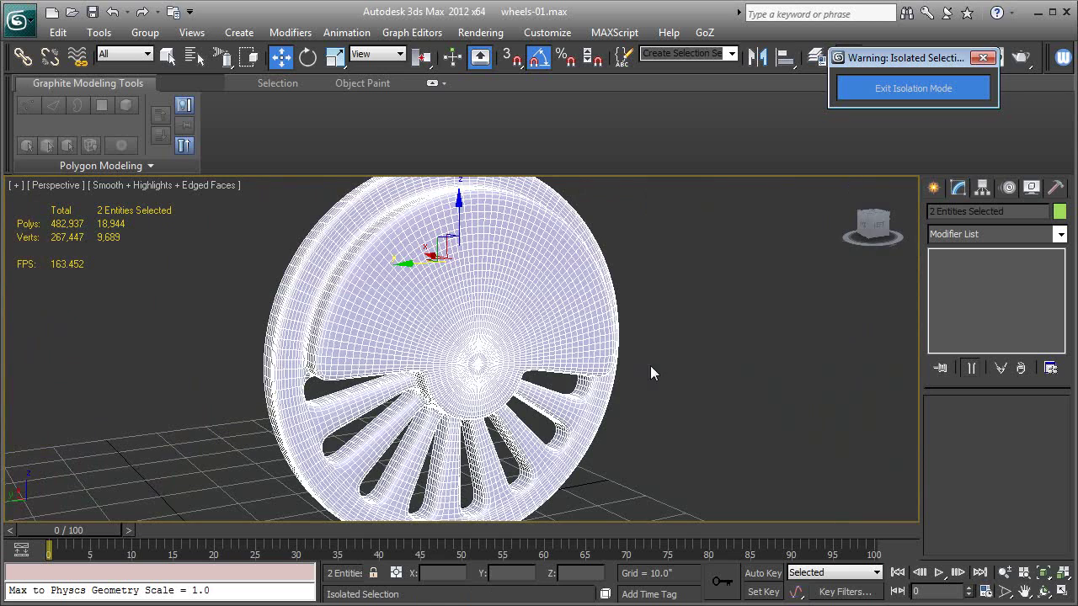
- Centre the pivot of the spoked wheel on the object, affecting the pivot only
middle_click_drag(650, 365, 720, 448)
left_click(732, 272)
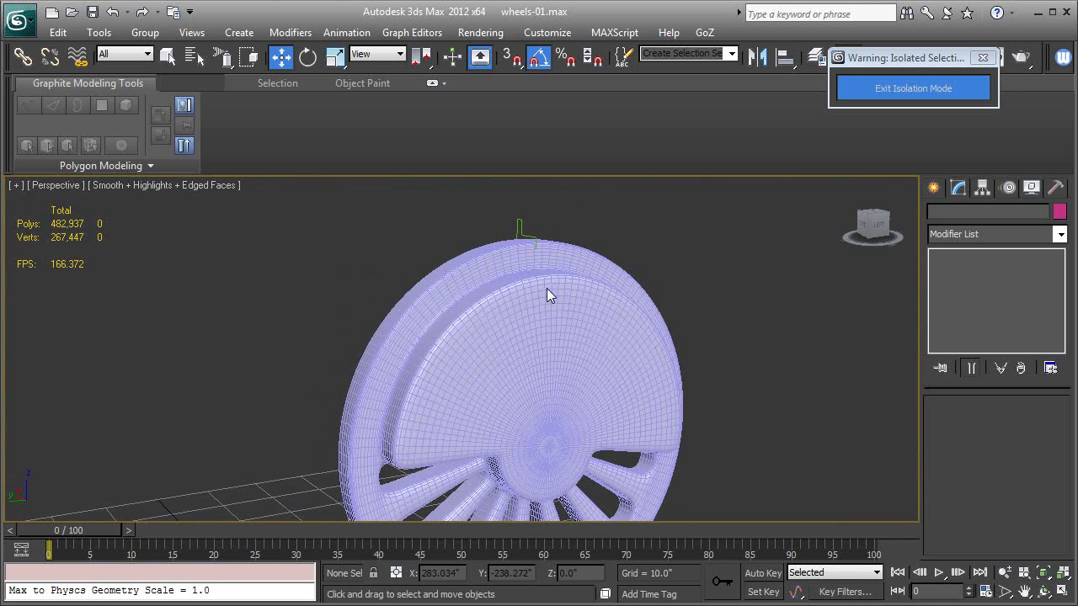
left_click(521, 227)
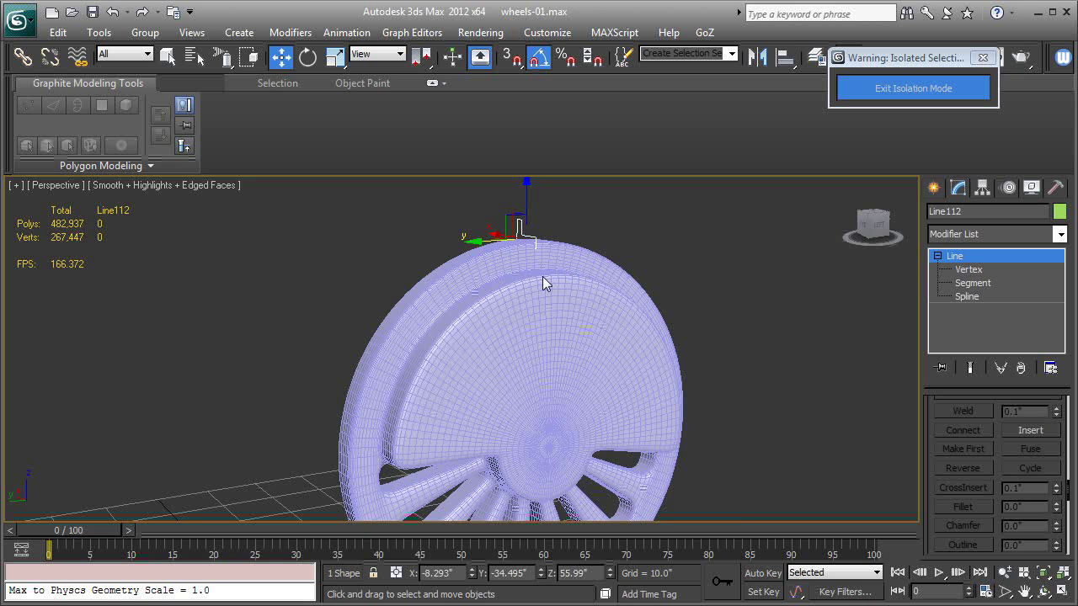
left_click(541, 309, "ctrl")
left_click(559, 319)
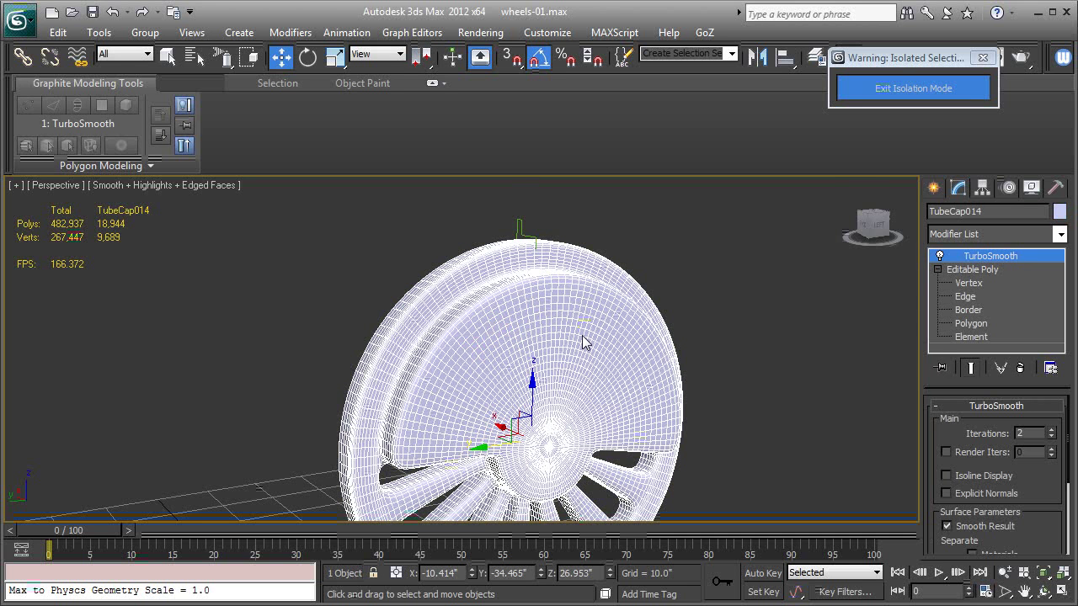
left_click(983, 188)
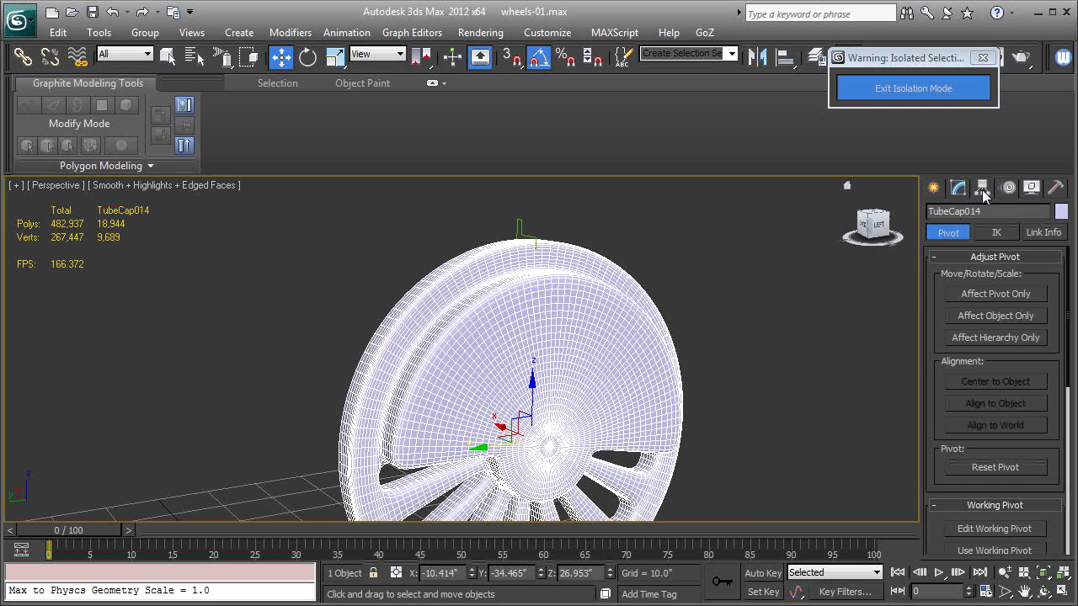
left_click(976, 297)
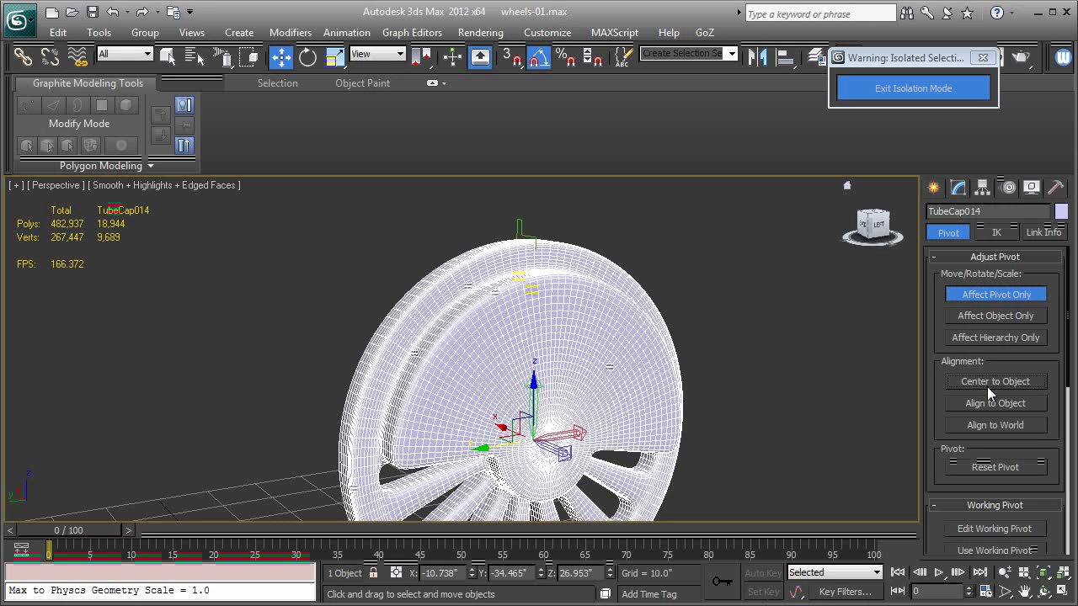
left_click(991, 293)
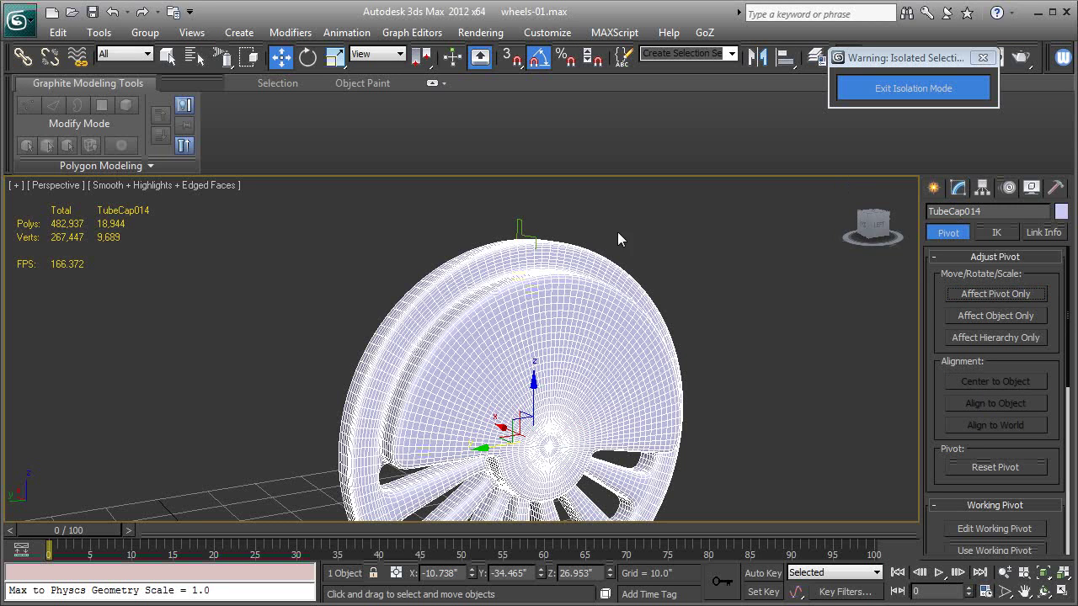
- With Affect Pivot Only, align the pivots of the profile line and the wheel to the wheel's centre in X, Y and Z, Center to Center
left_click(521, 229, "ctrl")
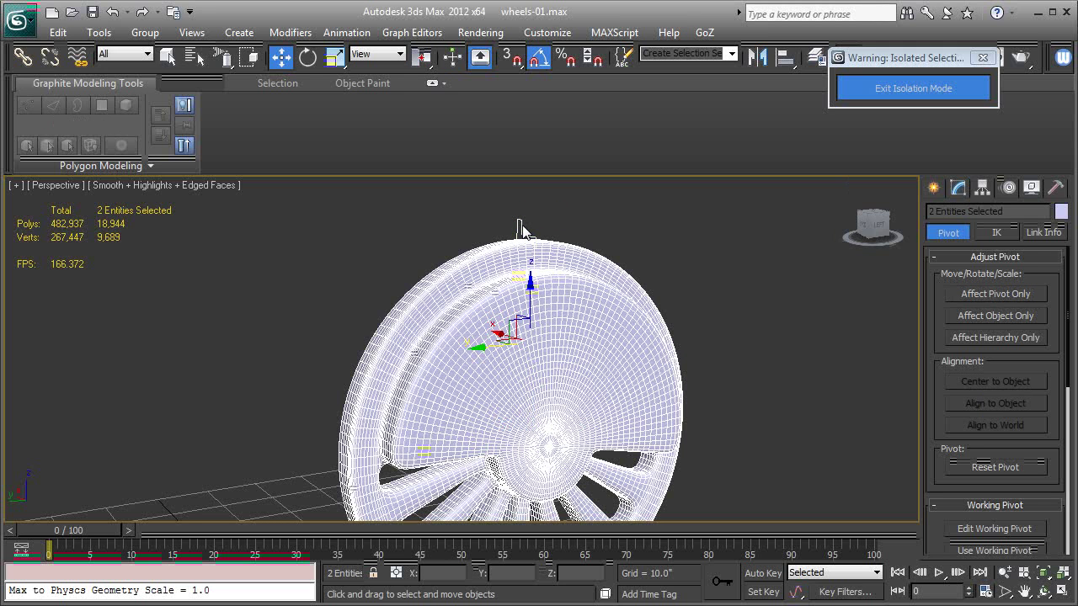
left_click(783, 57)
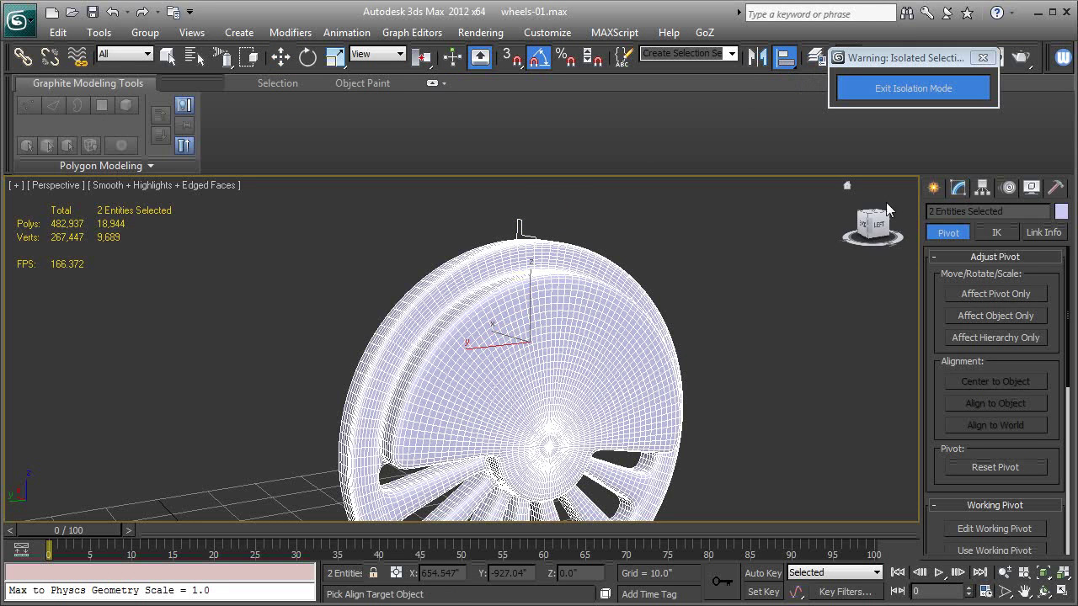
left_click(969, 297)
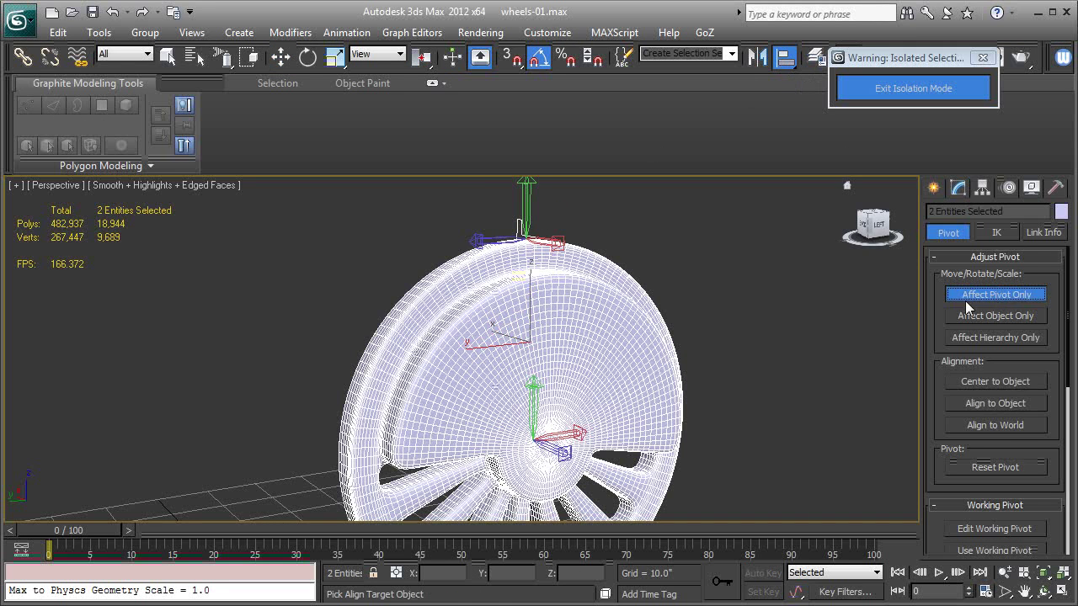
left_click(547, 447)
left_click(497, 202)
left_click(596, 205)
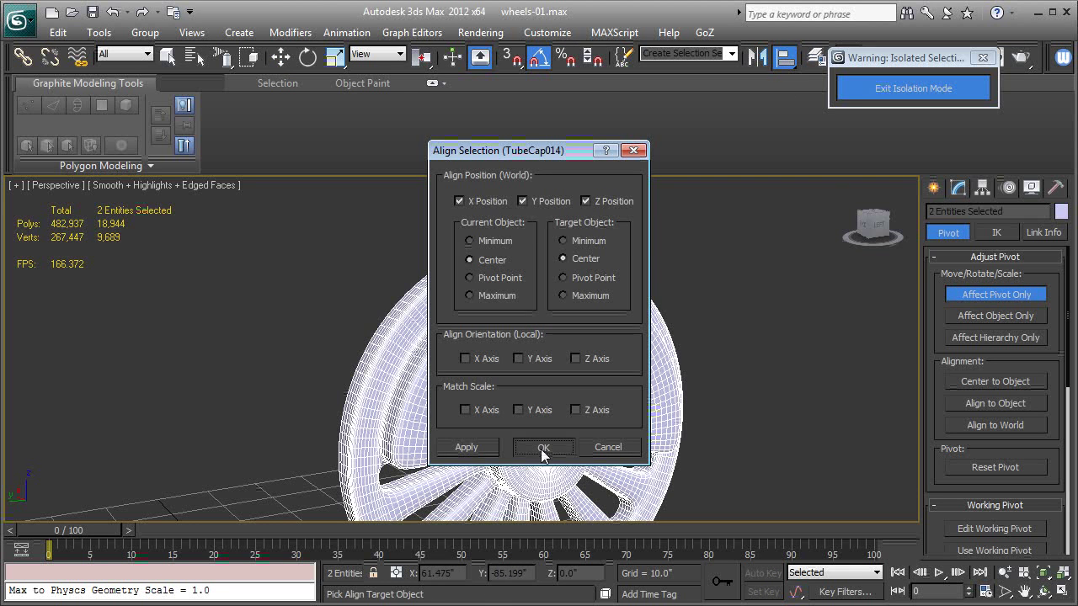
left_click(542, 448)
left_click(971, 294)
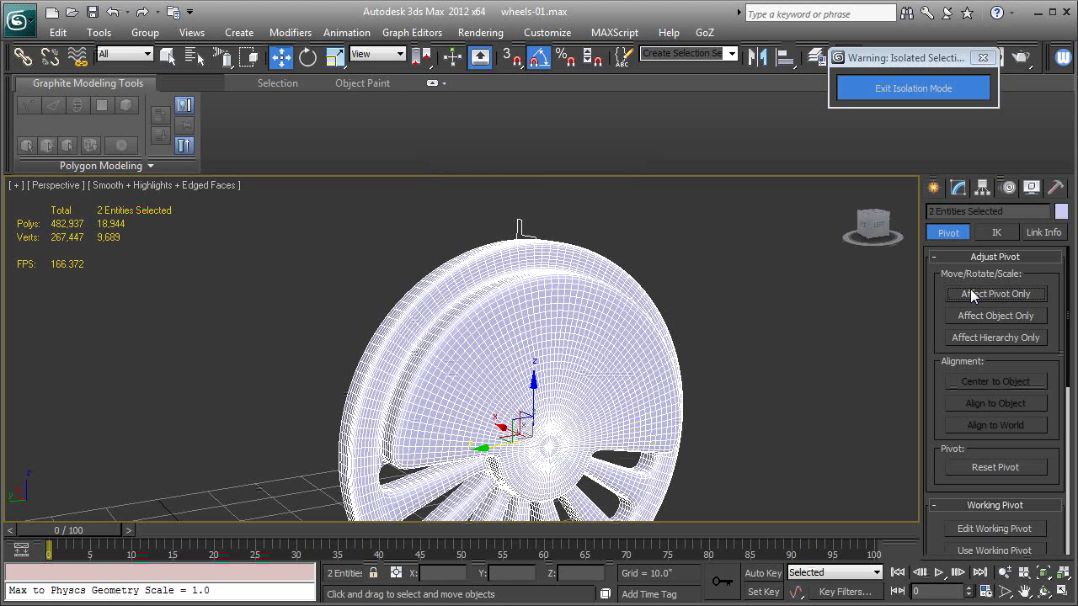
- Apply a Lathe modifier to the profile line about the X direction with 46 segments
left_click(734, 292)
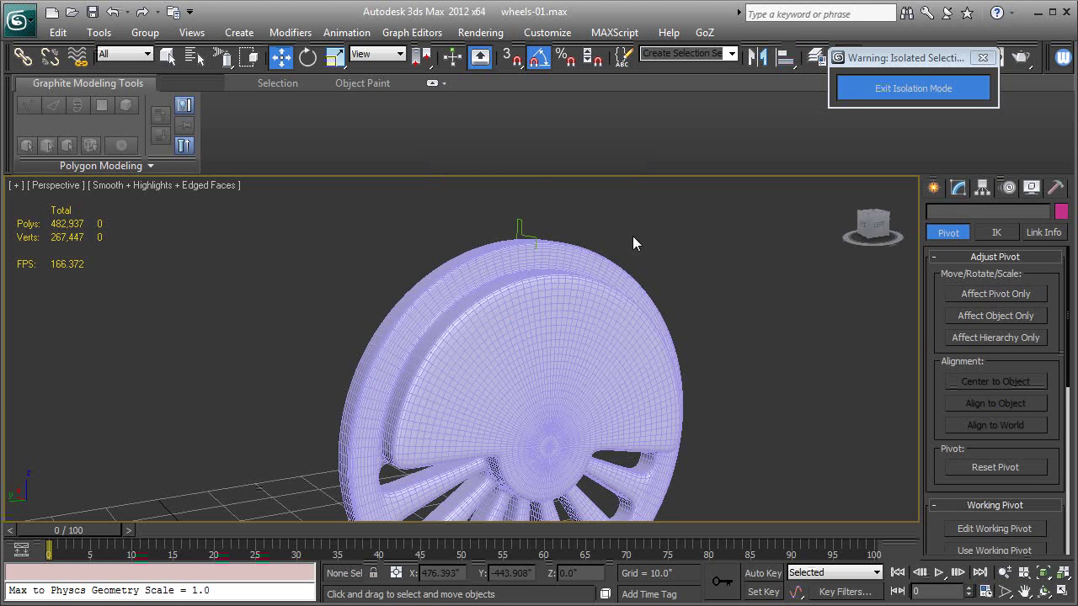
left_click(520, 229)
left_click(957, 187)
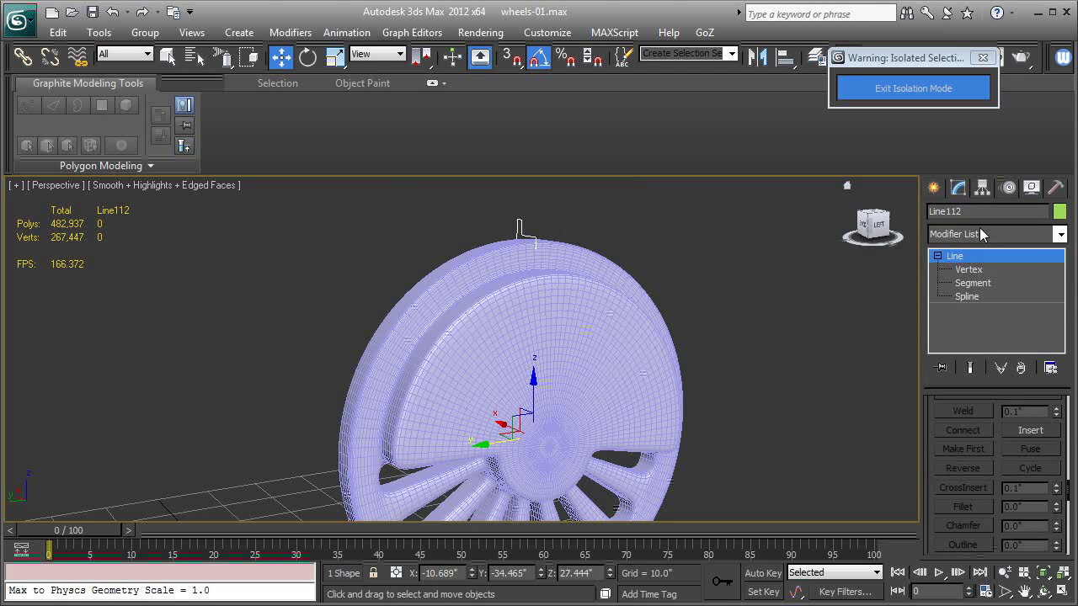
left_click(981, 236)
key("l")
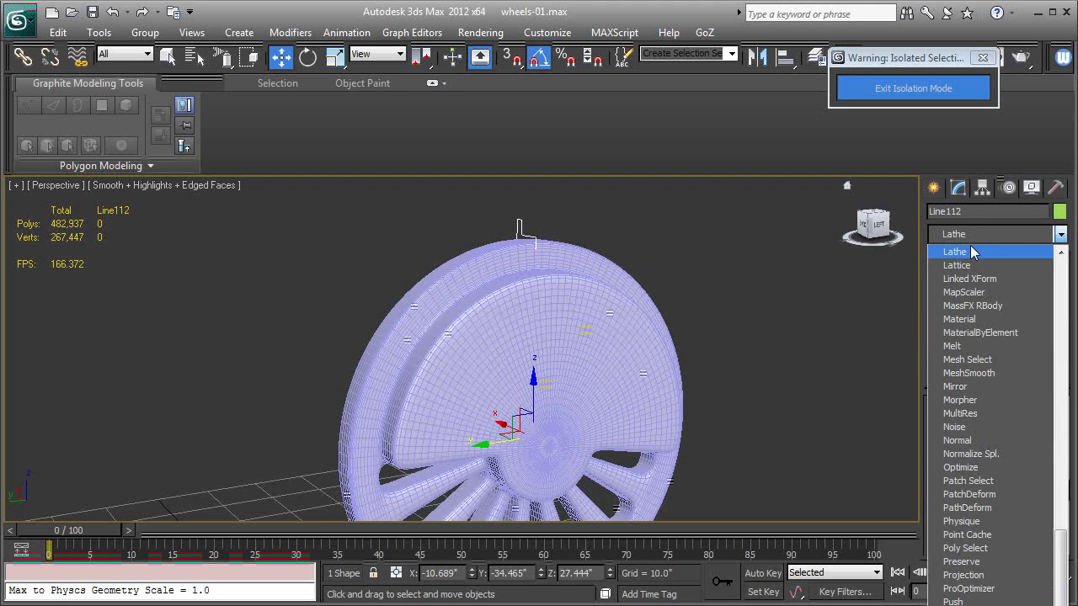
left_click(971, 252)
scroll(950, 459, "down", 2)
left_click(969, 517)
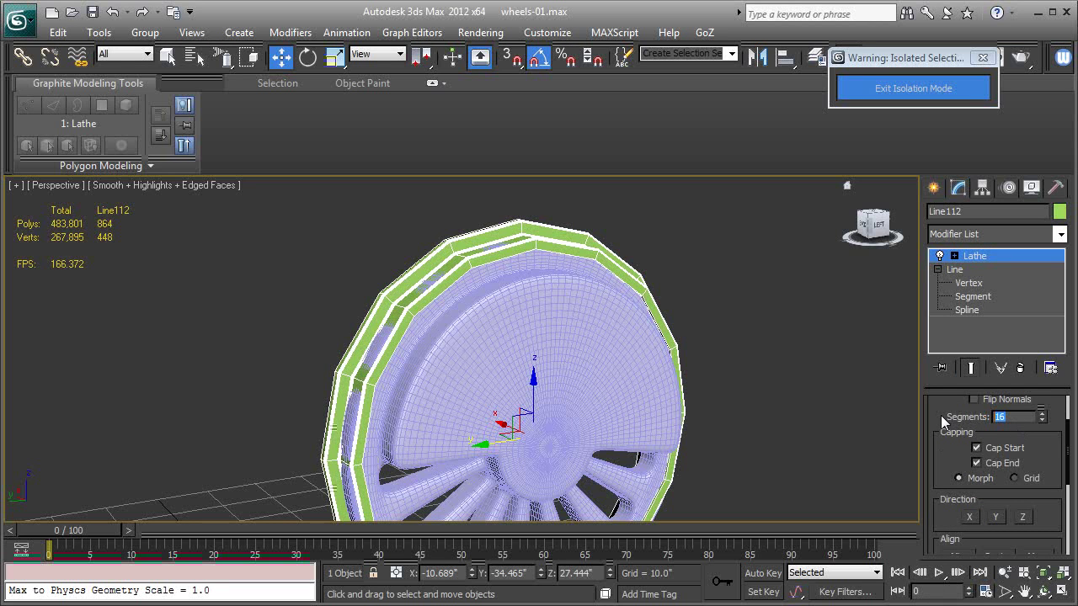
type("46")
key("Return")
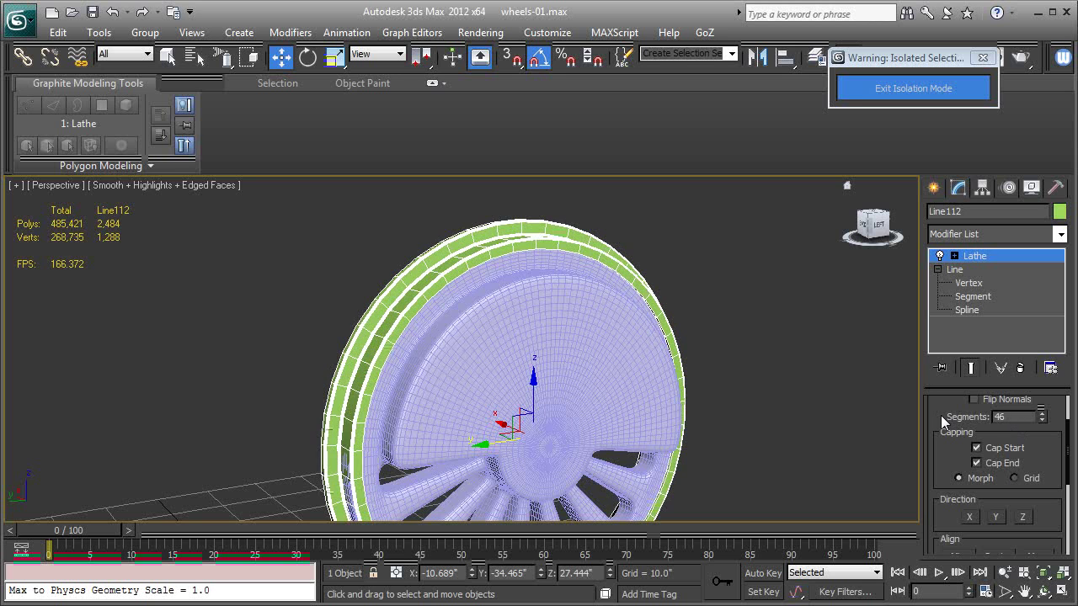
- Set the lathed tyre to 62 segments and inspect its smoothness around the rim with edged faces off
key("F4")
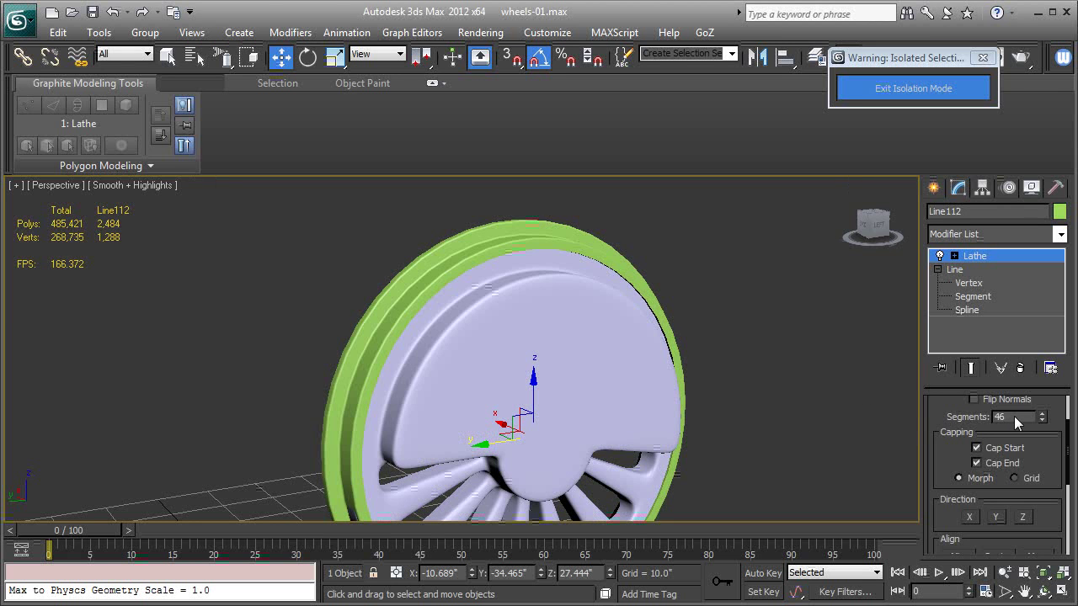
type("52")
key("Return")
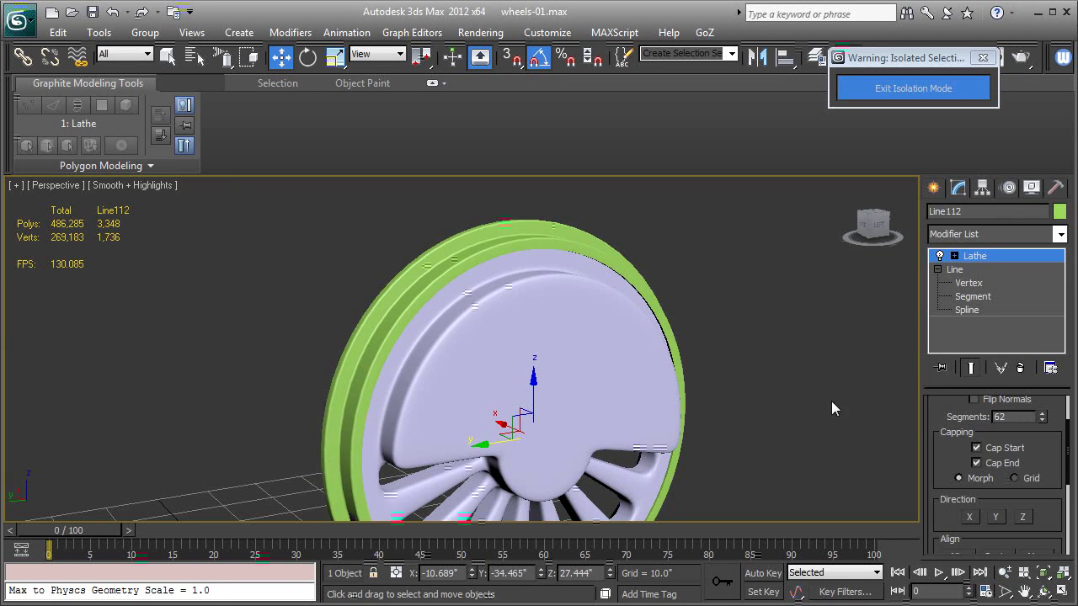
middle_click_drag(791, 393, 800, 399)
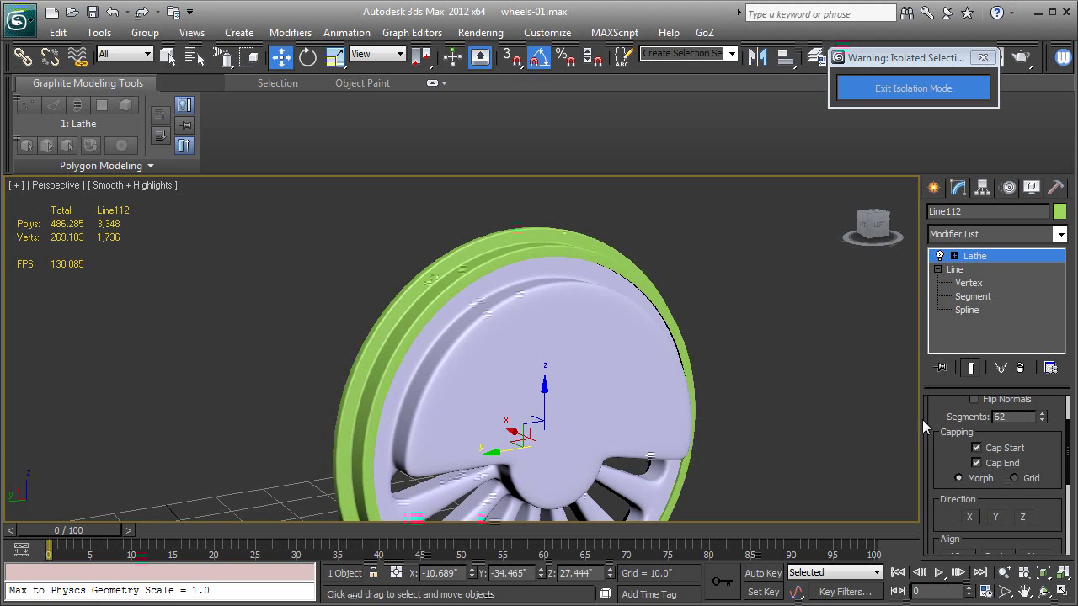
middle_click_drag(573, 428, 631, 379, "alt")
key("F4")
key("F4")
scroll(621, 395, "up", 6)
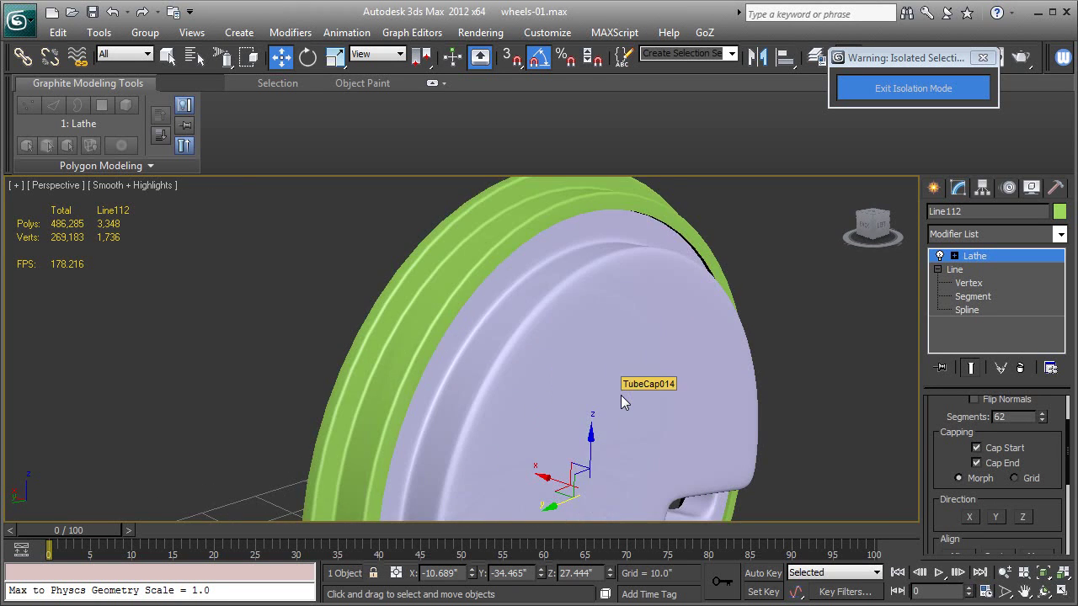
middle_click_drag(575, 335, 598, 362, "alt")
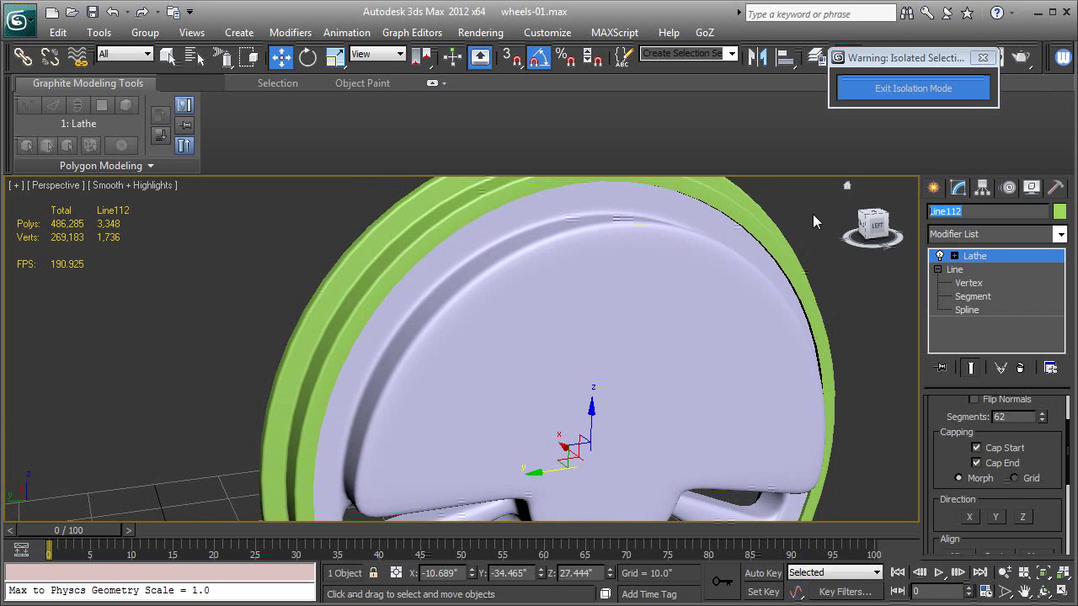
- Rename the lathed tyre as wheel_tracker-01 and the spoked wheel as large_wheel-01
type("wheel")
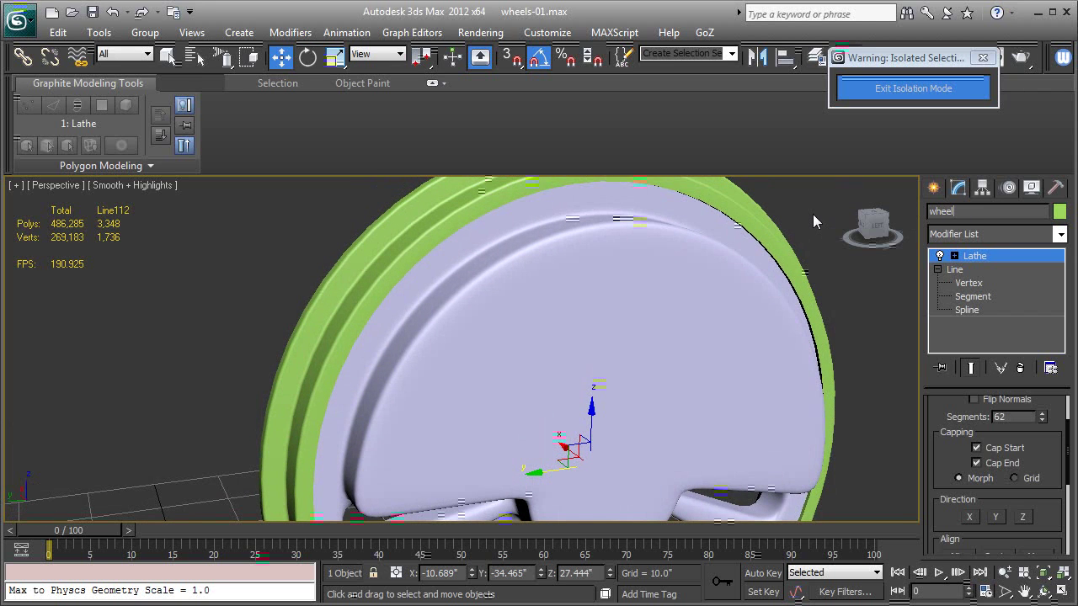
type("_tracker-01")
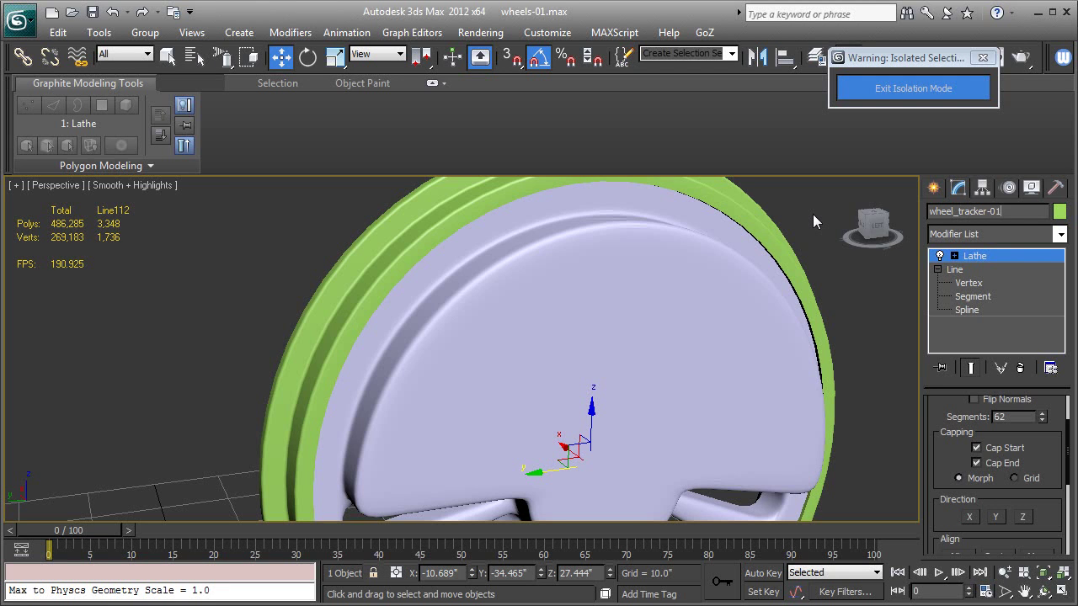
left_click(656, 382)
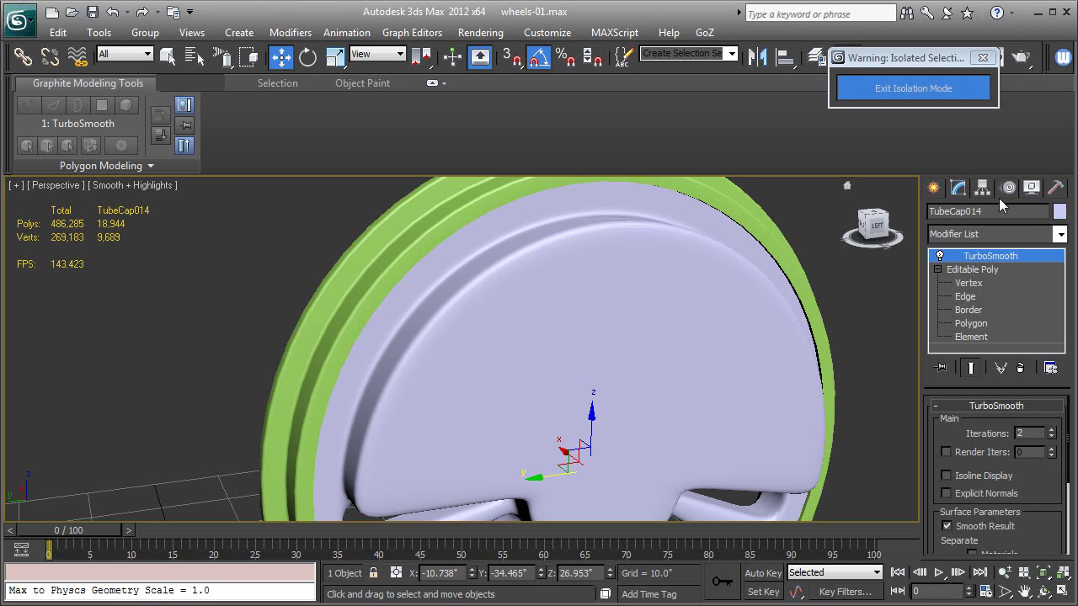
double_click(931, 213)
key("BackSpace")
scroll(772, 355, "down", 5)
- Show edged faces again and enter the polygon level of large_wheel-01's Editable Poly, facing the hub
middle_click_drag(772, 355, 728, 378, "alt")
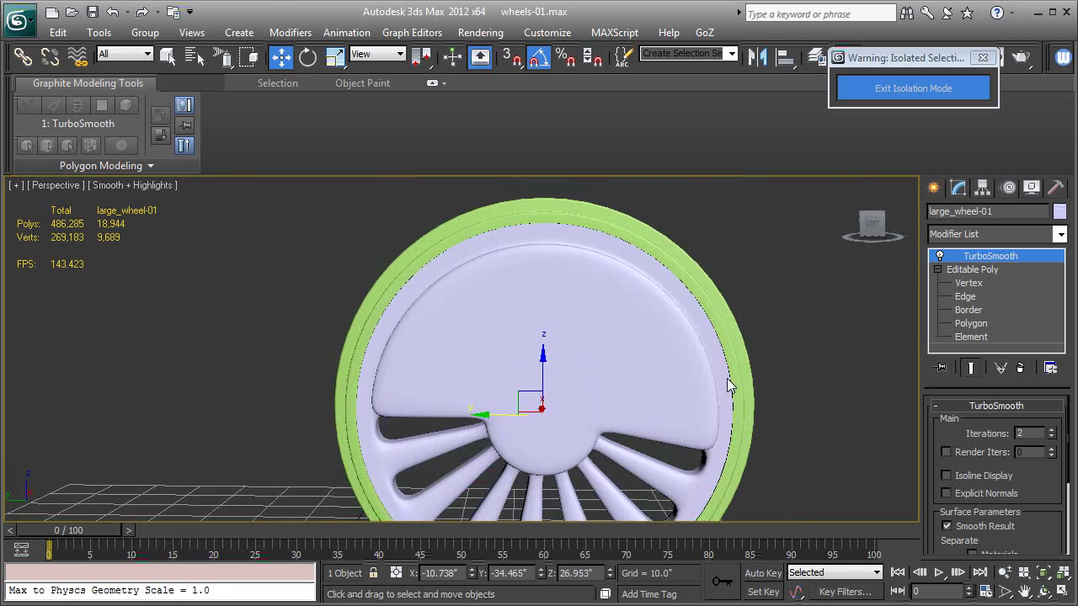
key("F4")
scroll(650, 368, "up", 3)
middle_click_drag(653, 368, 636, 344)
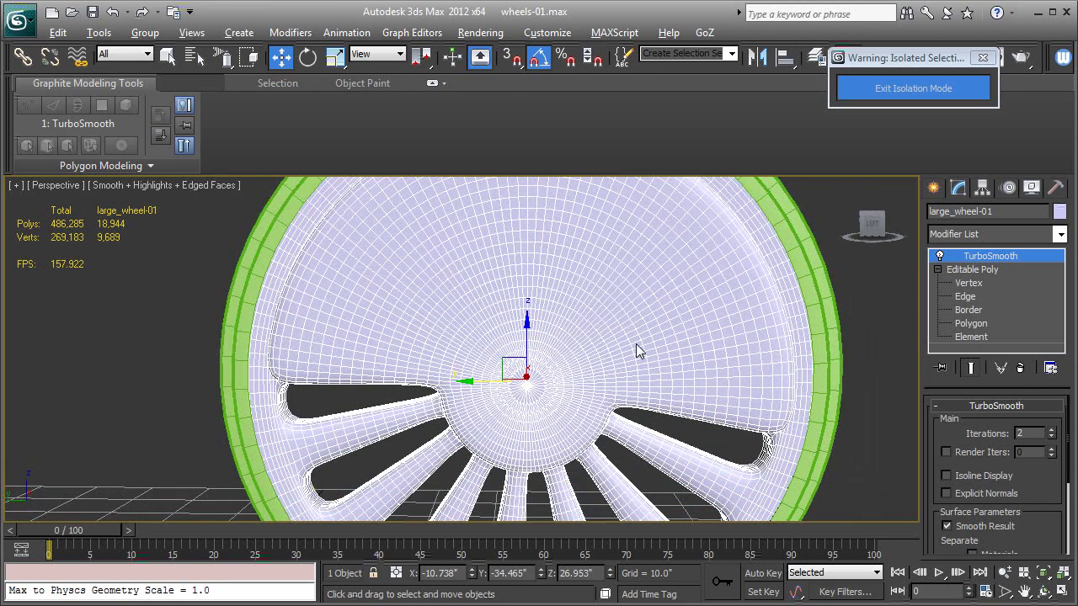
left_click(870, 289)
left_click(751, 326)
left_click(970, 323)
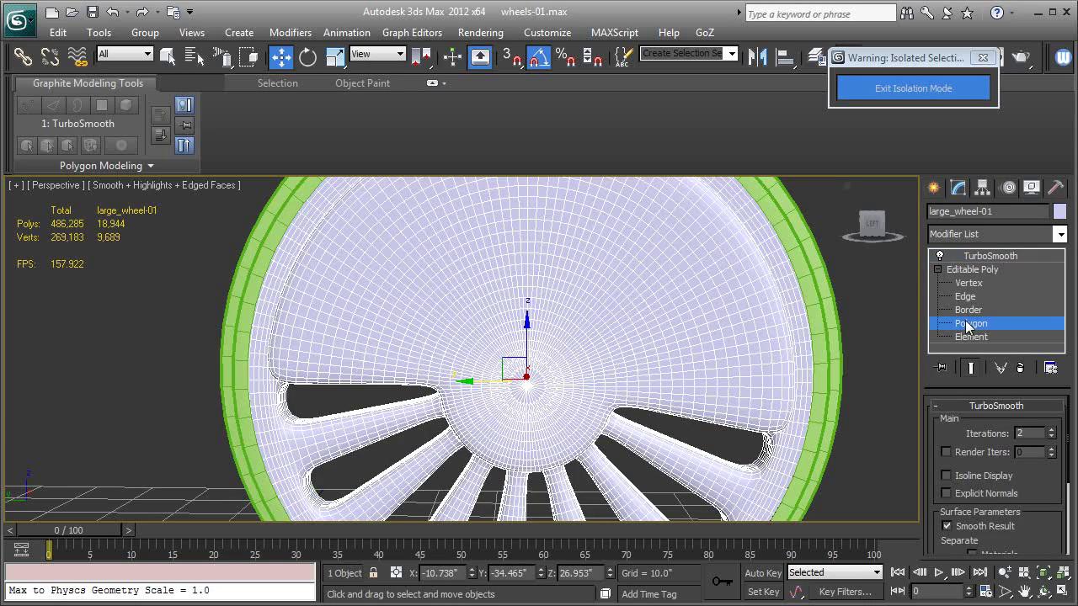
left_click(560, 446)
scroll(552, 434, "up", 8)
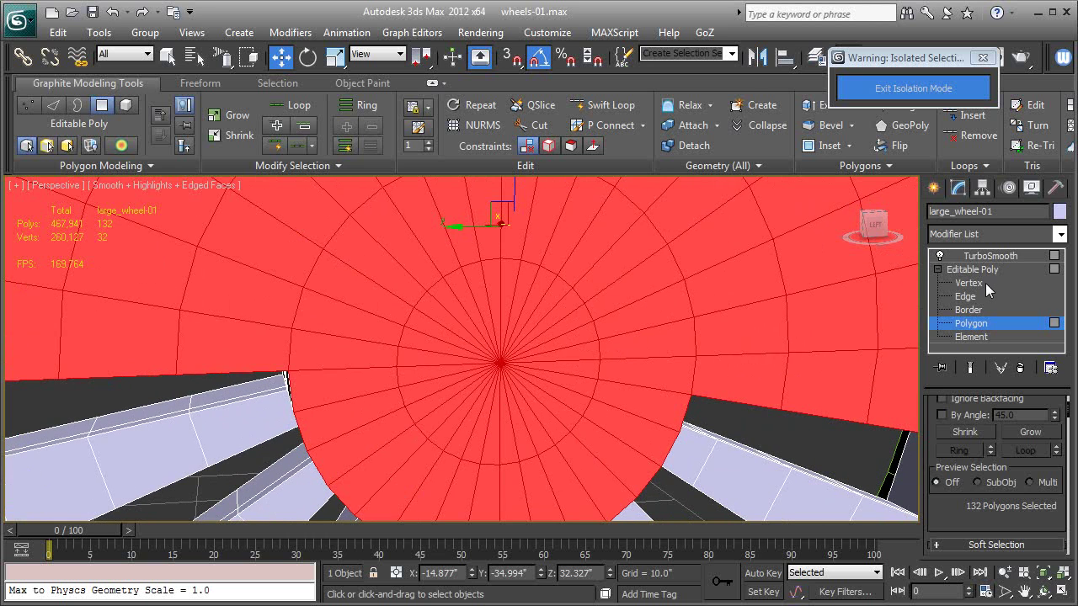
- Open-chamfer the vertex at the hub's centre into a round hole about half the radius of the surrounding edge ring
left_click(977, 283)
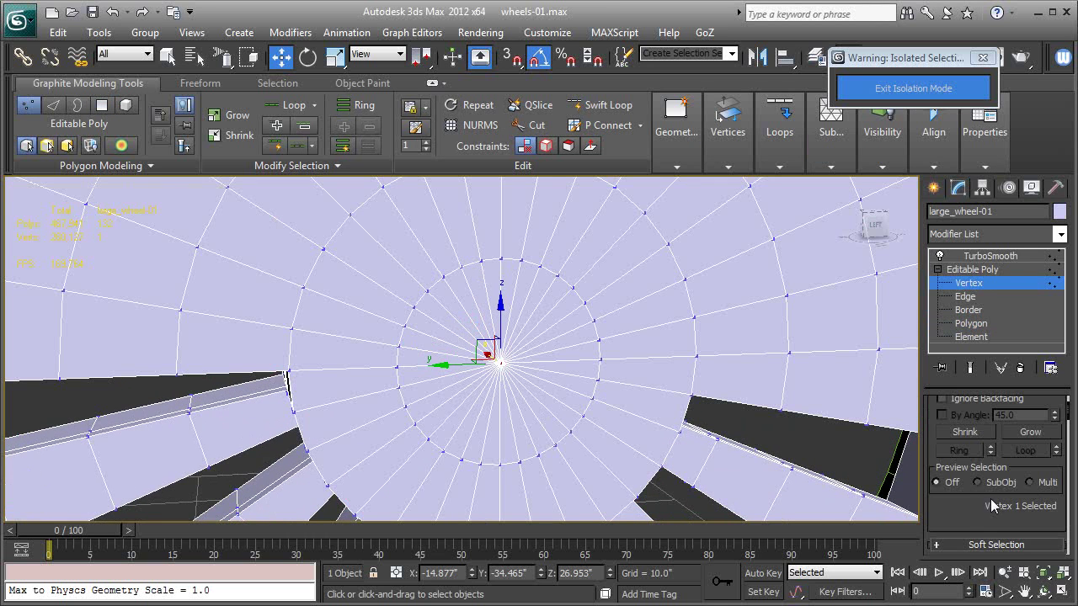
scroll(1011, 487, "down", 5)
left_click(988, 452)
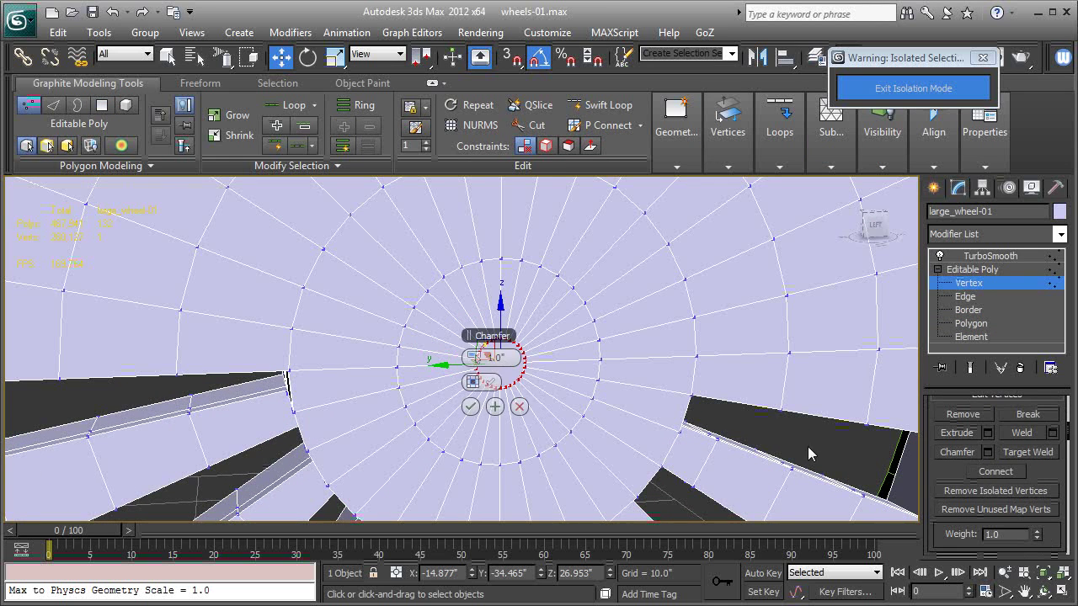
left_click(478, 378)
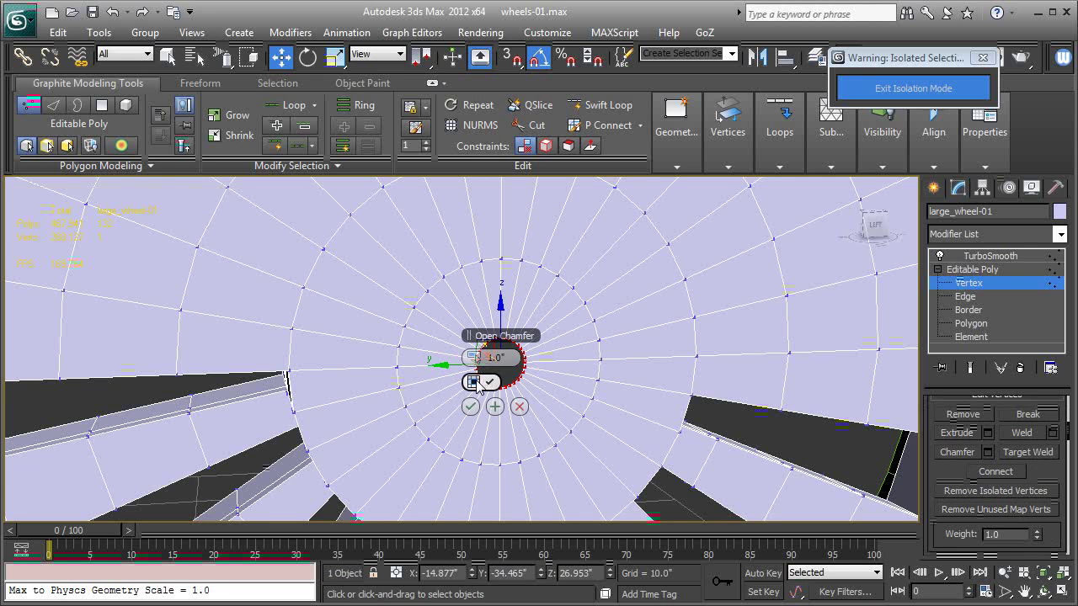
left_click_drag(480, 359, 484, 358)
left_click(471, 407)
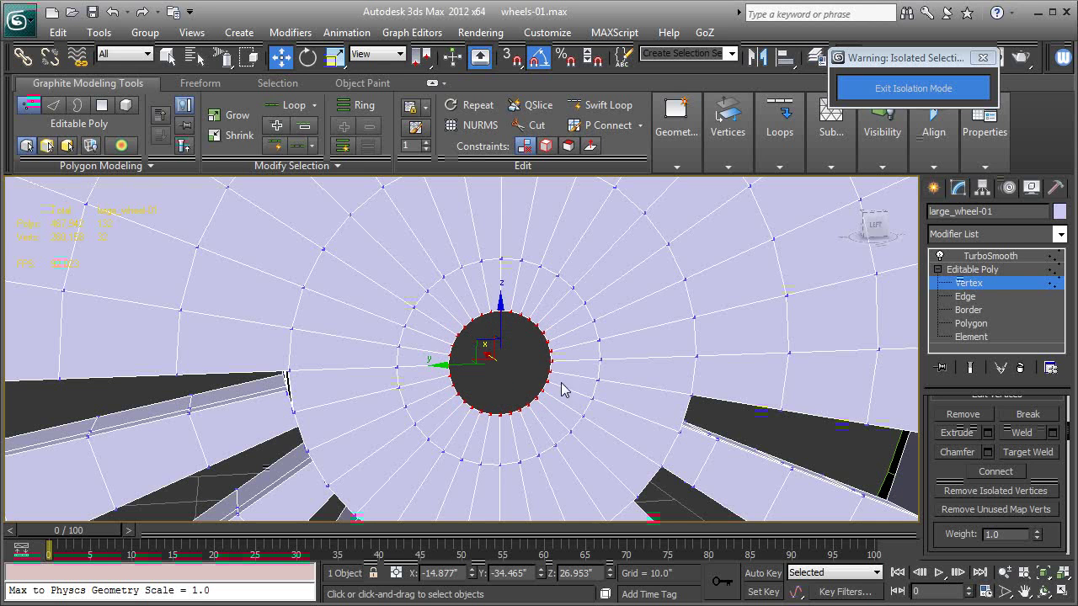
- Select the open border around the hub's centre hole at the border level of large_wheel-01
left_click(966, 310)
left_click(551, 378)
scroll(965, 506, "down", 5)
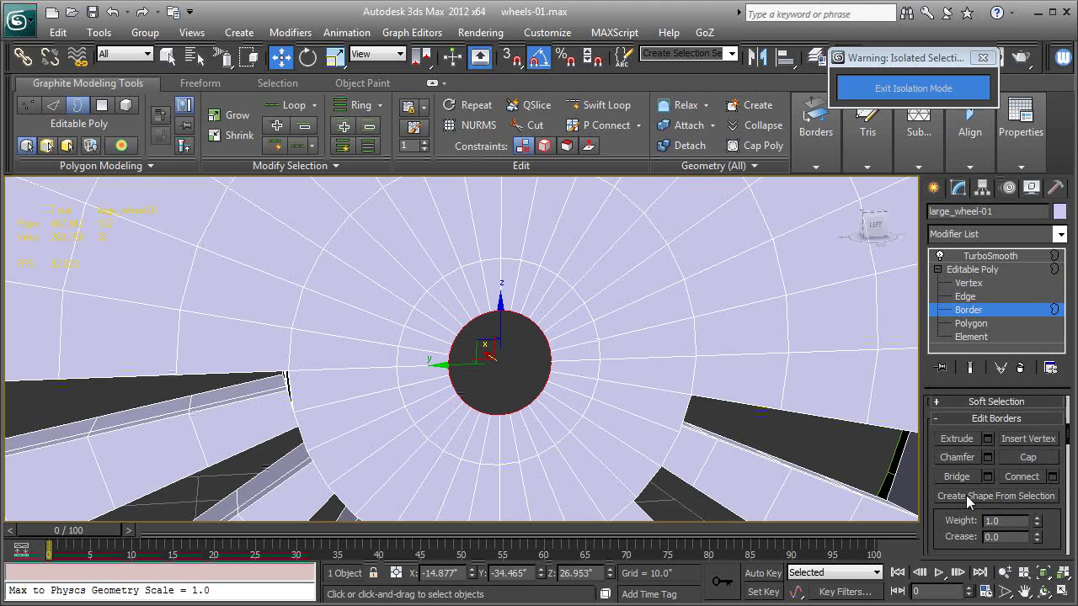
left_click(988, 457)
left_click(472, 407)
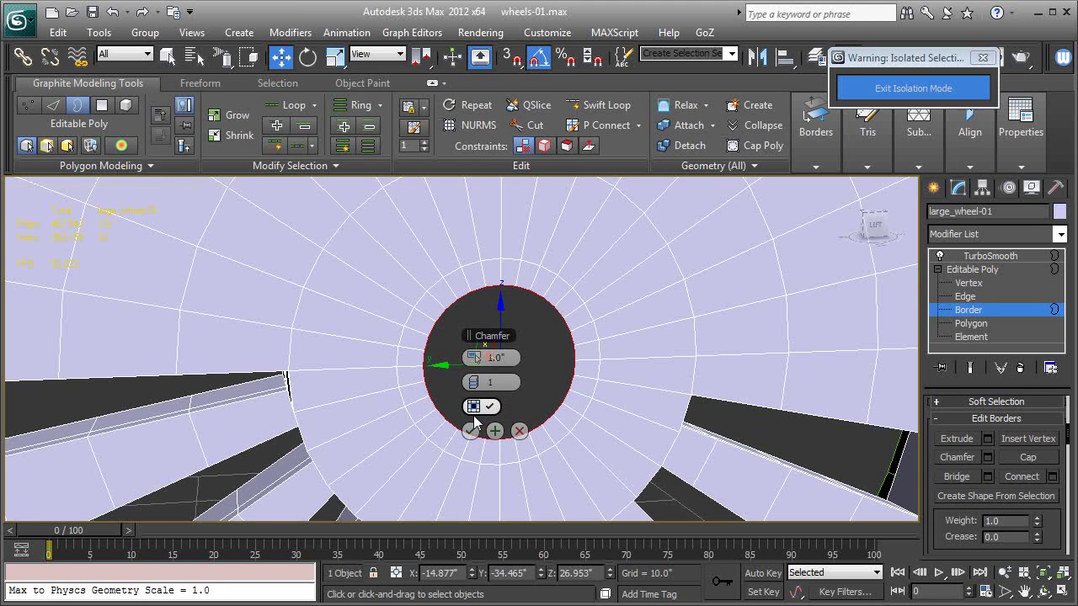
left_click_drag(474, 358, 479, 359)
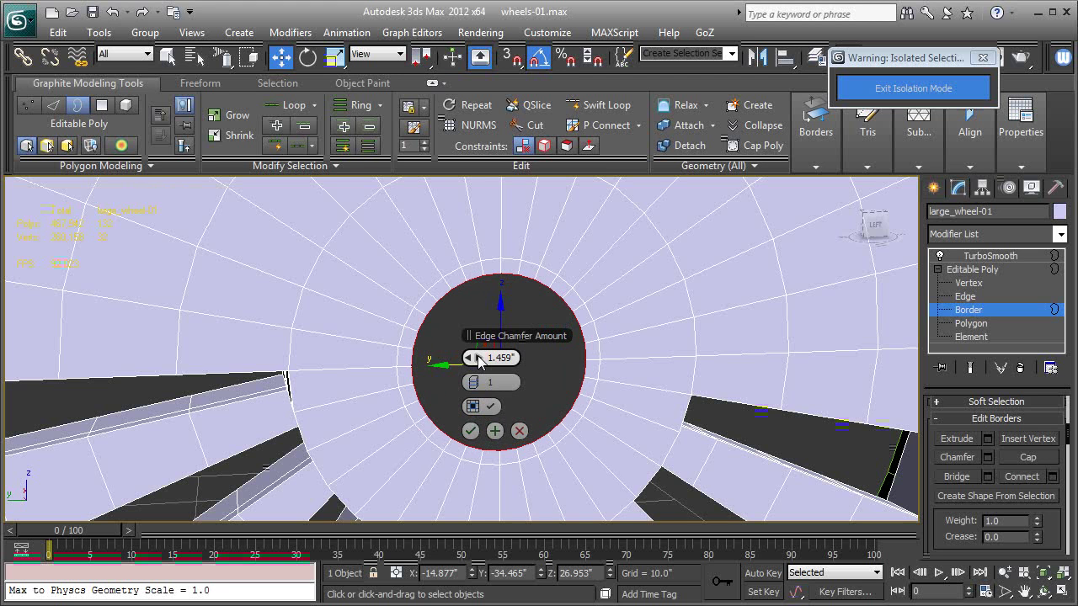
left_click(472, 431)
middle_click_drag(512, 434, 514, 444, "alt")
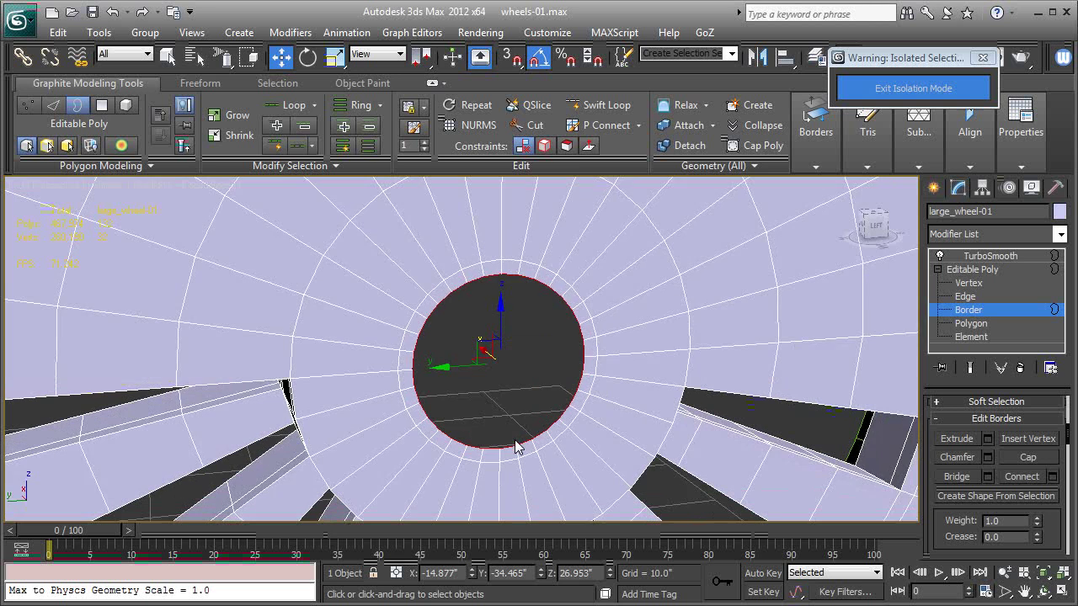
key("ctrl+z")
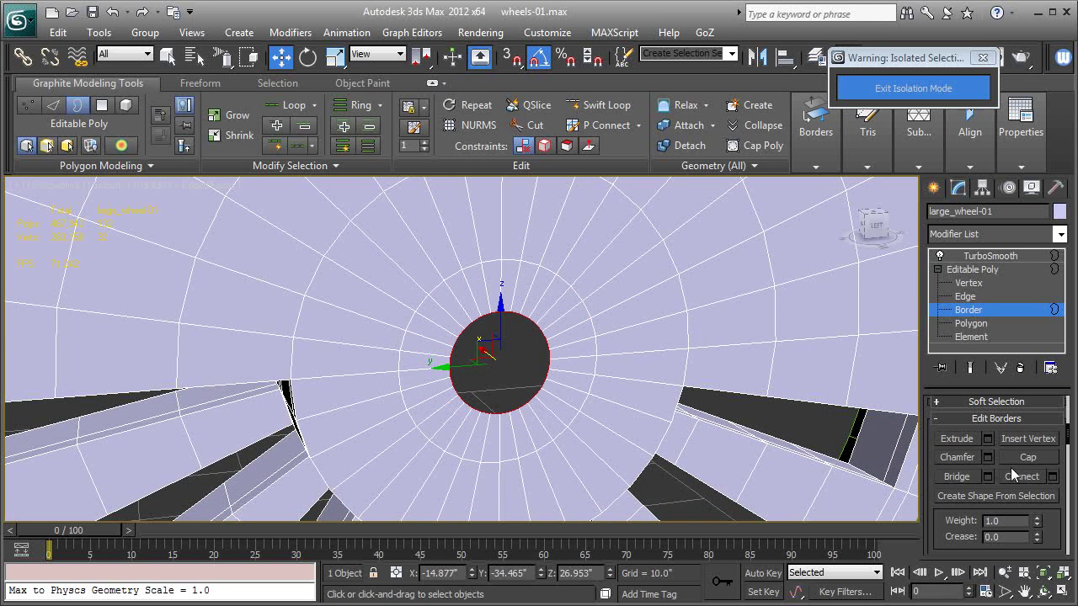
- Chamfer the centre hole's border by 1.0" with 1 segment and the Open option turned off
left_click(987, 457)
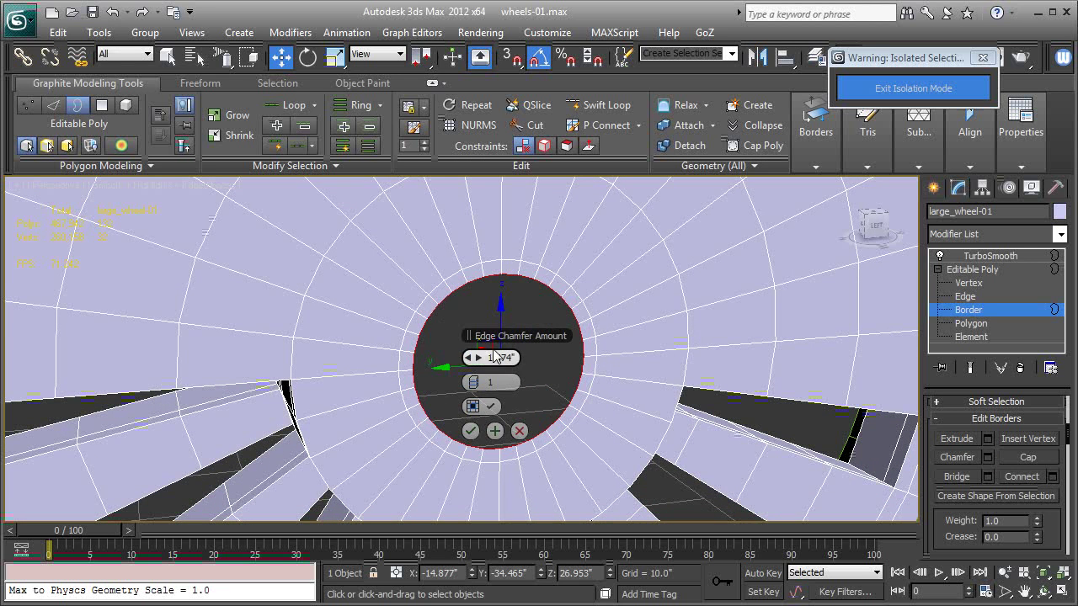
left_click(474, 408)
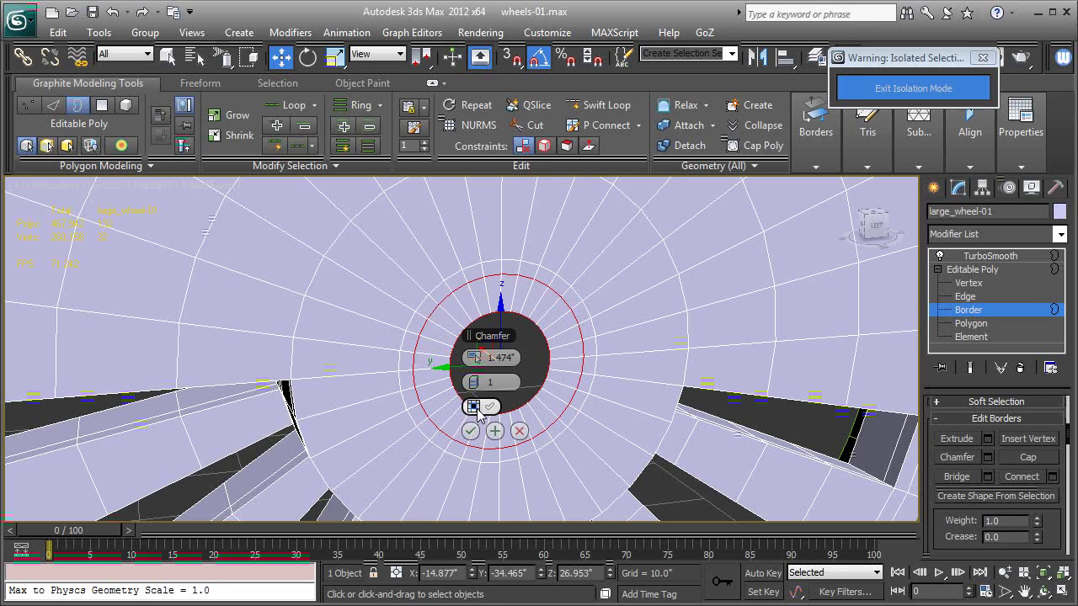
left_click(477, 408)
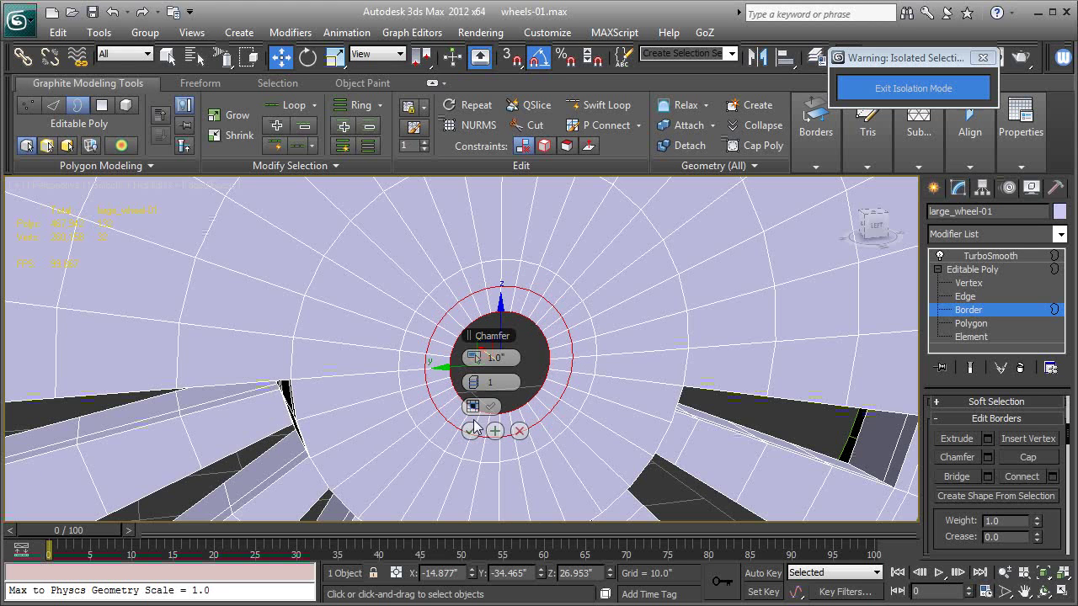
left_click(472, 430)
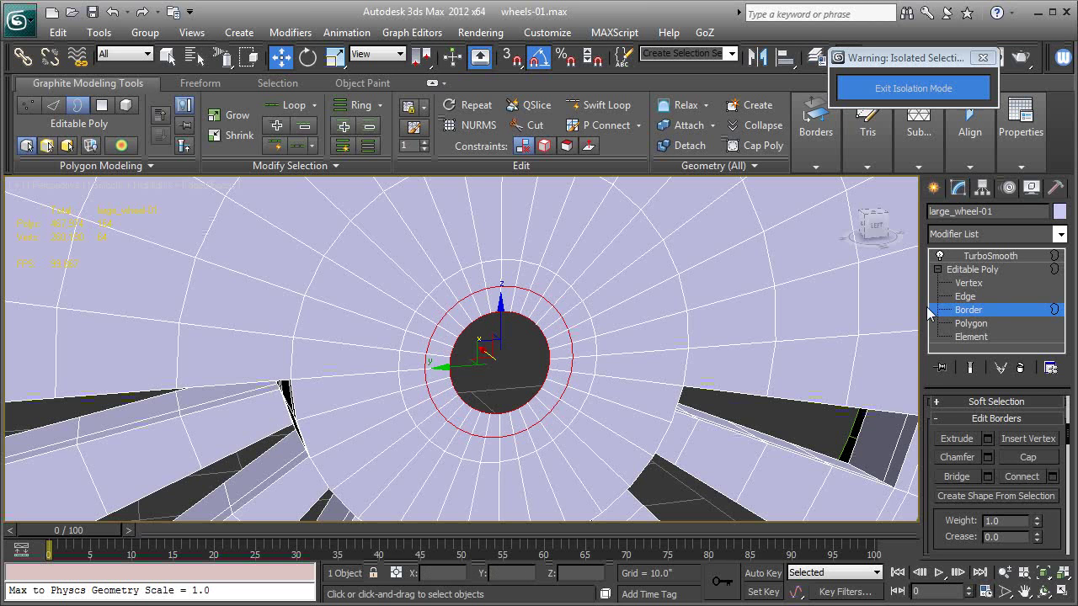
- Pull the hole's border into the hub along X to form the hole's inner wall, and save the scene
middle_click_drag(473, 394, 478, 357, "alt")
left_click_drag(470, 357, 455, 348)
key("ctrl+s")
- Examine the TurboSmooth result around the hub's centre hole, with edged faces off and on
key("F4")
left_click(973, 269)
left_click(991, 256)
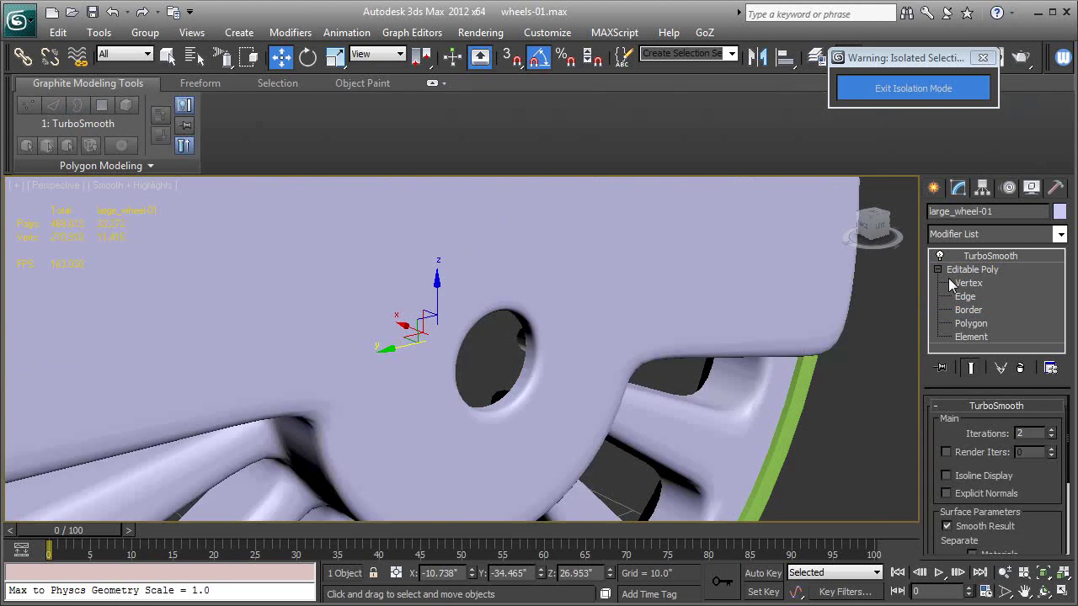
mouse_move(779, 399)
middle_mouse_down("alt")
mouse_move(750, 370)
mouse_move(798, 389)
middle_mouse_up("alt")
key("F4")
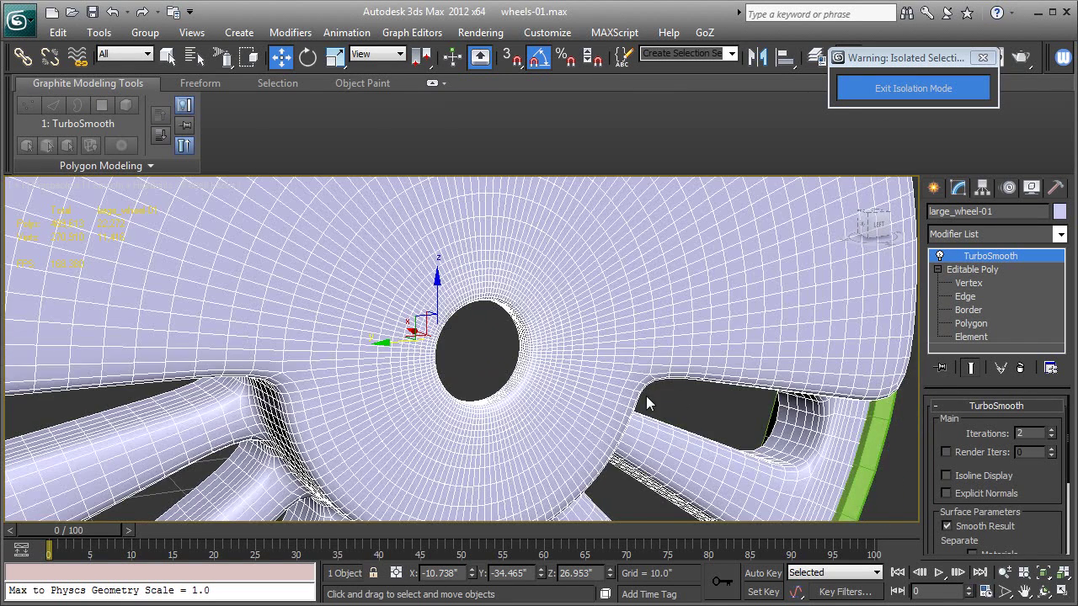
scroll(645, 396, "up", 2)
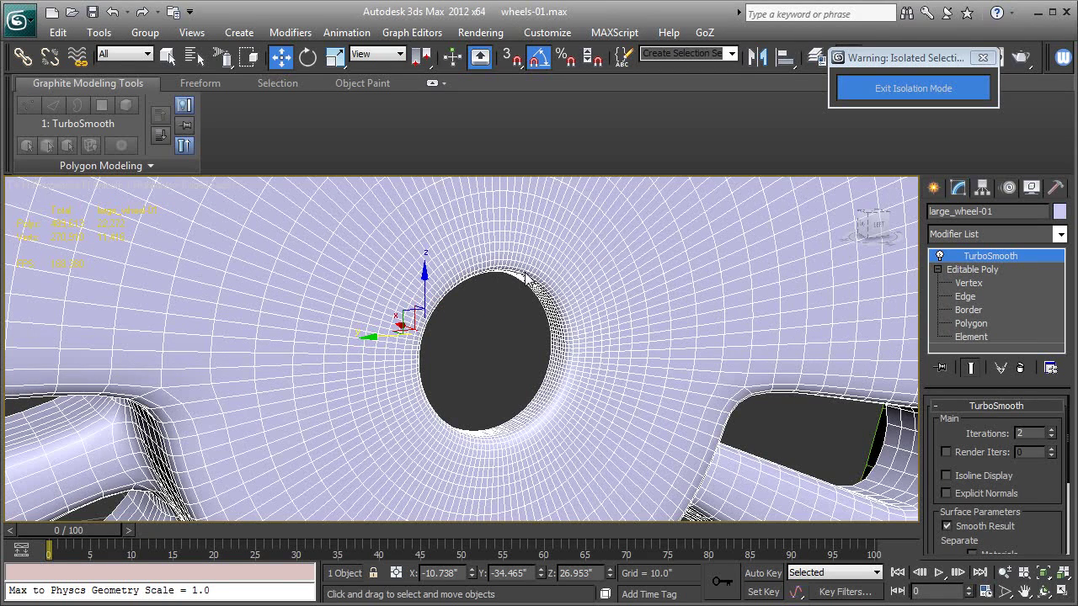
- Select the ring of radial edges directly around the centre hole and convert it to a polygon selection
left_click(971, 323)
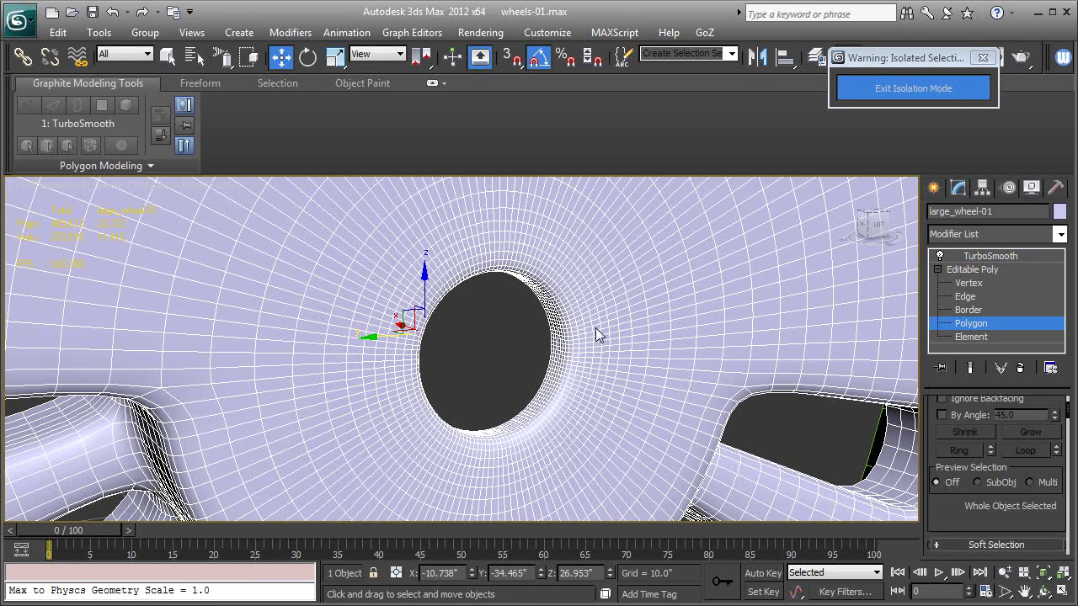
left_click(578, 304)
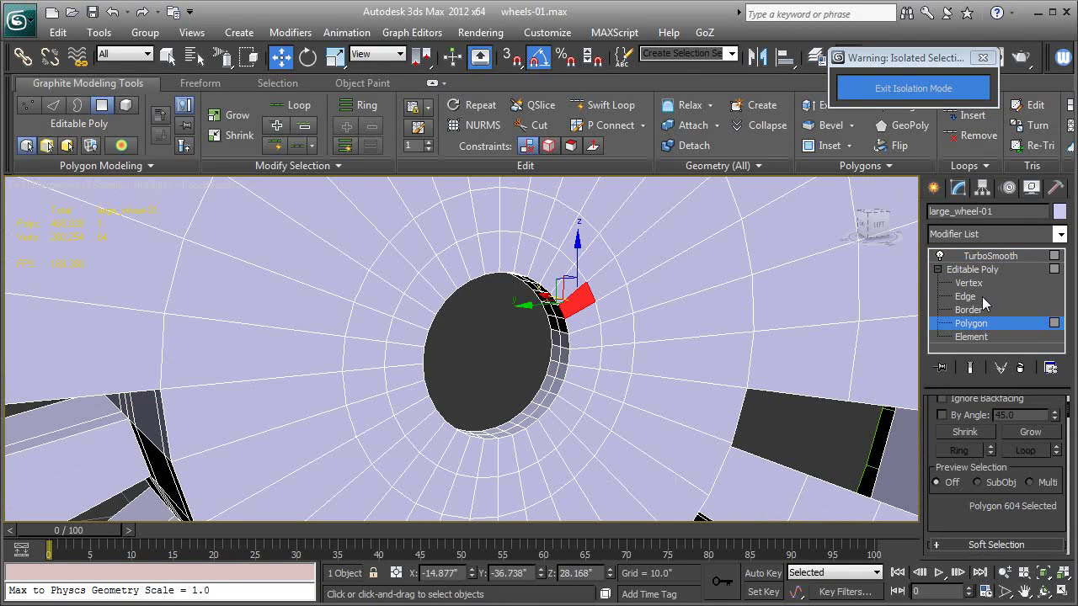
key("2")
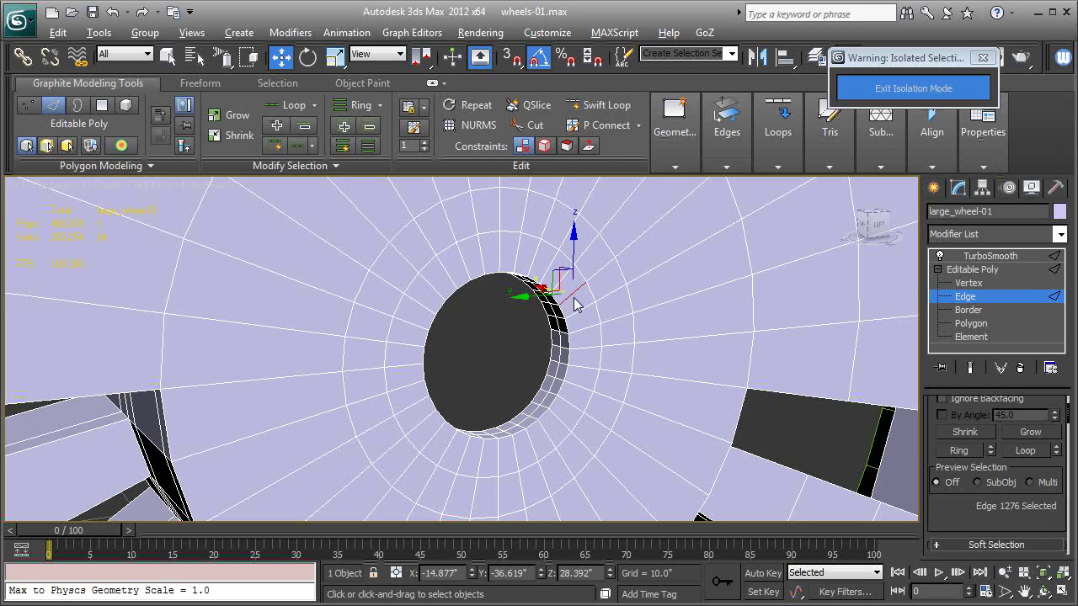
double_click(575, 303)
right_click(568, 292)
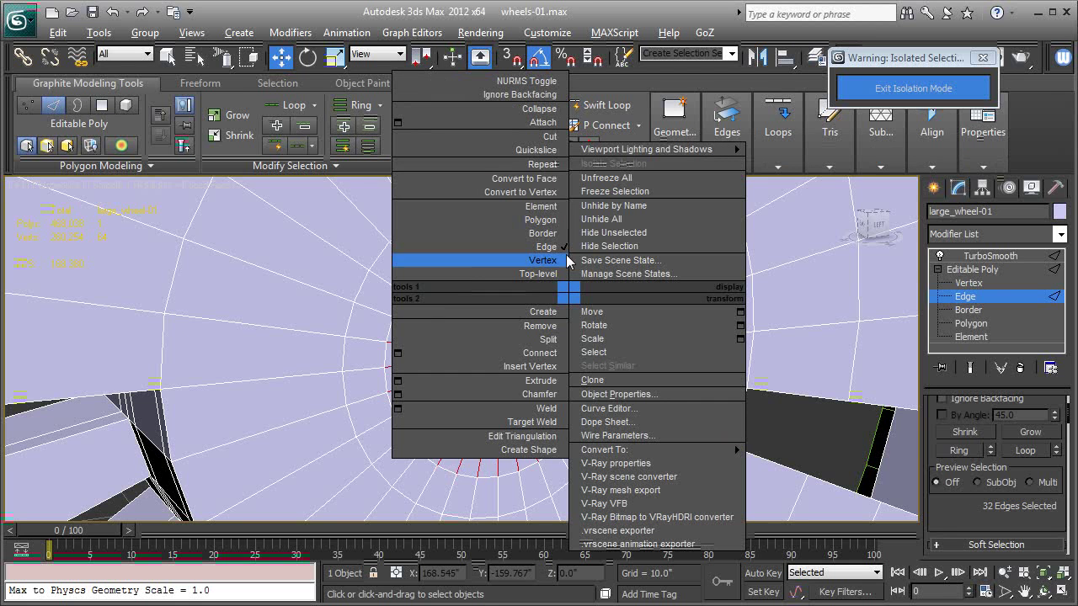
left_click(543, 179)
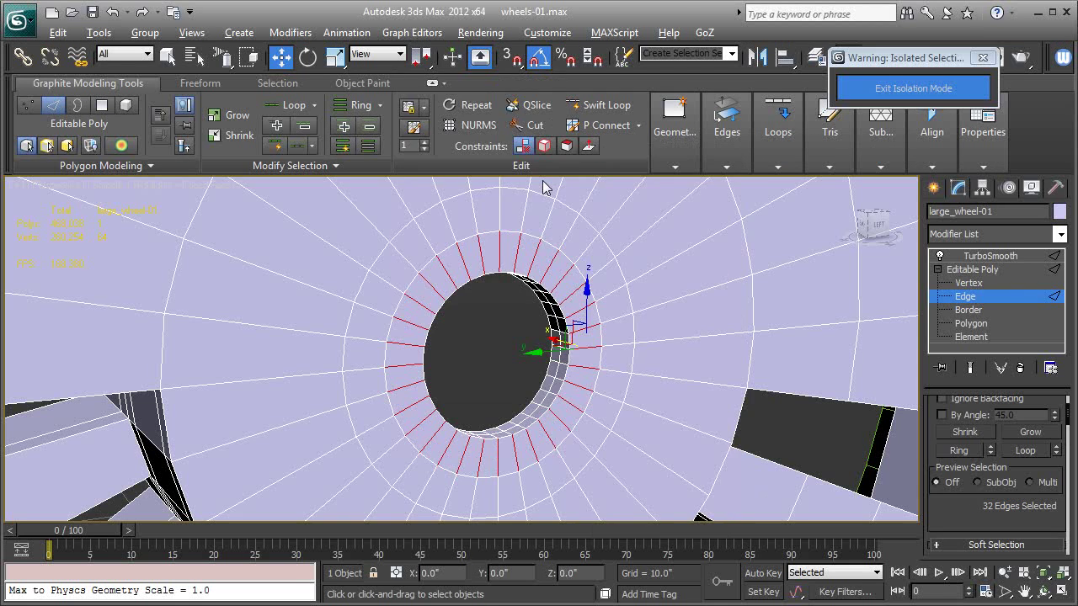
middle_click_drag(631, 347, 621, 373, "alt")
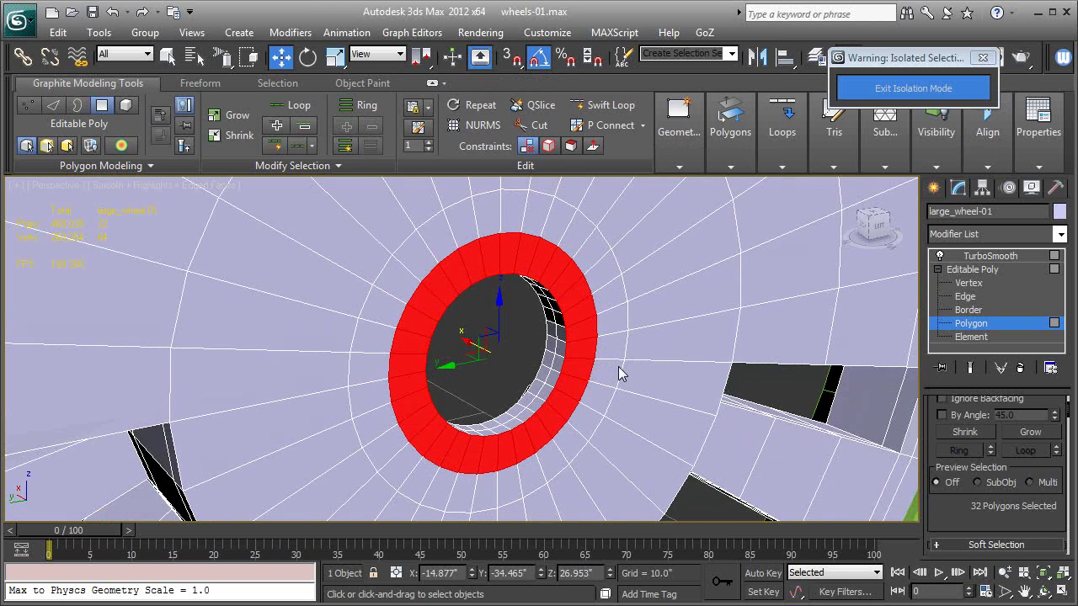
- Extrude the selected polygon ring outward from the hub face by about 0.5"
scroll(979, 532, "down", 3)
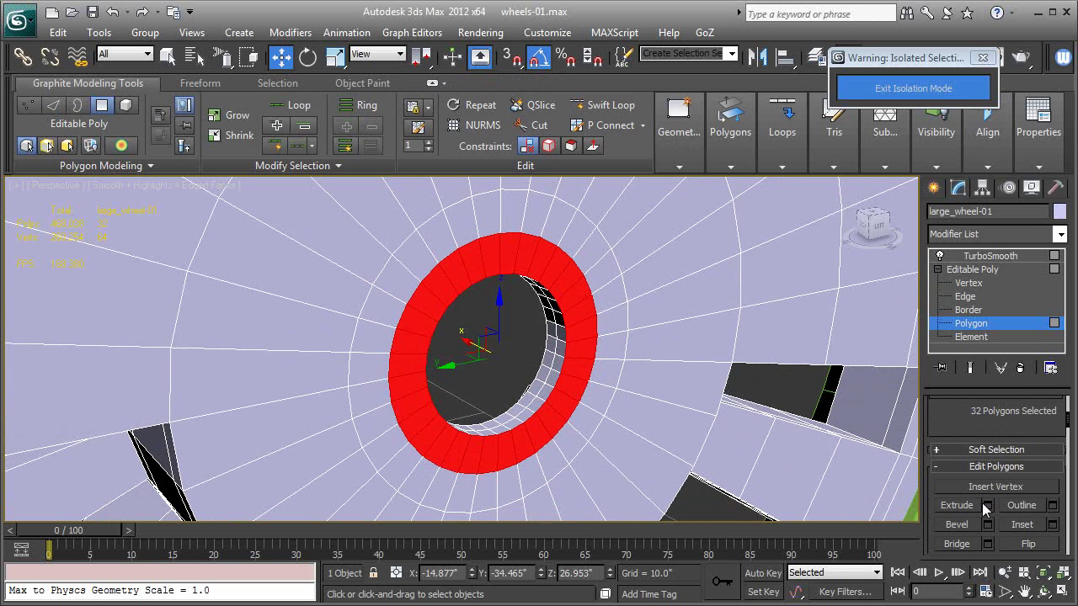
left_click(987, 504)
left_click_drag(473, 384, 478, 380)
left_click(474, 403)
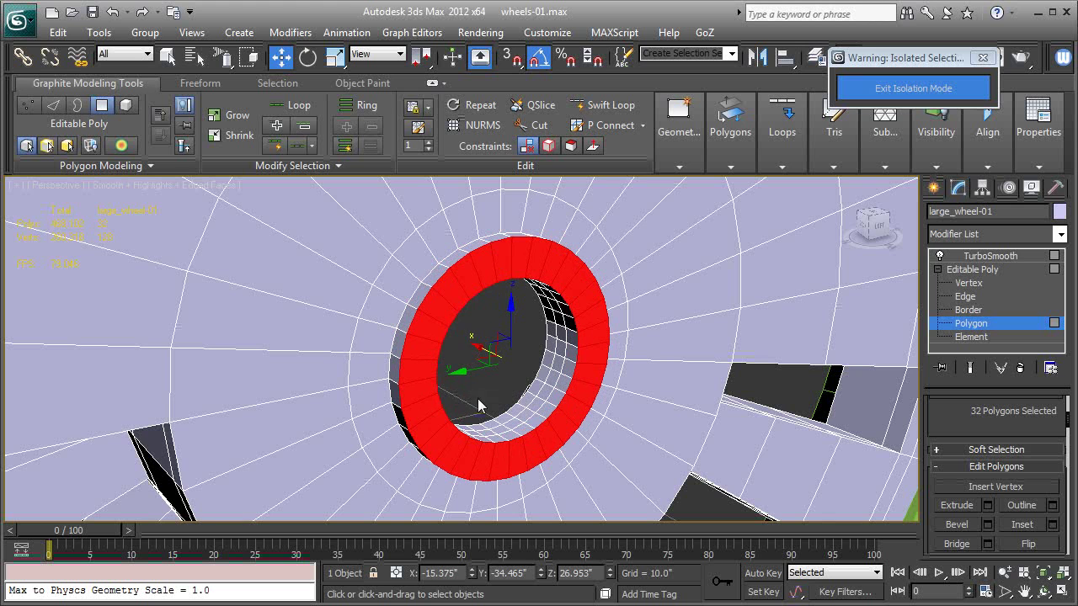
- Move the raised ring's outer edge loop about 0.33" along X toward the hub face, and show the TurboSmooth result without edged faces
left_click(966, 297)
left_click(439, 287)
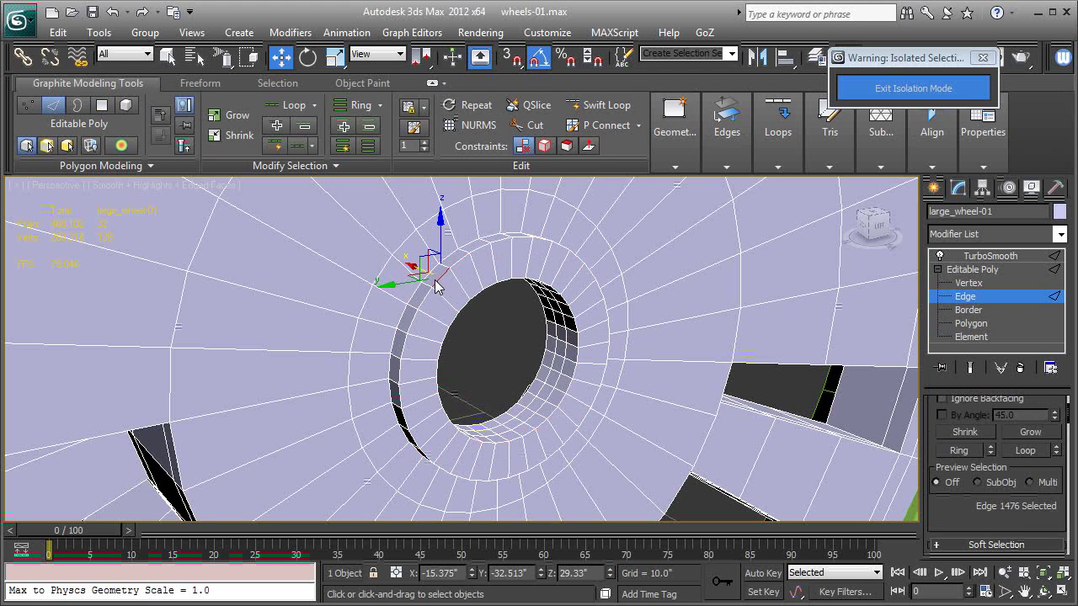
double_click(435, 281)
left_click_drag(477, 347, 465, 341)
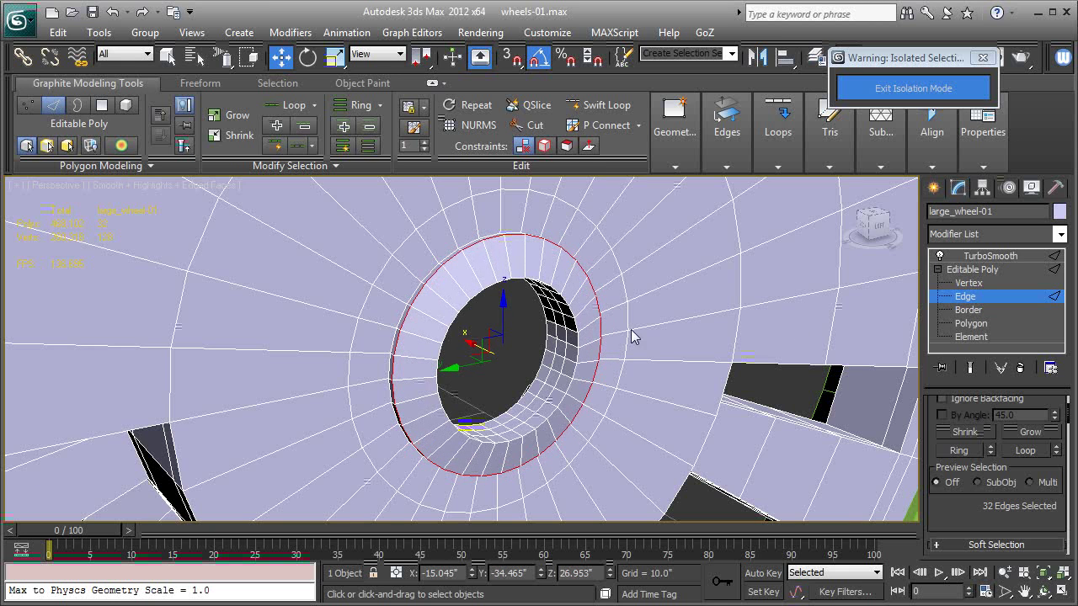
left_click(943, 257)
key("F4")
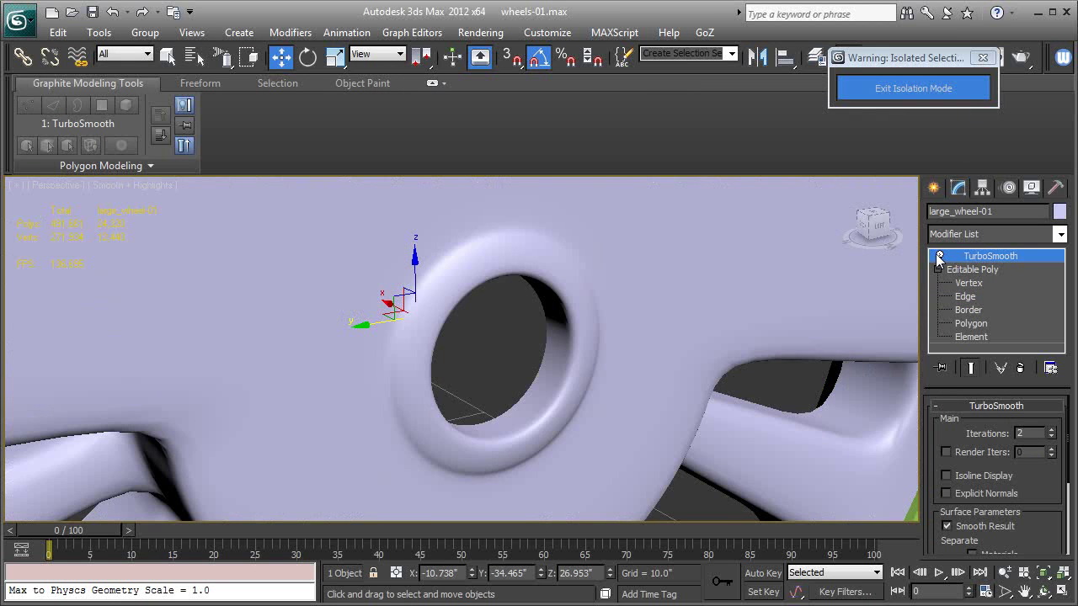
- Lower the tyre wheel_tracker-01 by about 0.33" along Z to centre it on the spoked wheel, and check the fit from the front
scroll(620, 400, "down", 6)
middle_click_drag(619, 400, 438, 340, "alt")
left_click(310, 284)
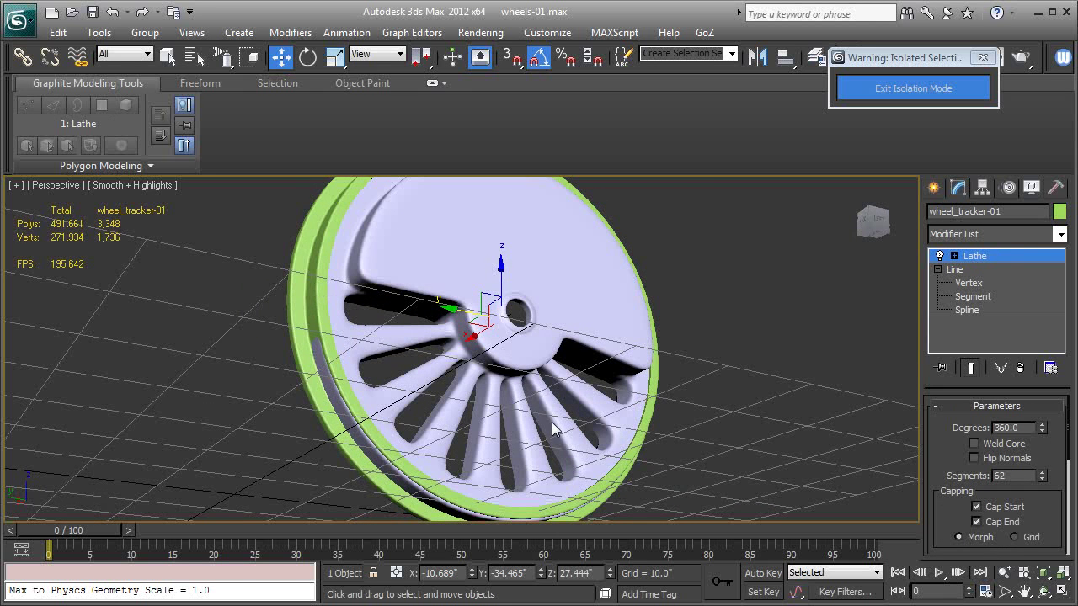
left_click_drag(501, 283, 502, 293)
middle_click_drag(502, 293, 849, 363, "alt")
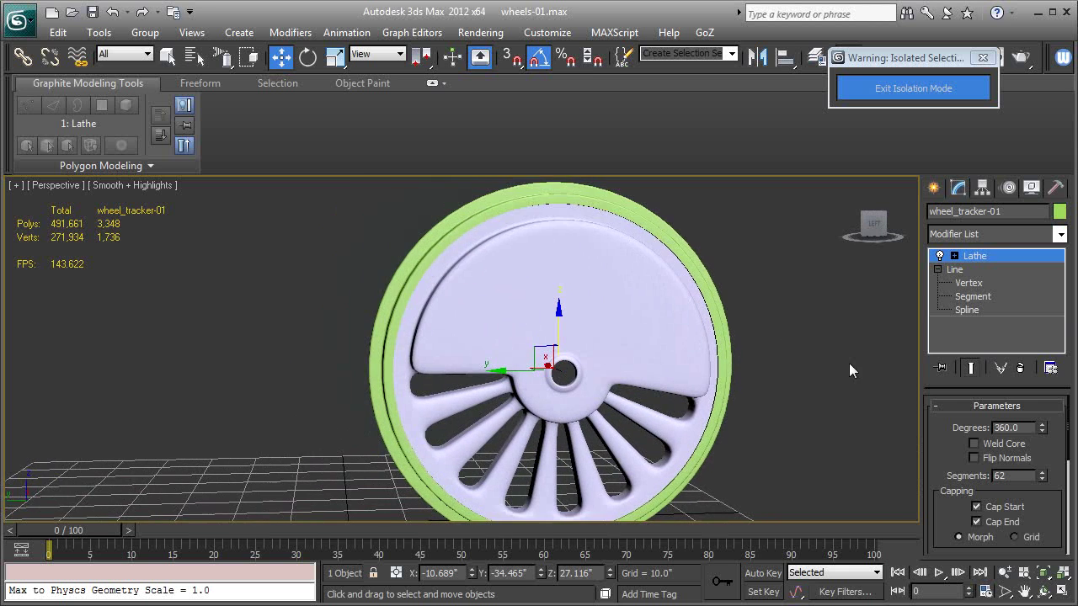
middle_click_drag(624, 350, 614, 317)
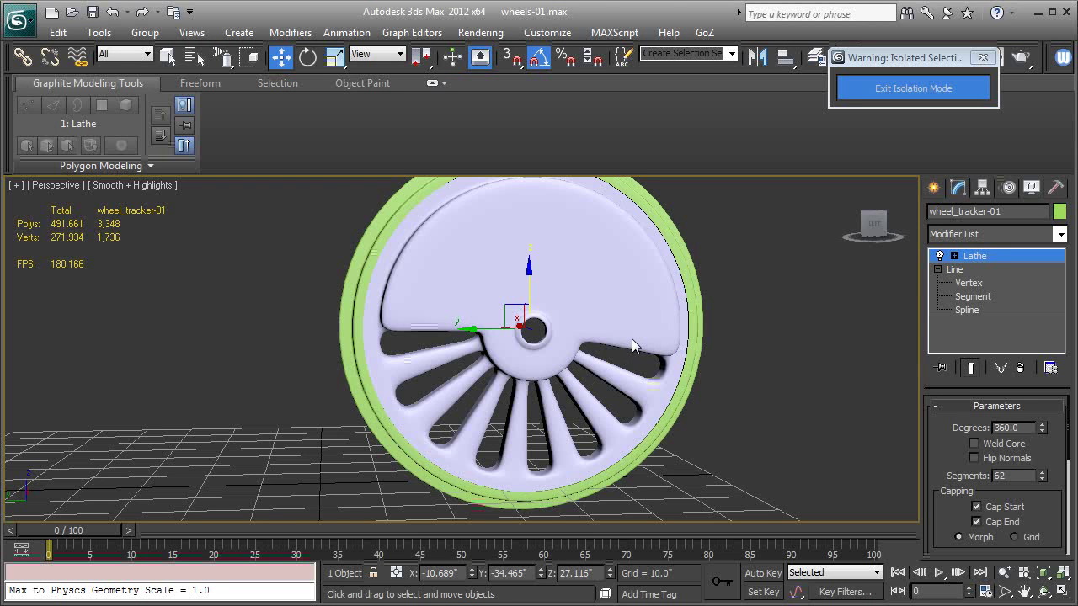
middle_click_drag(632, 341, 632, 392)
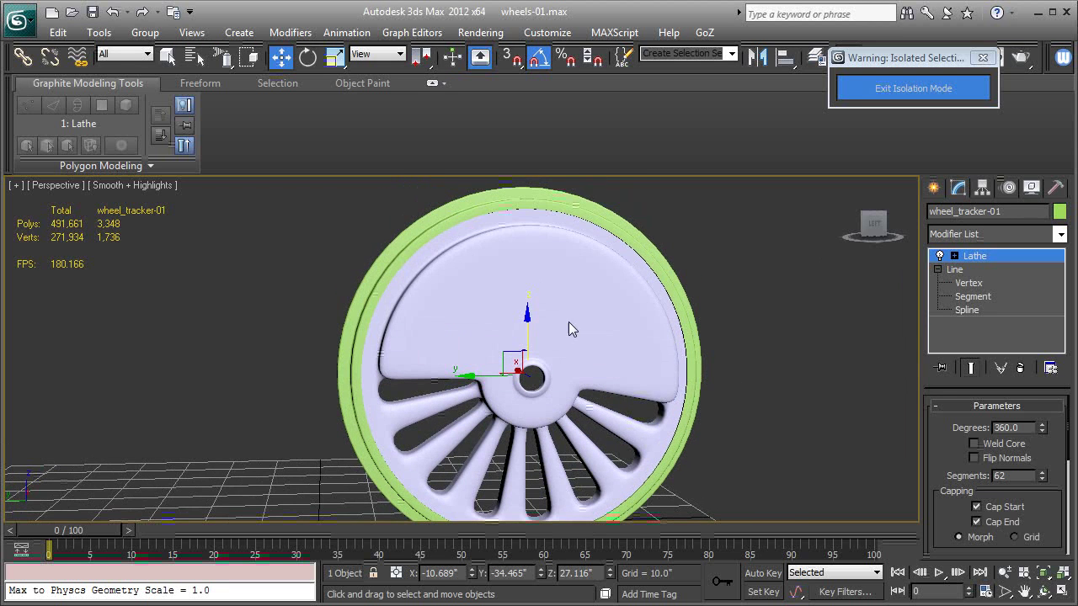